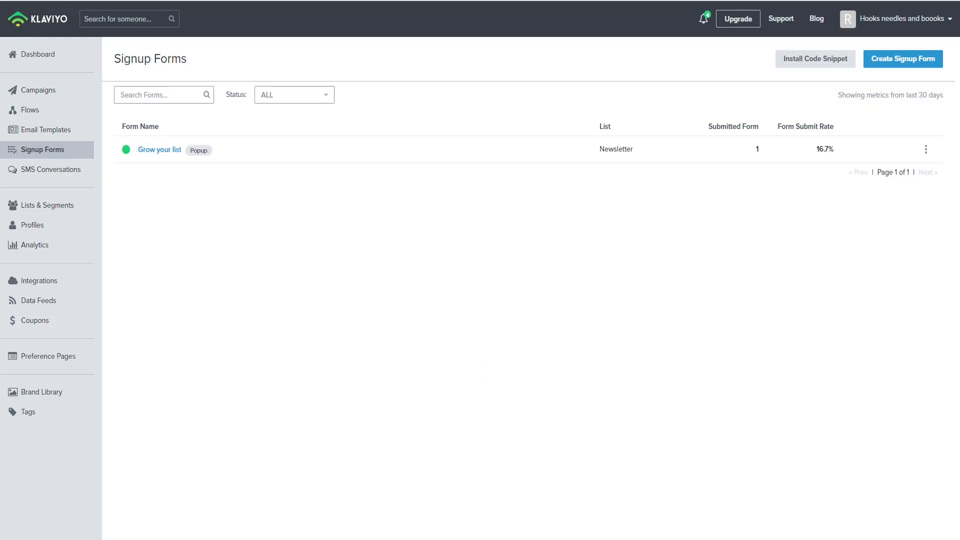
# Step: Start creating a new signup form and browse the gallery of popup, flyout and embed templates
pyautogui.click(925, 60)
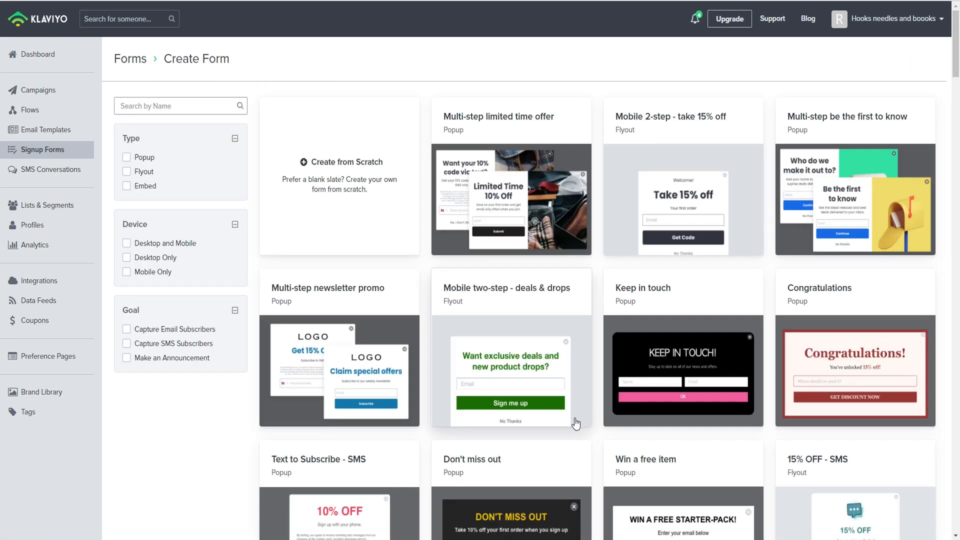
pyautogui.scroll(-6, 575, 420)
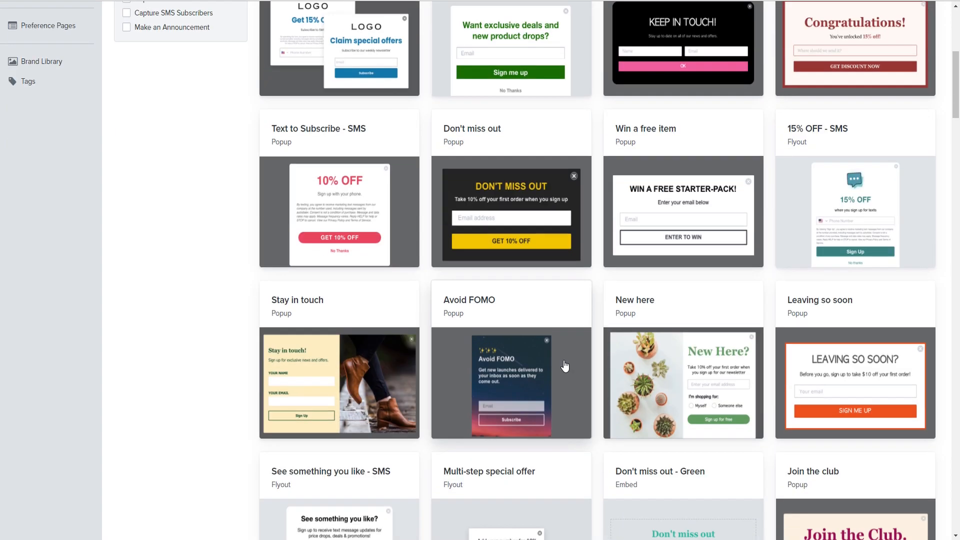
pyautogui.scroll(-3, 565, 366)
pyautogui.scroll(-14, 565, 361)
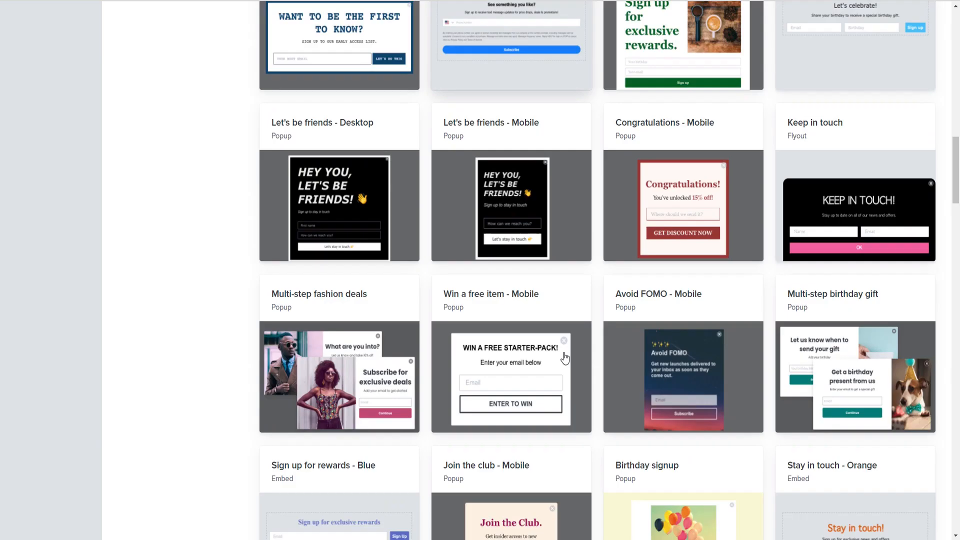
pyautogui.scroll(-3, 565, 357)
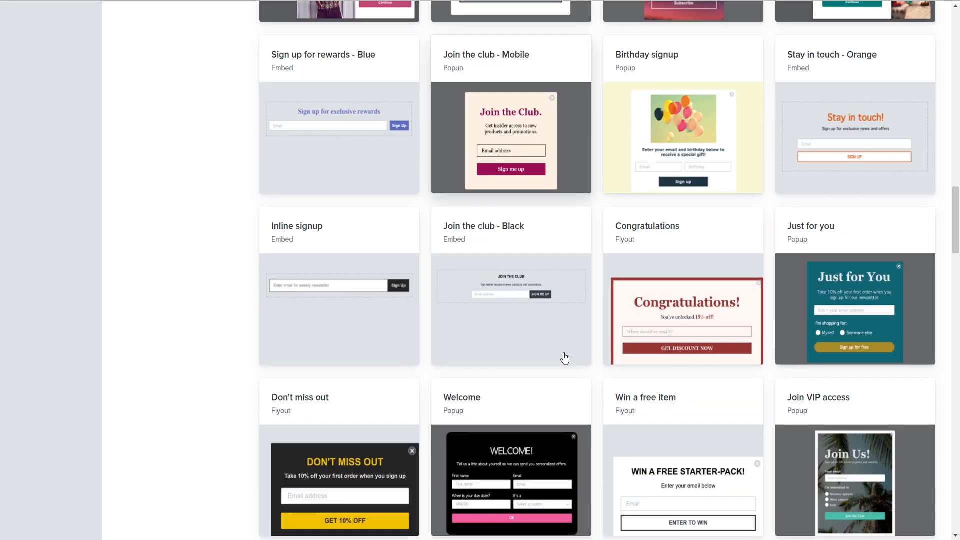
pyautogui.scroll(-3, 565, 356)
pyautogui.scroll(-5, 564, 352)
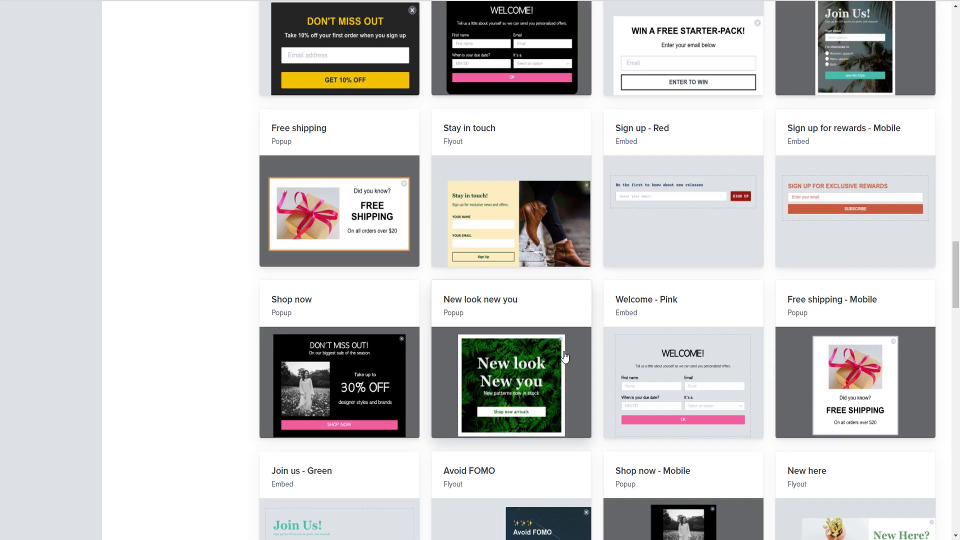
pyautogui.scroll(-4, 564, 354)
pyautogui.scroll(-4, 566, 356)
pyautogui.scroll(-14, 565, 357)
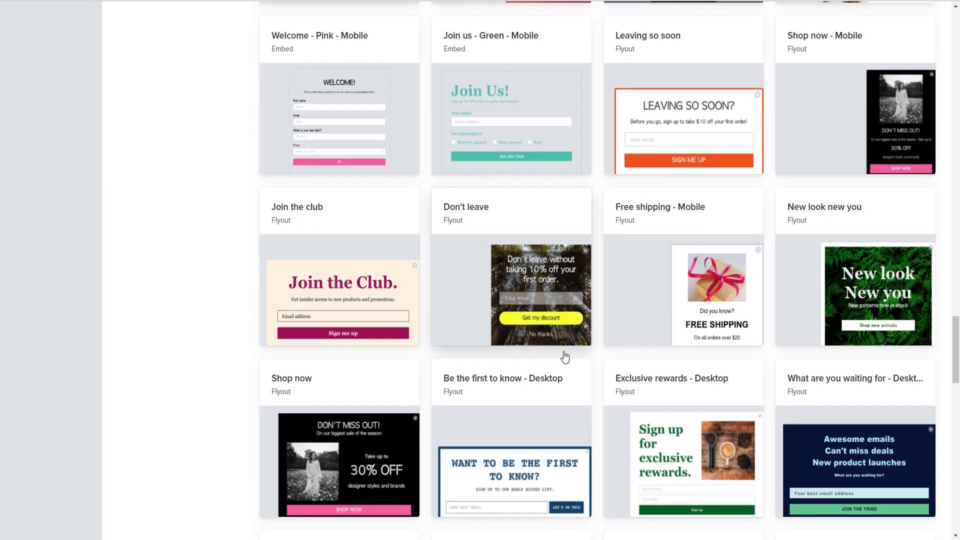
pyautogui.scroll(-8, 566, 356)
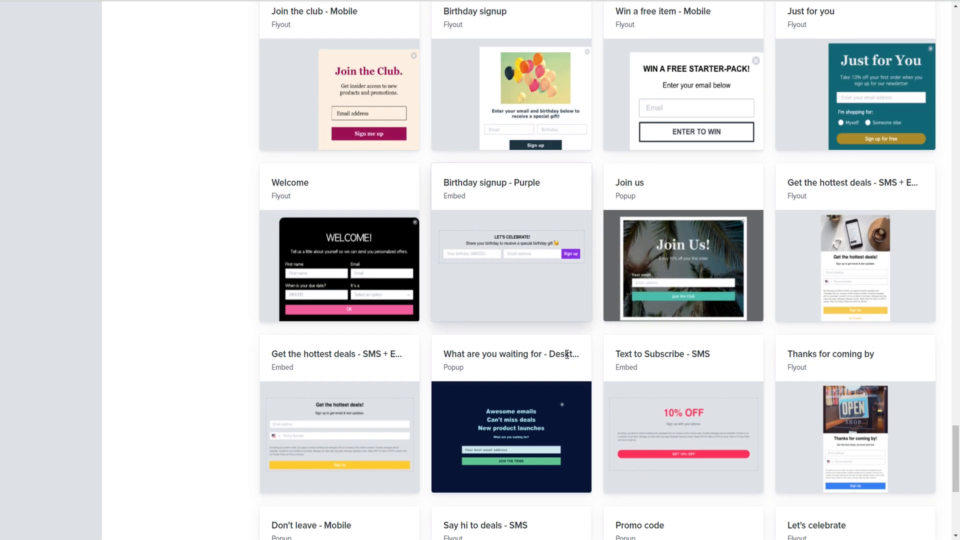
# Step: Create a form from the Multi-step fashion deals template, named "Welcome popup" and with Newsletter as its subscribe list
pyautogui.moveTo(956, 490); pyautogui.dragTo(958, 220)
pyautogui.click(341, 106)
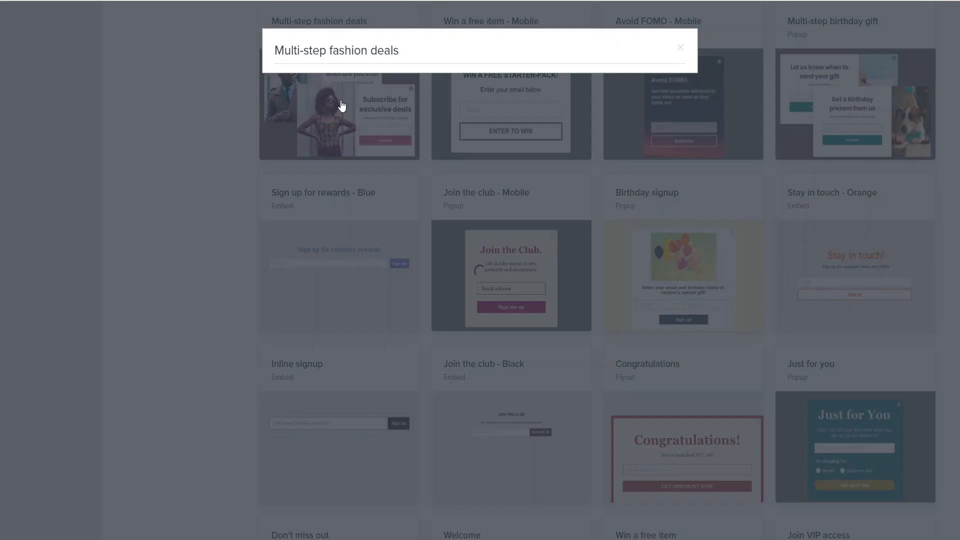
pyautogui.click(336, 169)
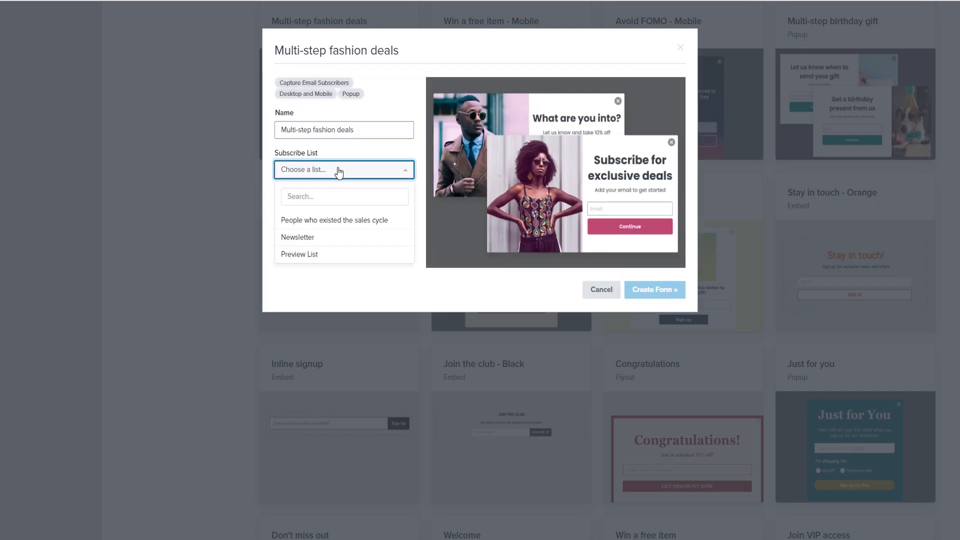
pyautogui.click(322, 238)
pyautogui.moveTo(358, 134); pyautogui.dragTo(139, 134)
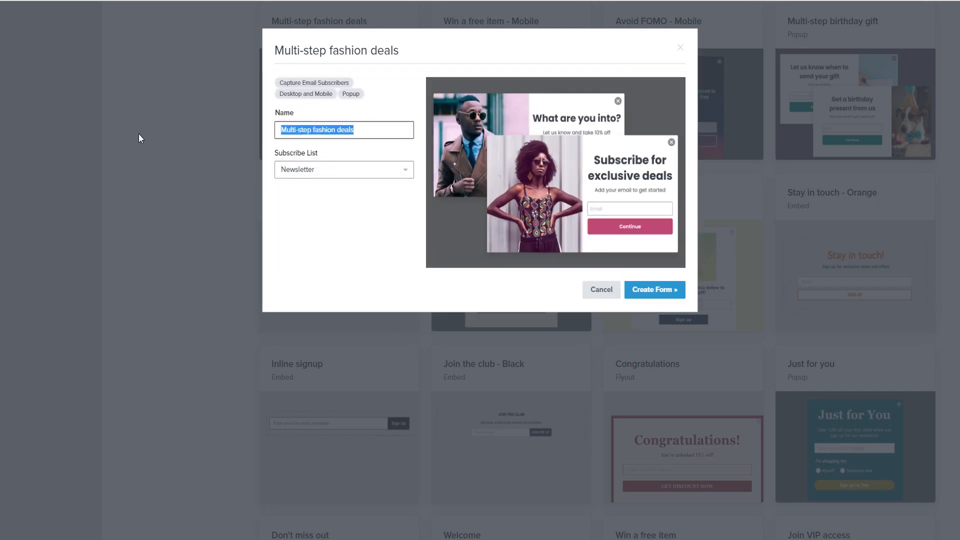
pyautogui.write('Welcome popup')
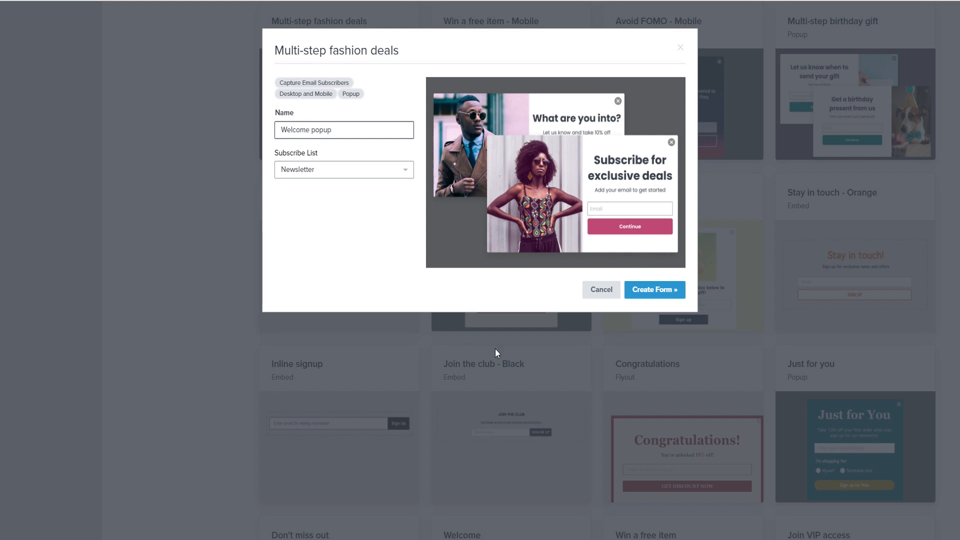
pyautogui.click(656, 295)
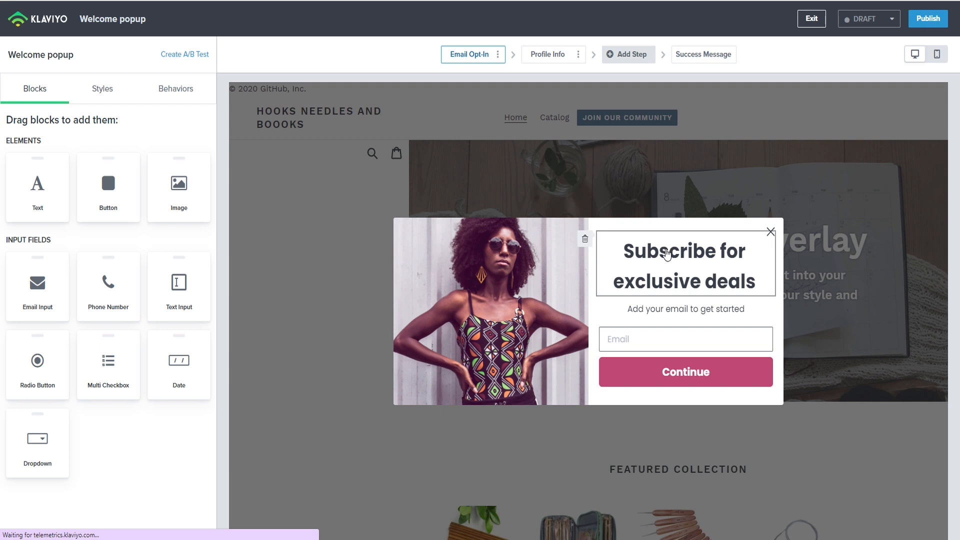
# Step: In the form's style settings, choose Popup as the form type and set the custom width to 600 px
pyautogui.click(98, 90)
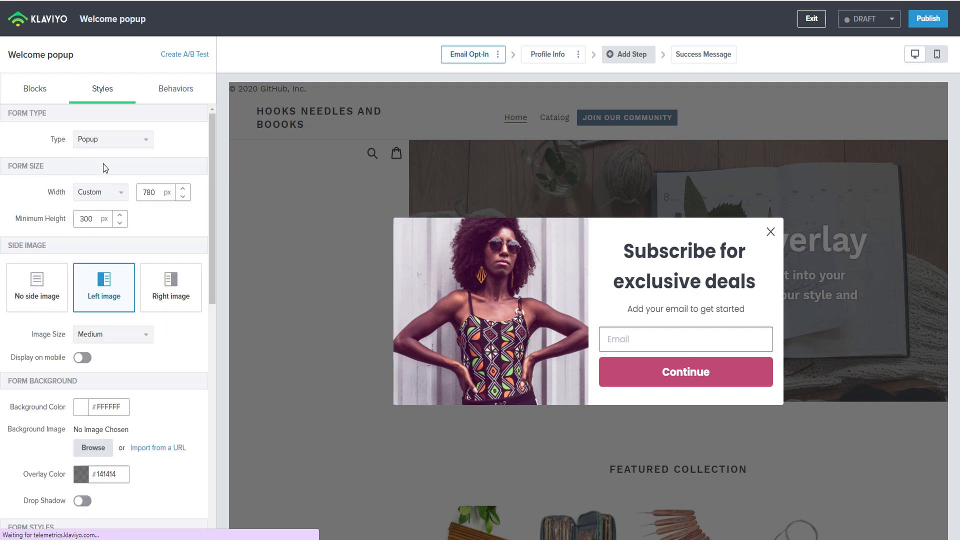
pyautogui.click(111, 140)
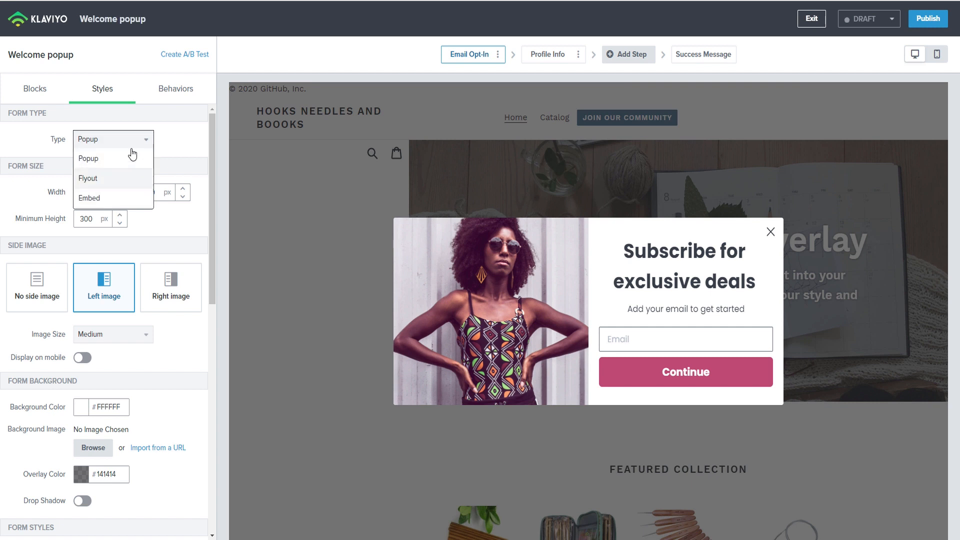
pyautogui.click(132, 159)
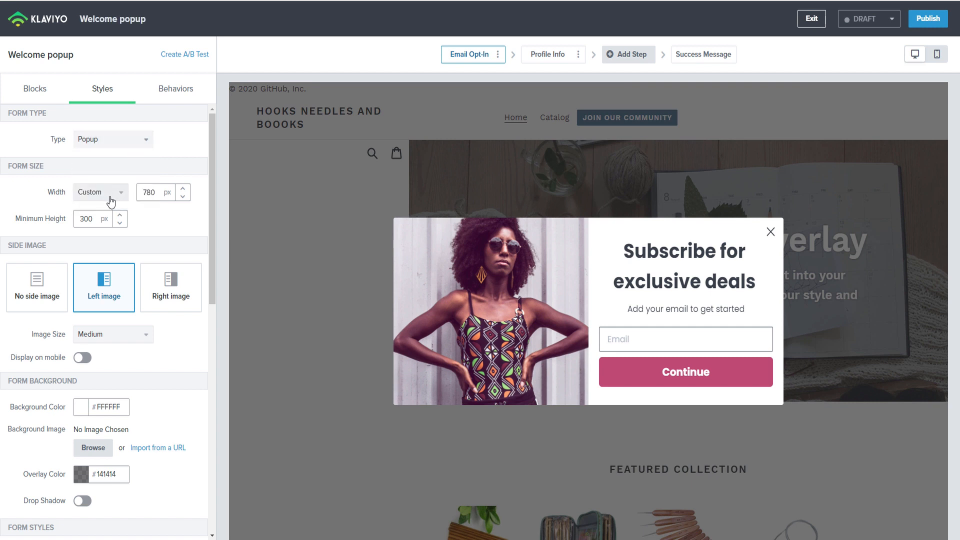
pyautogui.doubleClick(158, 193)
pyautogui.write('600')
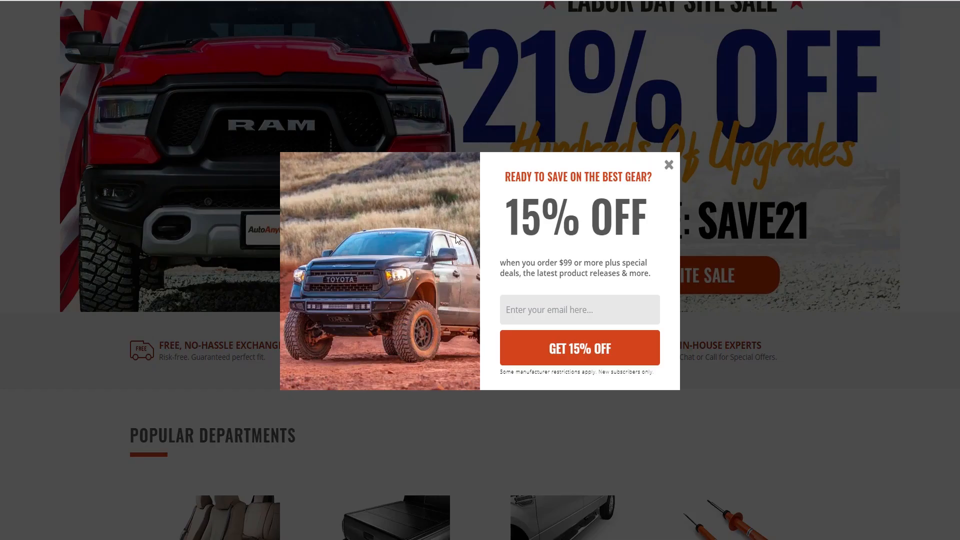
# Step: Switch to the truck accessories website and inspect the side image of its 15% OFF popup to read its pixel dimensions
pyautogui.rightClick(455, 235)
pyautogui.press('Escape')
pyautogui.rightClick(475, 305)
pyautogui.click(502, 414)
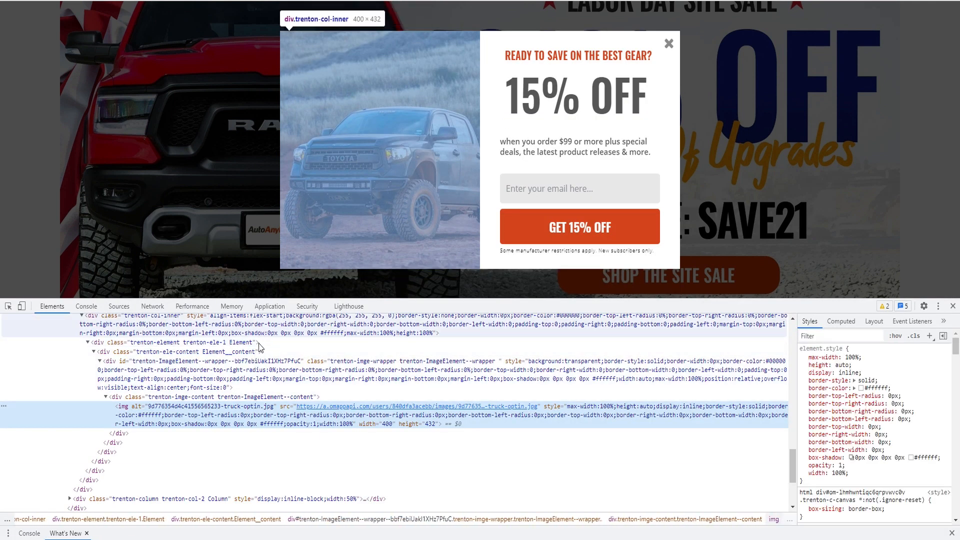
pyautogui.scroll(4, 270, 380)
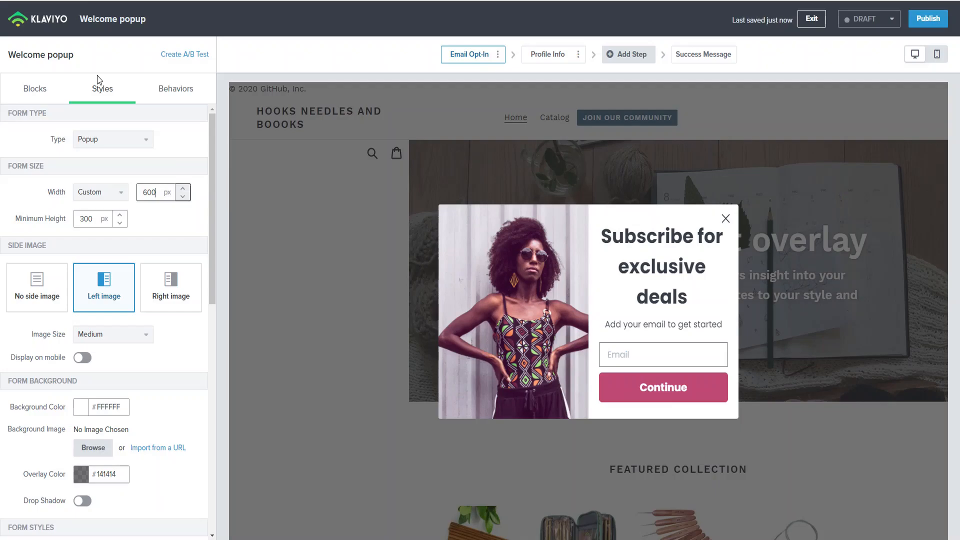
# Step: Return to the Welcome popup form in Klaviyo and set its width to 800 px and minimum height to 432 px
pyautogui.press('BackSpace')
pyautogui.press('BackSpace')
pyautogui.press('BackSpace')
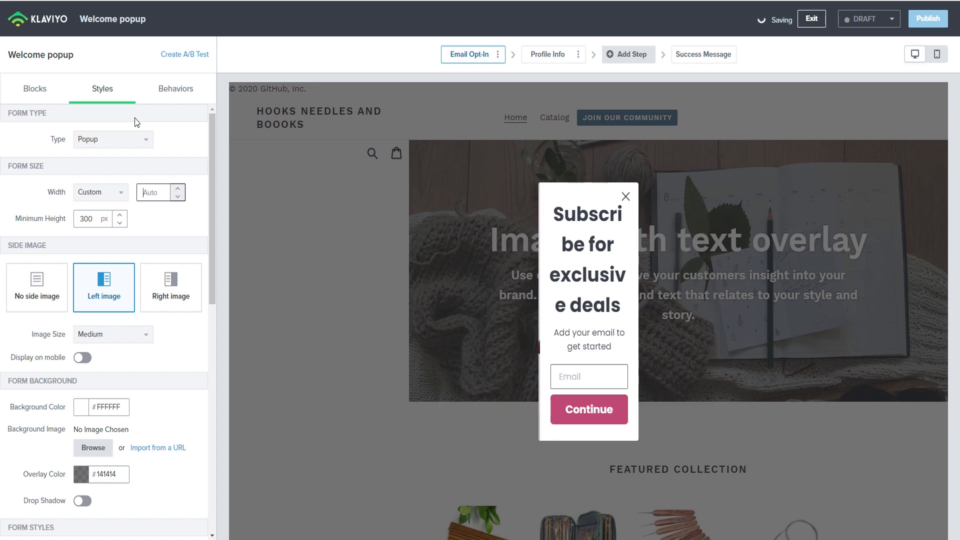
pyautogui.write('800')
pyautogui.press('Tab')
pyautogui.write('432')
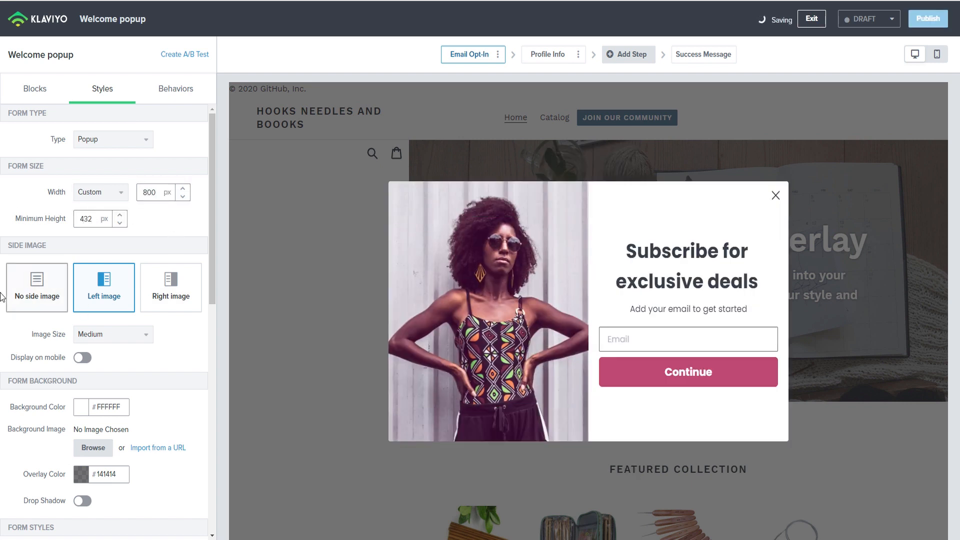
# Step: Try the popup without a side image and with a right image, and return to the left image layout
pyautogui.click(21, 297)
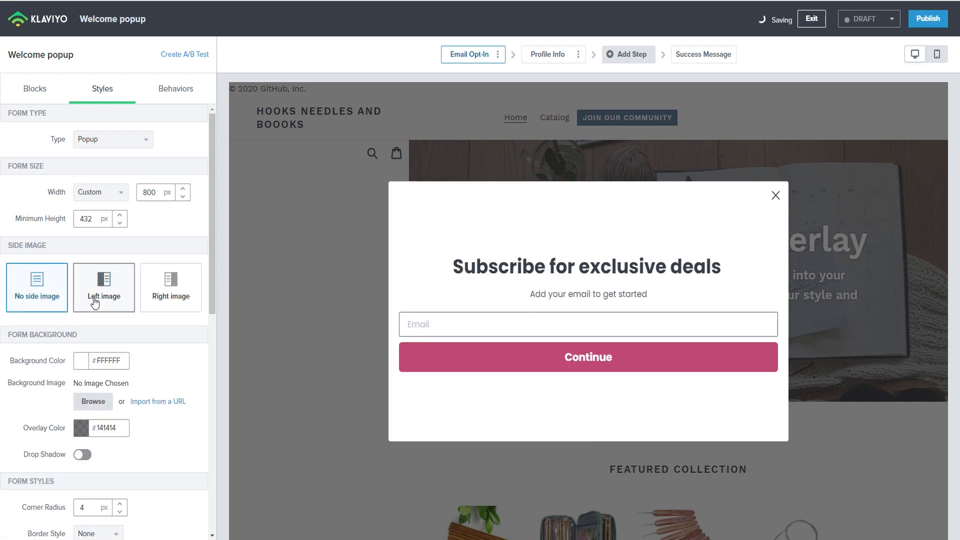
pyautogui.click(100, 300)
pyautogui.click(147, 297)
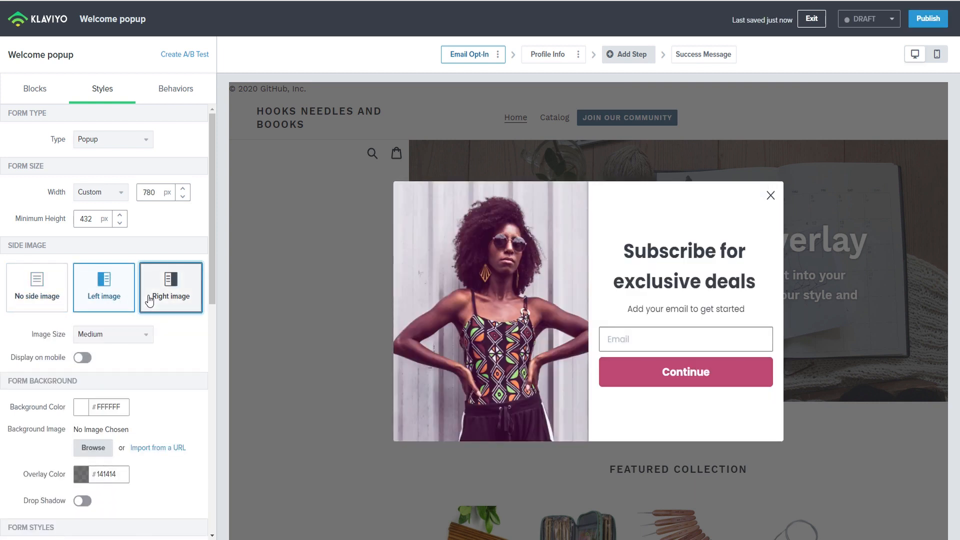
pyautogui.click(114, 302)
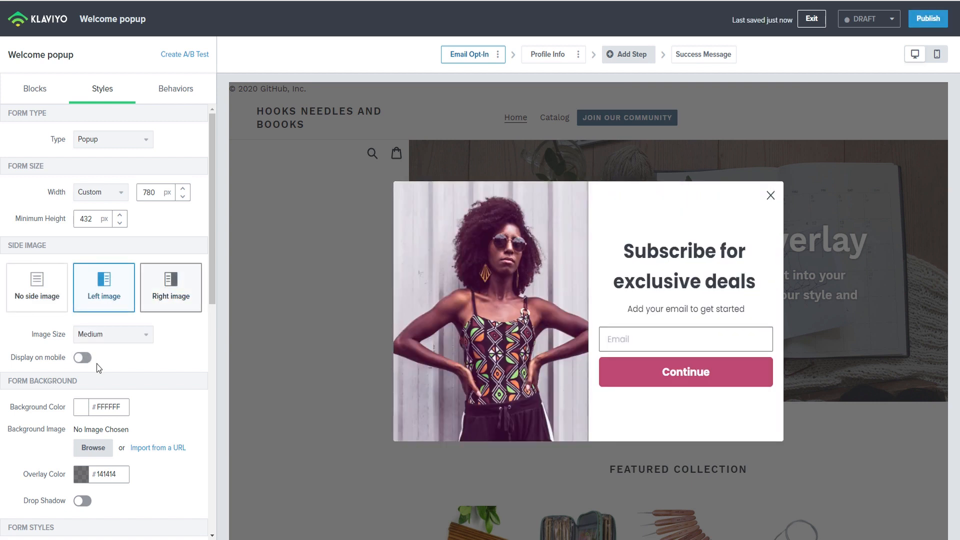
# Step: Preview the form on mobile, try displaying the side image there, turn it off again and return to the desktop preview
pyautogui.scroll(-1, 95, 345)
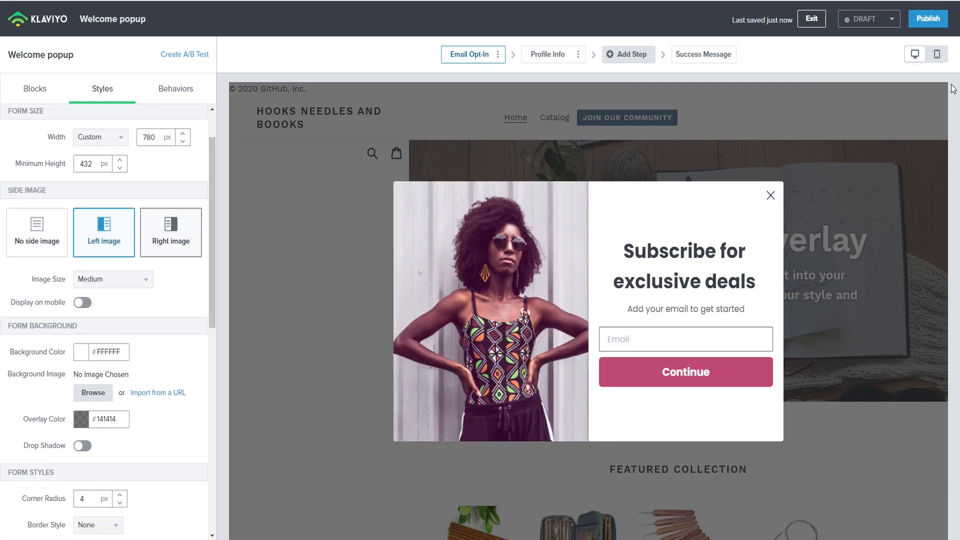
pyautogui.click(937, 54)
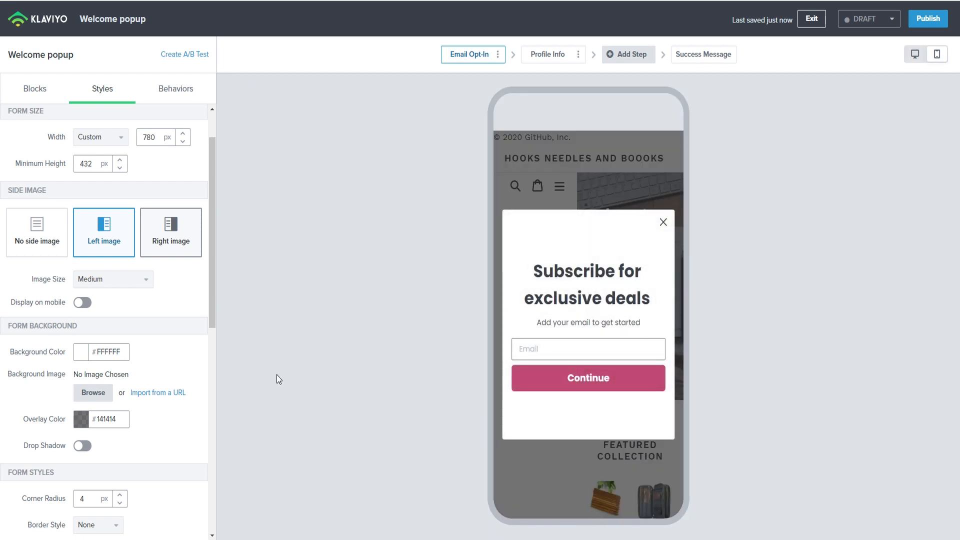
pyautogui.click(82, 303)
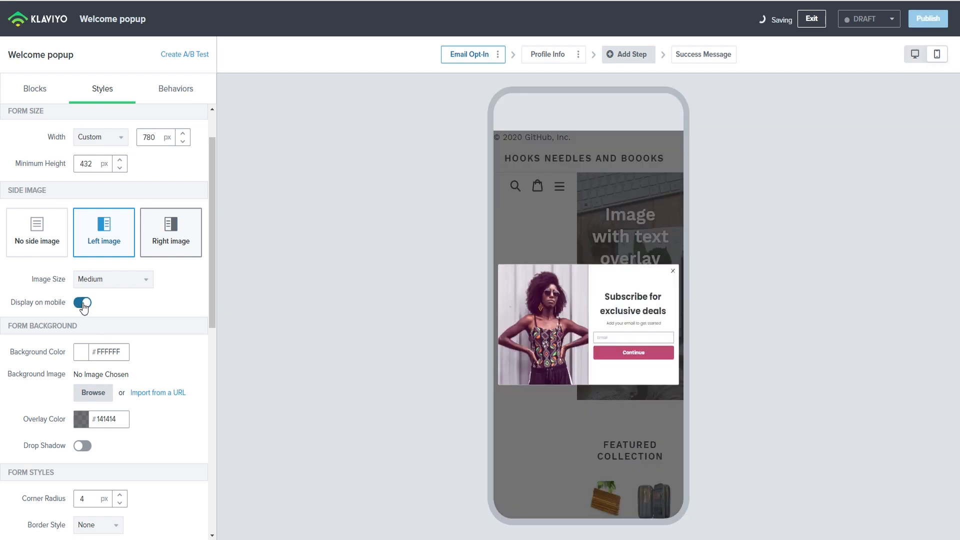
pyautogui.click(82, 304)
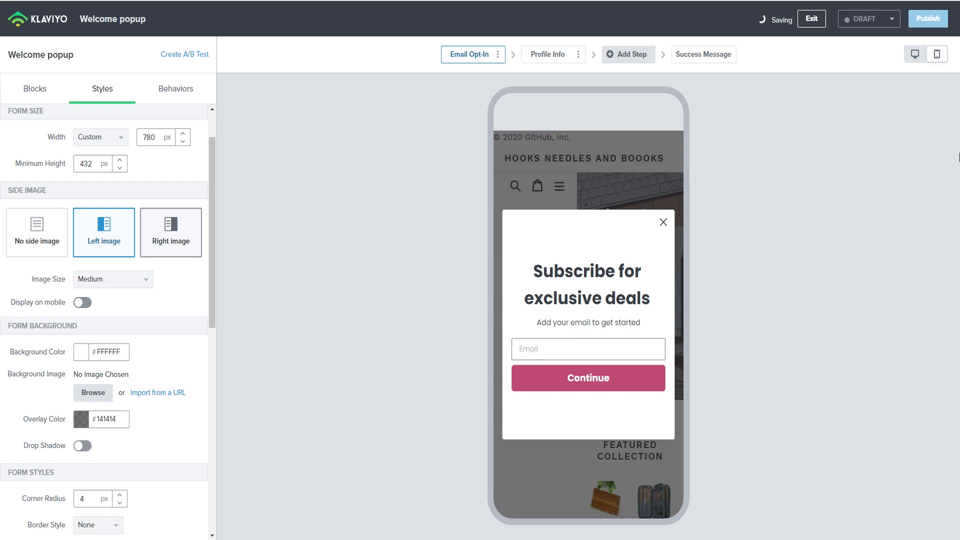
pyautogui.click(913, 59)
# Step: Try the Large side image size and set it back to Medium
pyautogui.click(100, 279)
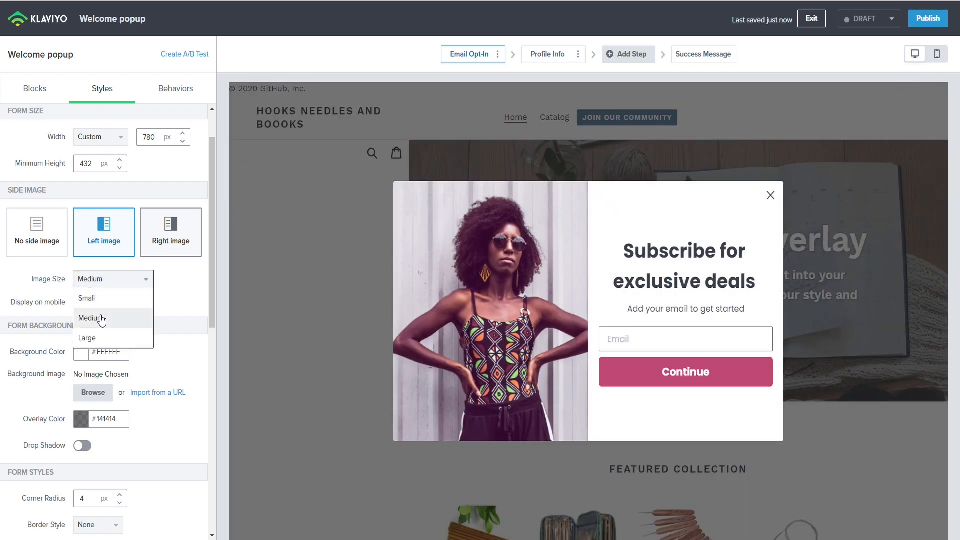
pyautogui.click(96, 339)
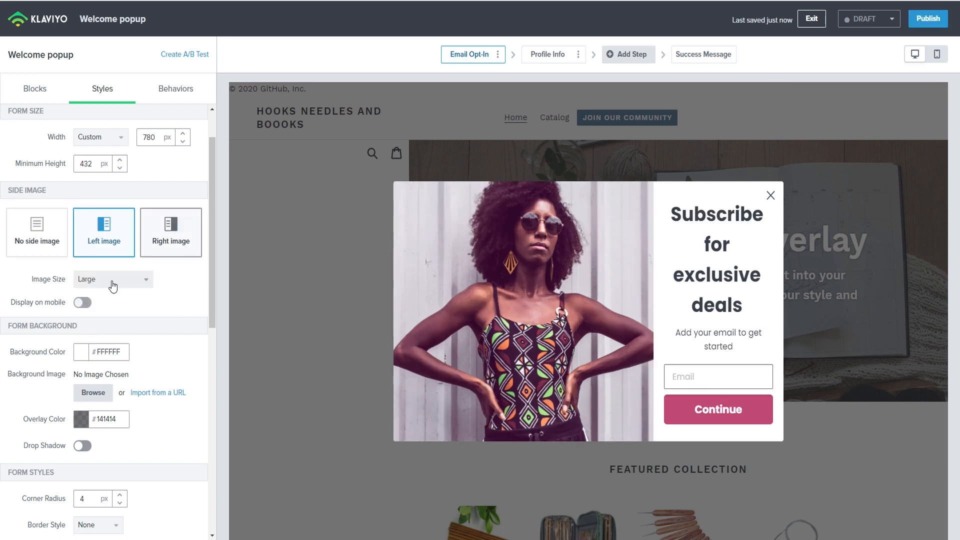
pyautogui.click(112, 280)
pyautogui.click(104, 318)
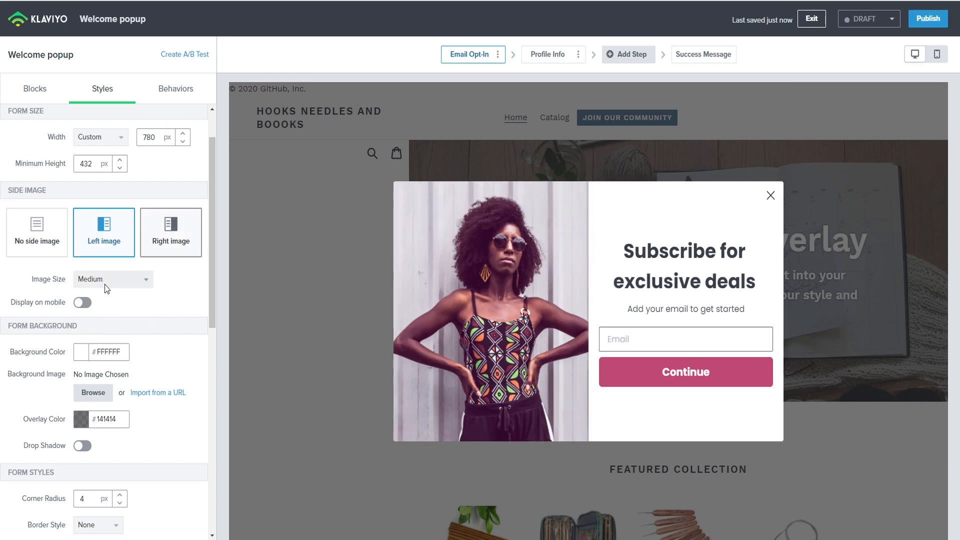
# Step: Try out the form's background color picker and leave the color at white FFFFFF
pyautogui.scroll(-2, 106, 326)
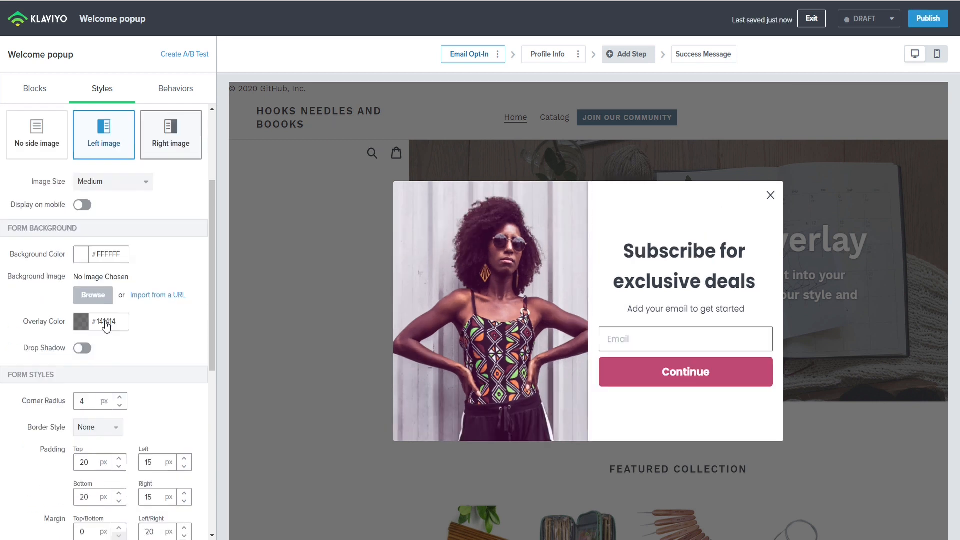
pyautogui.click(83, 243)
pyautogui.moveTo(138, 276); pyautogui.dragTo(59, 242)
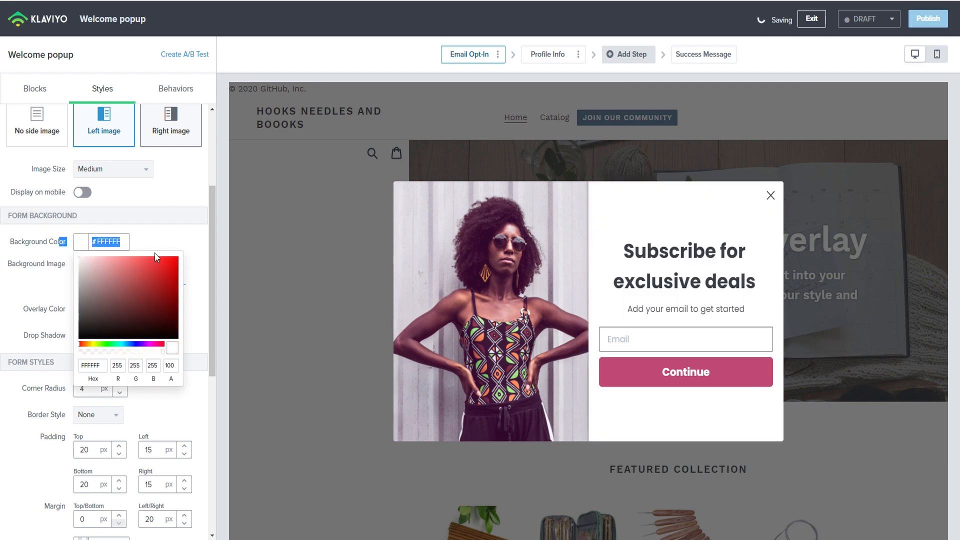
pyautogui.click(157, 240)
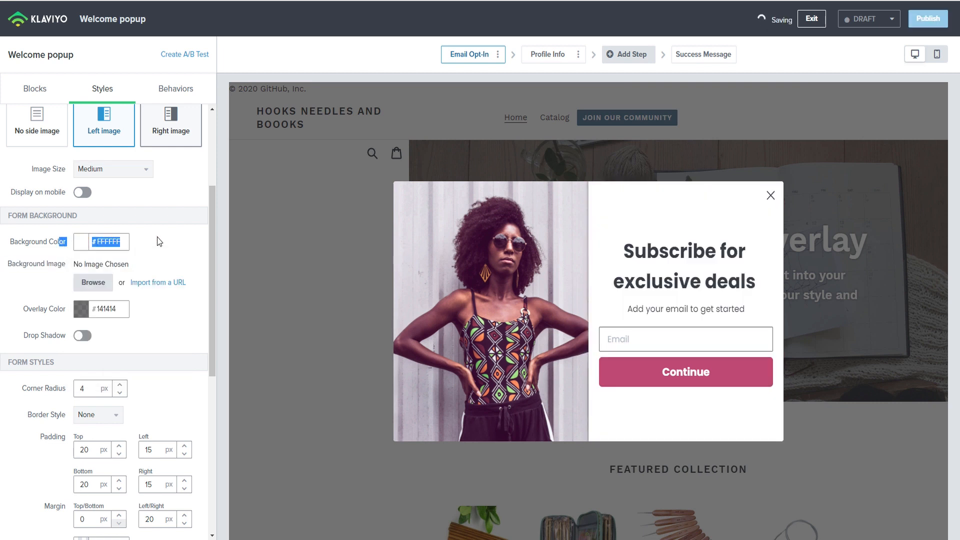
# Step: Set the form's overlay color to the lighter grey 5C5C5C and lower its opacity
pyautogui.click(83, 308)
pyautogui.click(159, 336)
pyautogui.moveTo(159, 336); pyautogui.dragTo(50, 385)
pyautogui.moveTo(162, 418); pyautogui.dragTo(116, 419)
pyautogui.click(166, 315)
# Step: Turn on the form's drop shadow and check the popup in the mobile preview
pyautogui.scroll(-1, 149, 329)
pyautogui.scroll(-1, 151, 334)
pyautogui.click(83, 227)
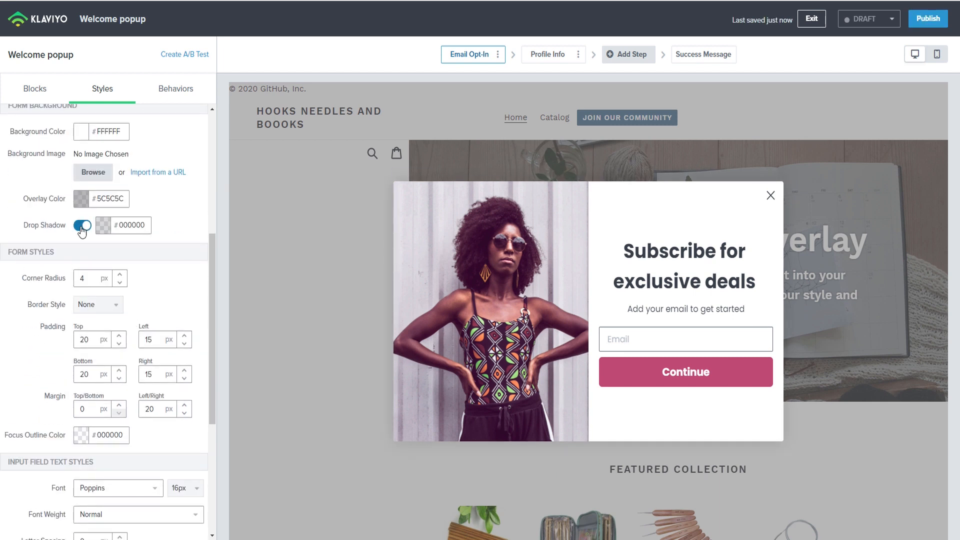
pyautogui.click(937, 55)
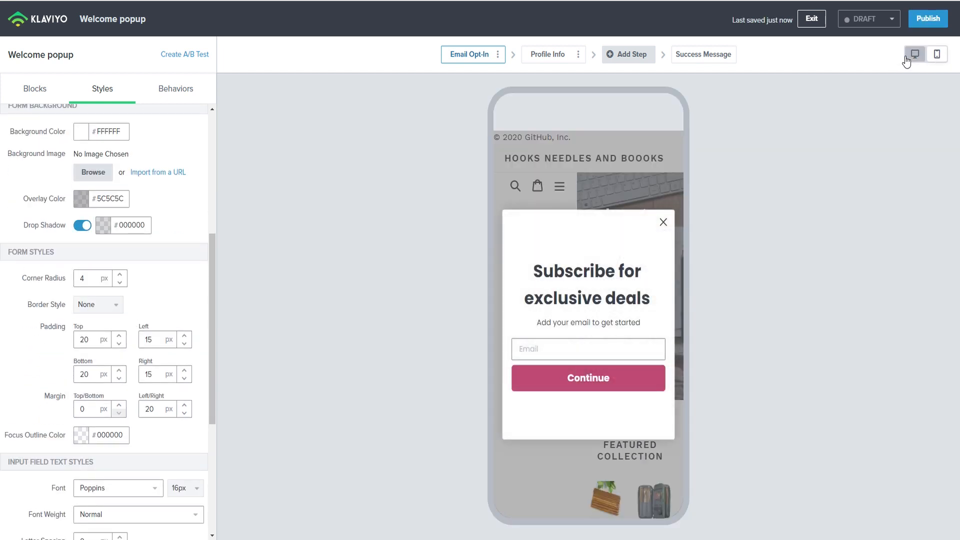
# Step: Return to the desktop preview and set the form's corner radius to 0 px
pyautogui.click(908, 57)
pyautogui.scroll(-2, 52, 310)
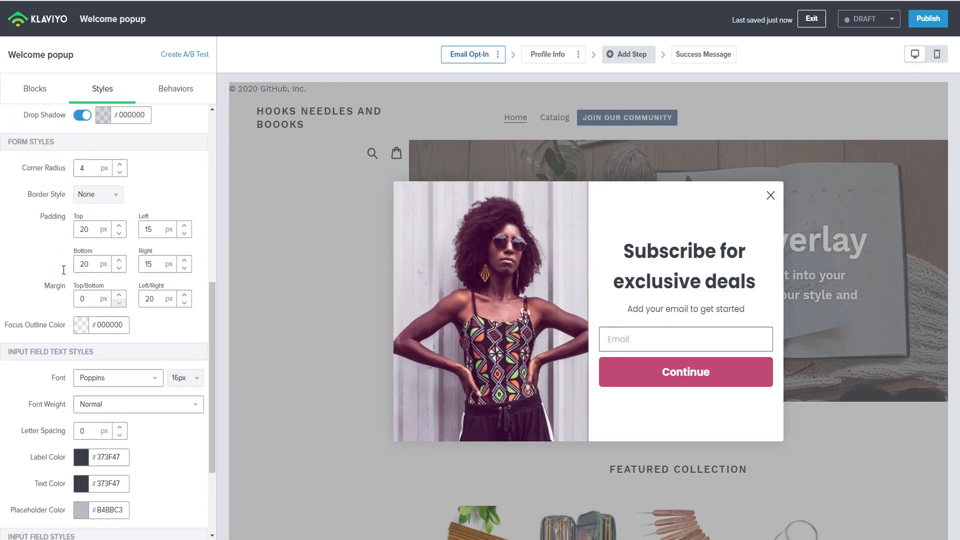
pyautogui.click(83, 171)
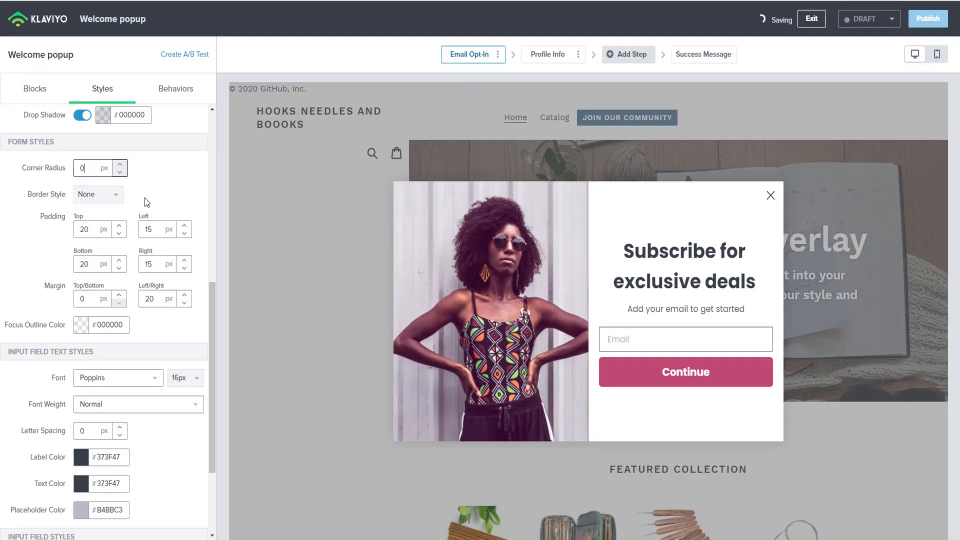
pyautogui.click(173, 185)
pyautogui.scroll(-1, 101, 324)
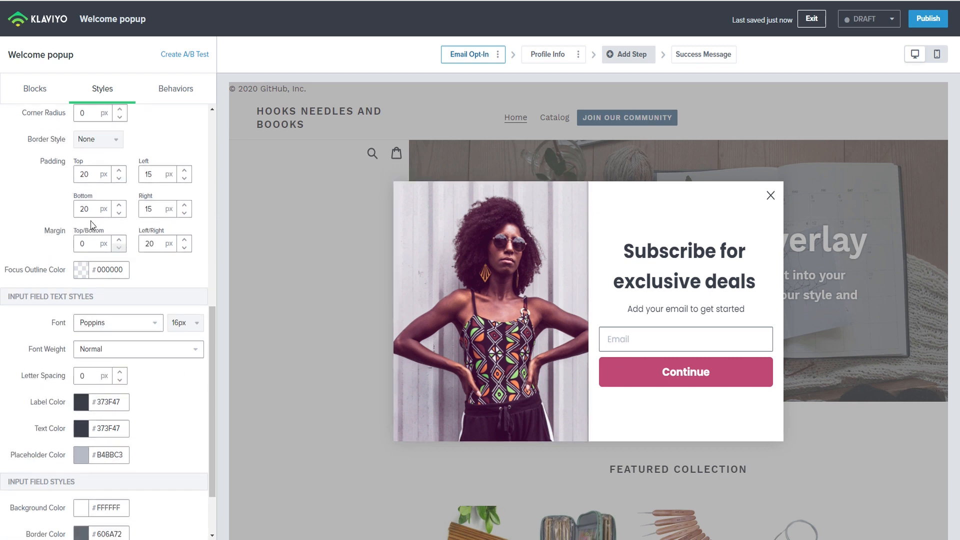
# Step: Try the Bold font weight on the input field text, then set the weight to Thin
pyautogui.scroll(-2, 150, 358)
pyautogui.scroll(3, 116, 326)
pyautogui.scroll(-1, 116, 326)
pyautogui.scroll(-2, 116, 326)
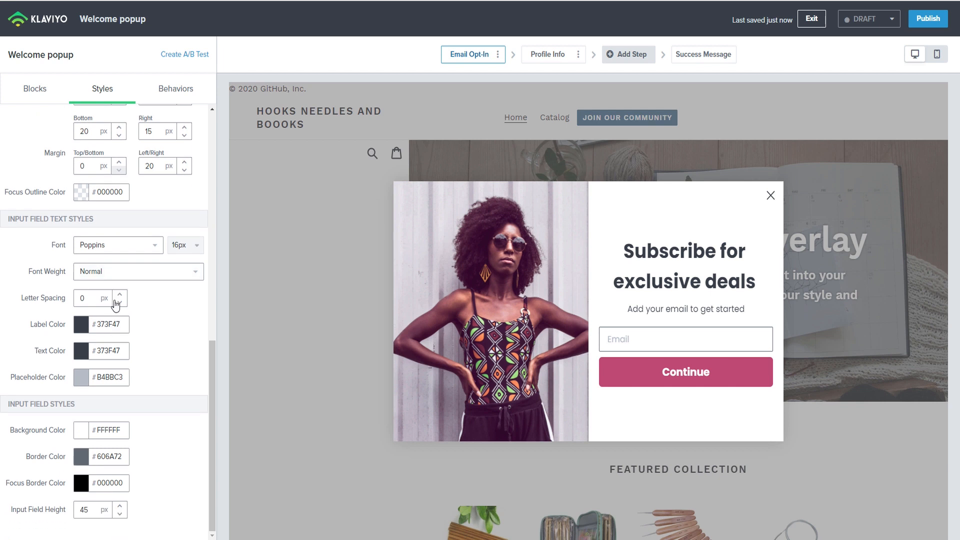
pyautogui.click(137, 246)
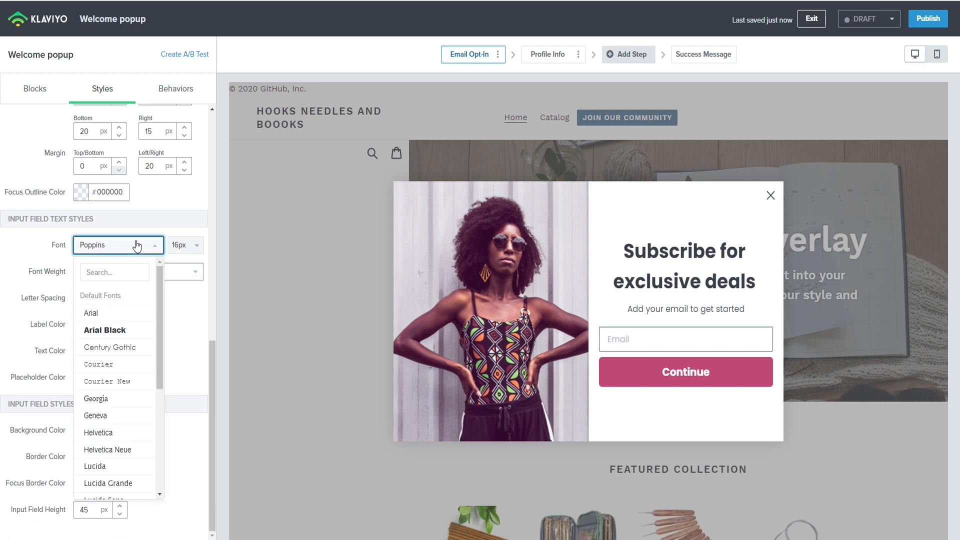
pyautogui.click(45, 266)
pyautogui.click(102, 277)
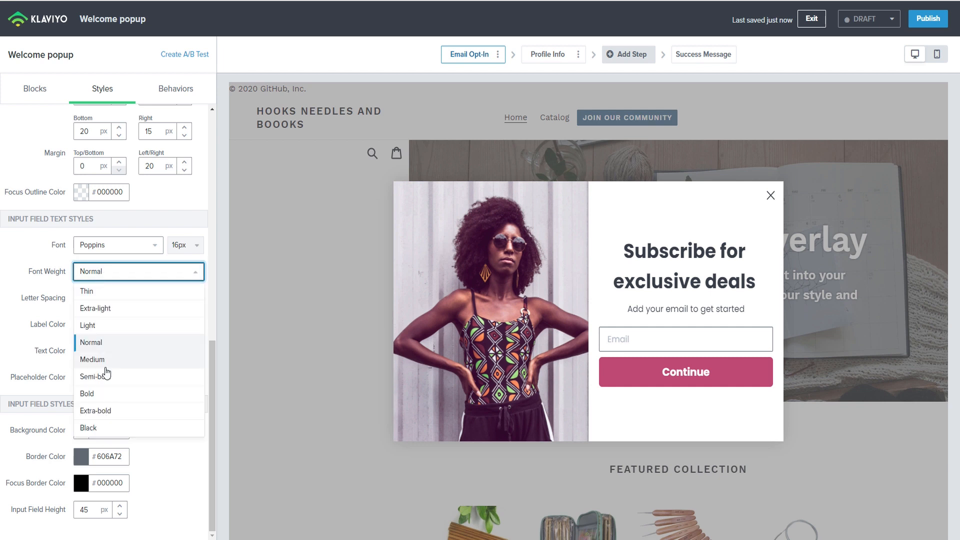
pyautogui.click(107, 398)
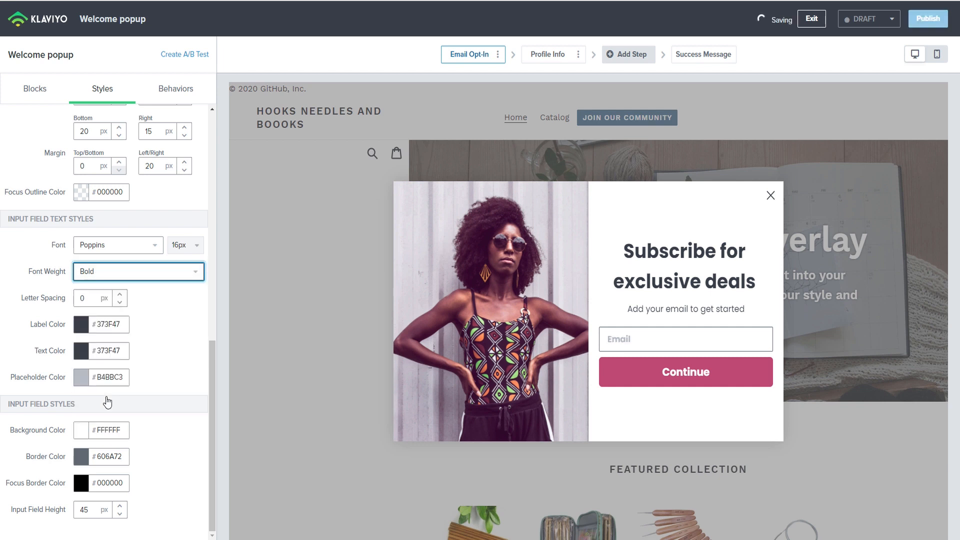
pyautogui.click(109, 279)
pyautogui.click(108, 289)
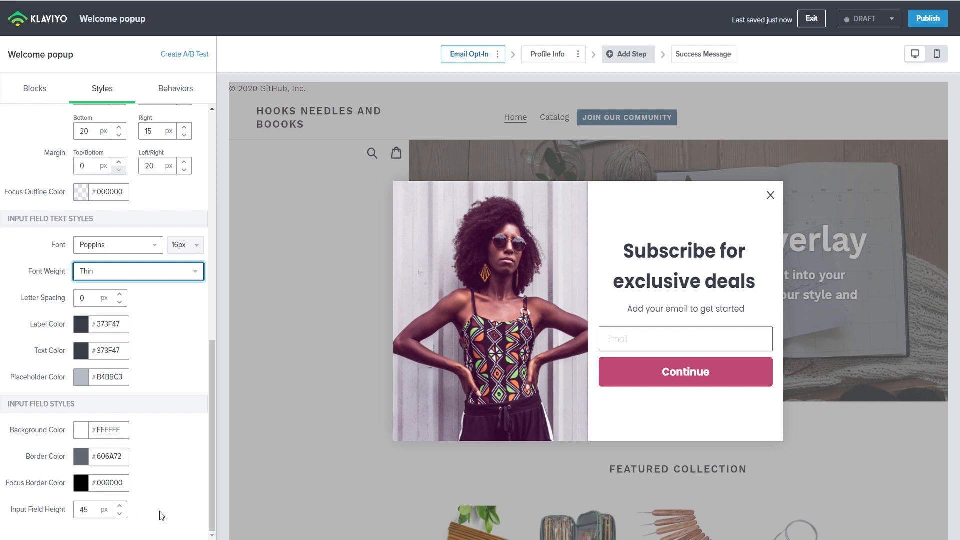
# Step: Replace the side image with the truck-optin JPEG from the image library and try its image position as Contain
pyautogui.click(430, 289)
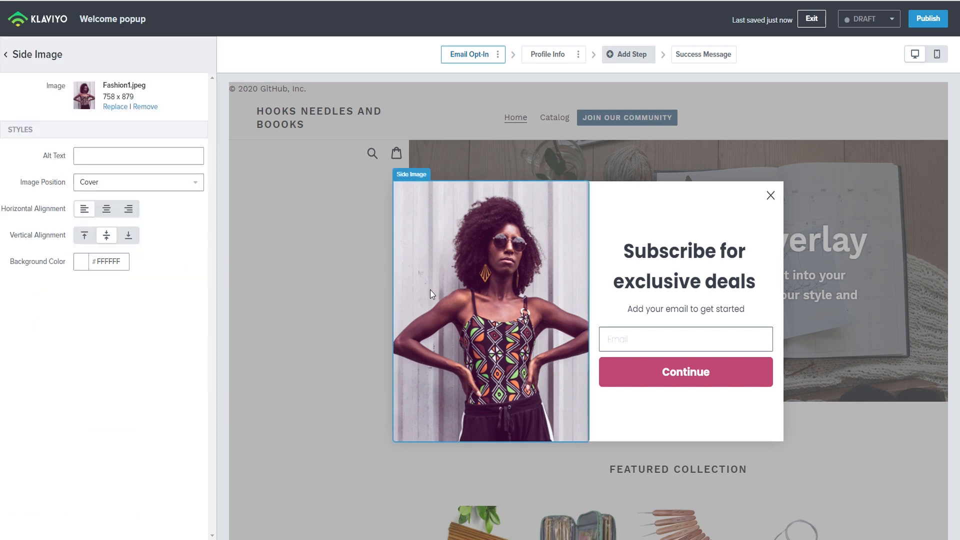
pyautogui.click(109, 107)
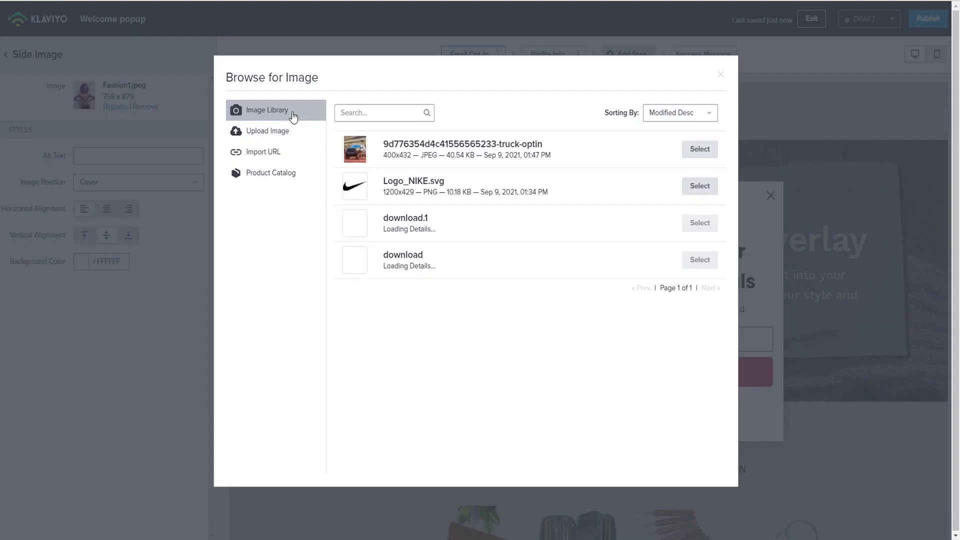
pyautogui.click(700, 149)
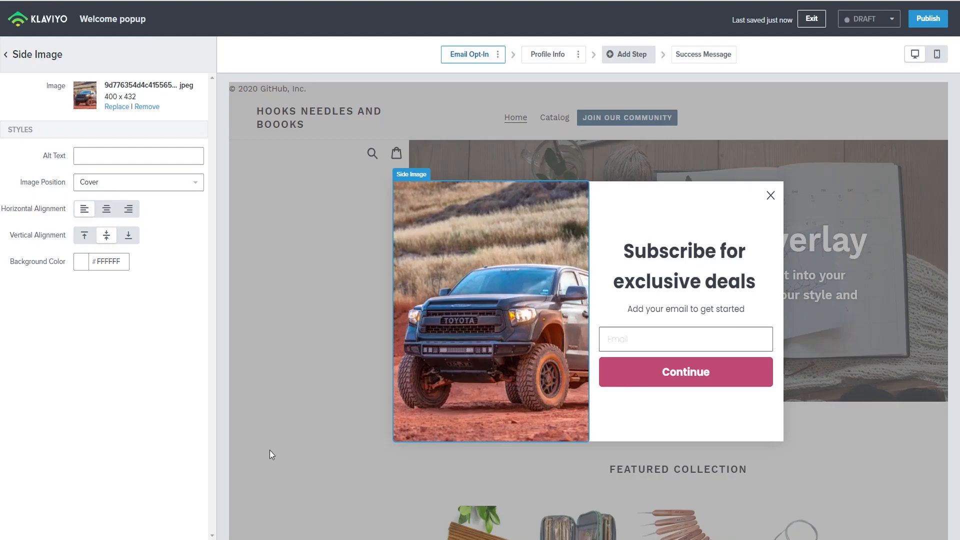
pyautogui.click(111, 181)
pyautogui.click(107, 202)
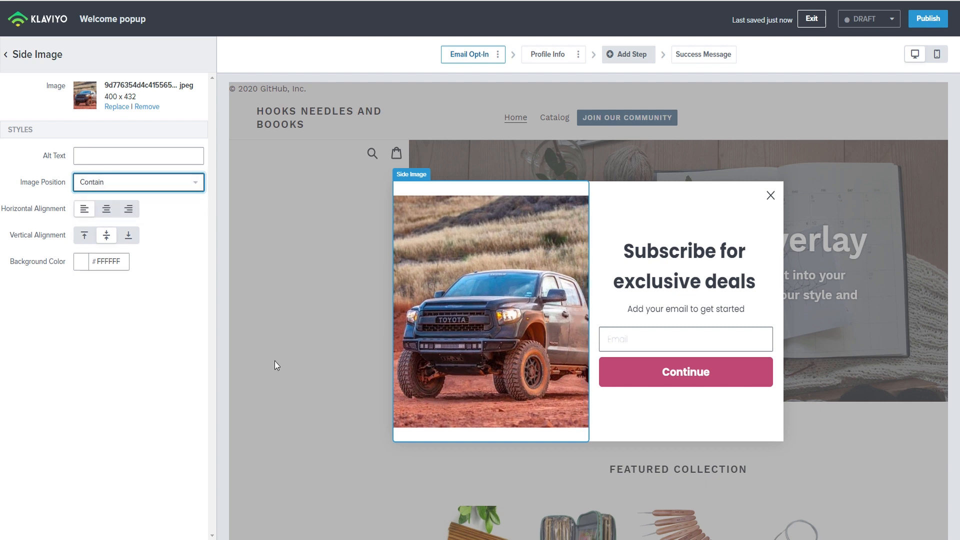
# Step: Set the form's top and bottom padding to 0 px
pyautogui.click(7, 55)
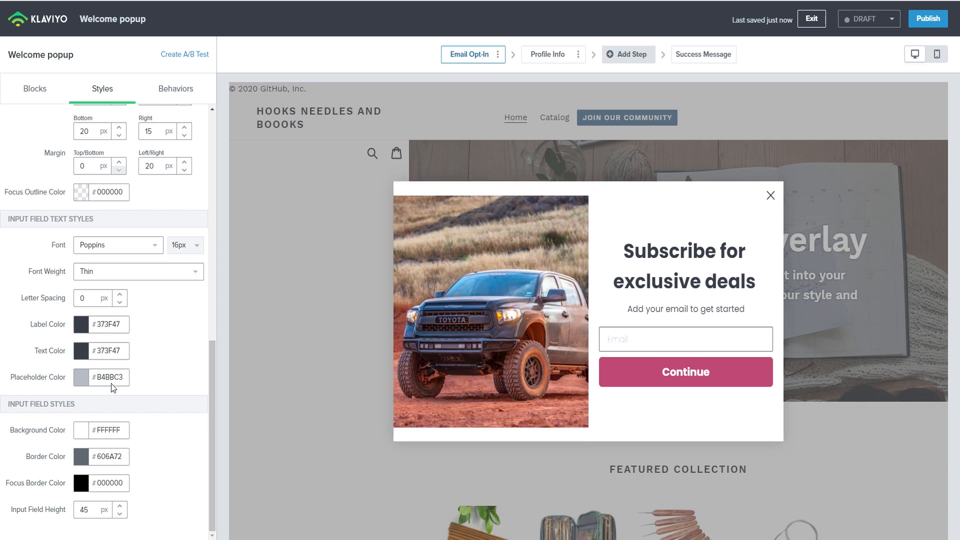
pyautogui.scroll(3, 92, 245)
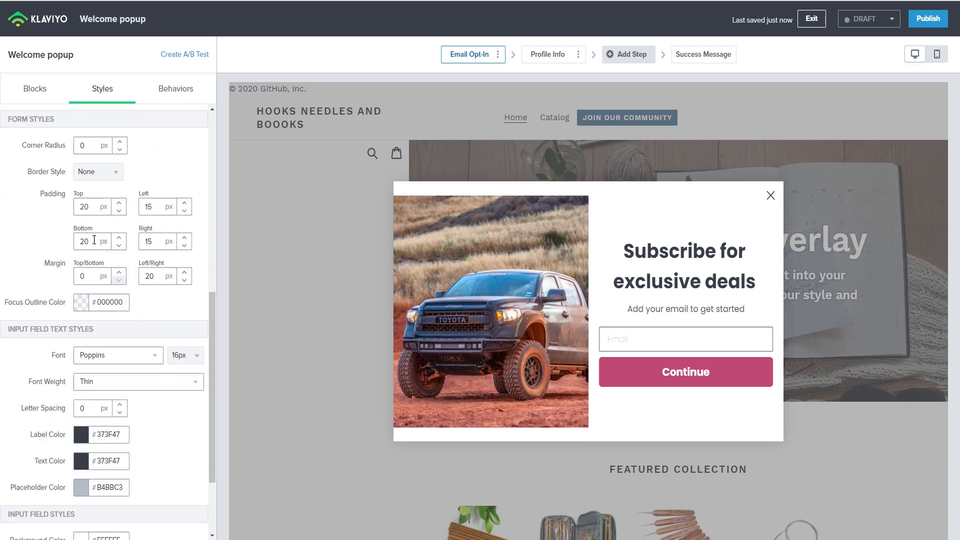
pyautogui.doubleClick(87, 243)
pyautogui.write('0')
pyautogui.doubleClick(89, 206)
pyautogui.write('0')
pyautogui.click(174, 314)
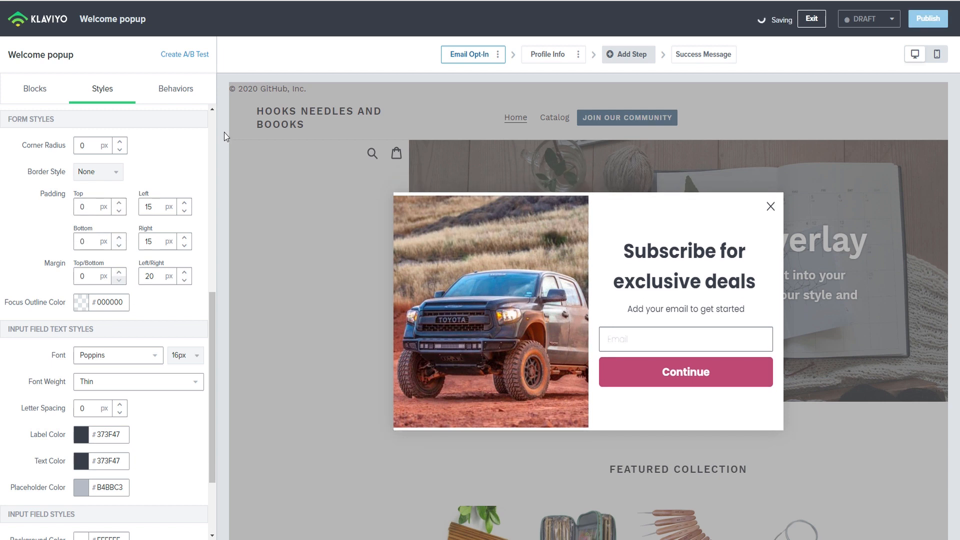
# Step: Set the truck side image's position back to Cover and return to the form styles
pyautogui.click(485, 237)
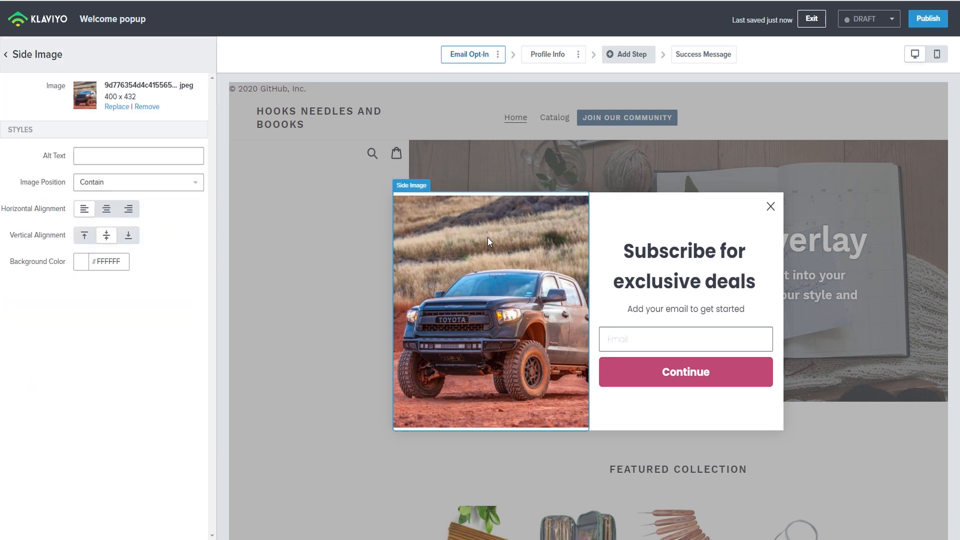
pyautogui.click(150, 188)
pyautogui.click(137, 216)
pyautogui.click(142, 337)
pyautogui.click(7, 55)
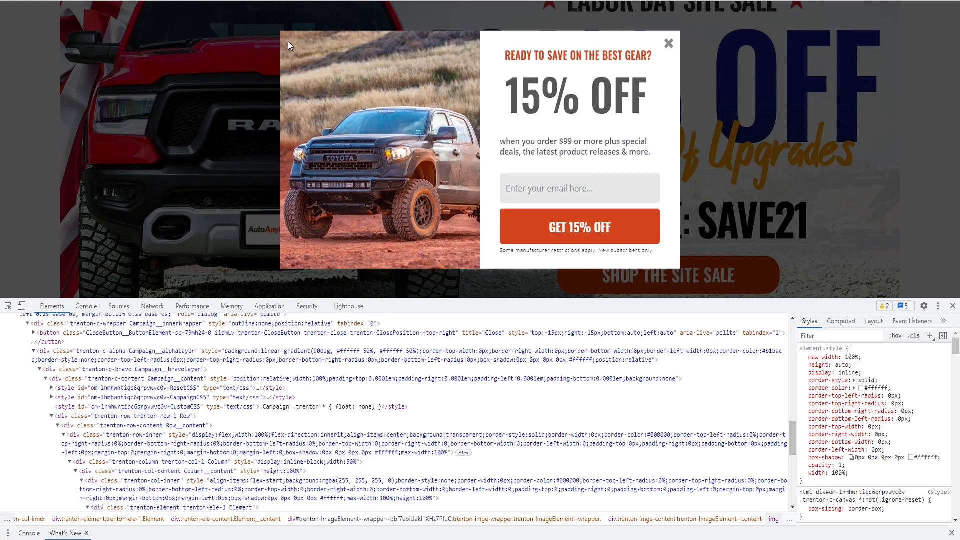
# Step: Select the headline in the AutoAnything reference popup to copy it, and add a text block above the Klaviyo form's "Subscribe for exclusive deals" heading
pyautogui.moveTo(508, 56)
pyautogui.mouseDown()
pyautogui.moveTo(555, 58)
pyautogui.moveTo(640, 100)
pyautogui.moveTo(508, 56)
pyautogui.mouseUp()
pyautogui.hotkey('ctrl', 'c')
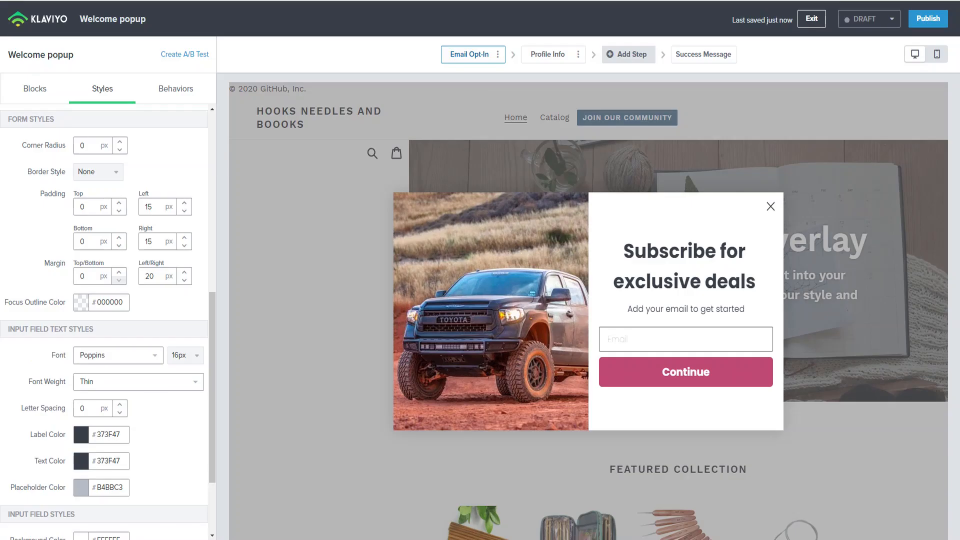
pyautogui.click(35, 88)
pyautogui.moveTo(41, 163); pyautogui.dragTo(661, 245)
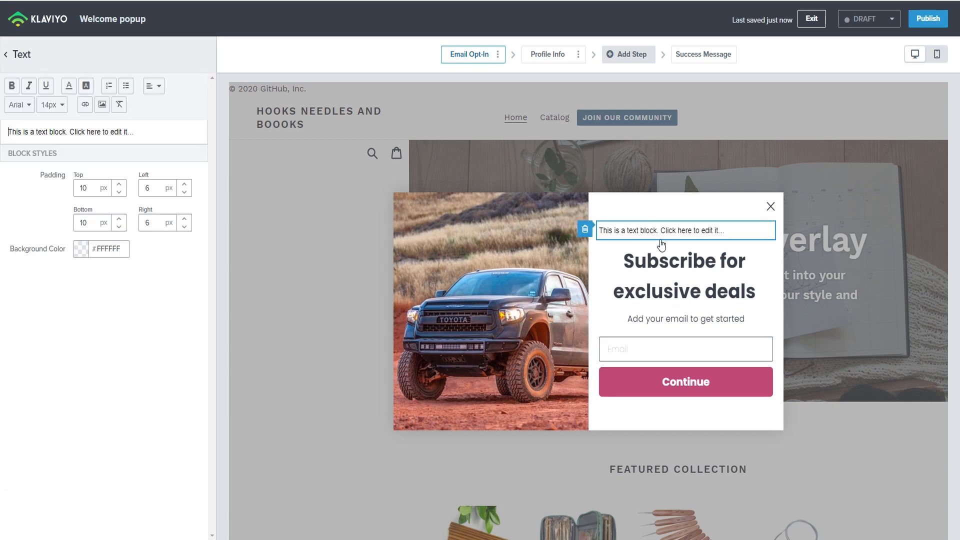
# Step: Replace the new text block's placeholder with the reference headline "READY TO SAVE ON THE BEST GEAR?", pasted as plain text
pyautogui.moveTo(152, 130); pyautogui.dragTo(3, 130)
pyautogui.write('https://www.autoanything.com/')
pyautogui.hotkey('ctrl', 'a')
pyautogui.press('BackSpace')
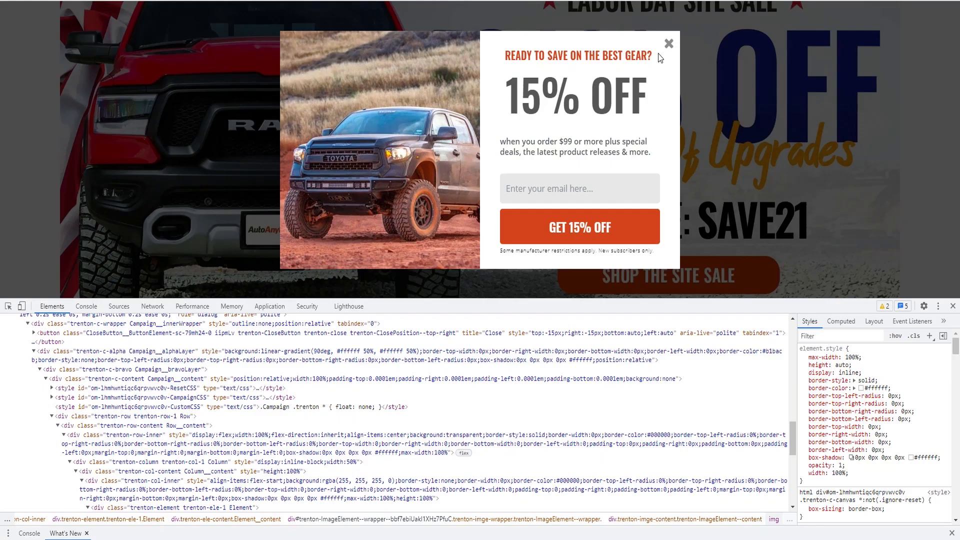
pyautogui.moveTo(649, 55)
pyautogui.mouseDown()
pyautogui.moveTo(552, 55)
pyautogui.moveTo(652, 56)
pyautogui.mouseUp()
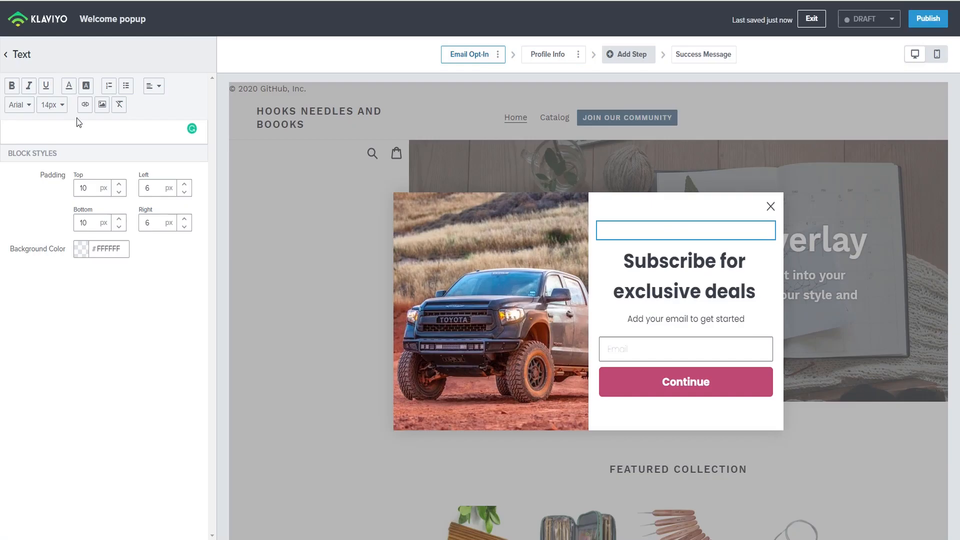
pyautogui.hotkey('ctrl', 'v')
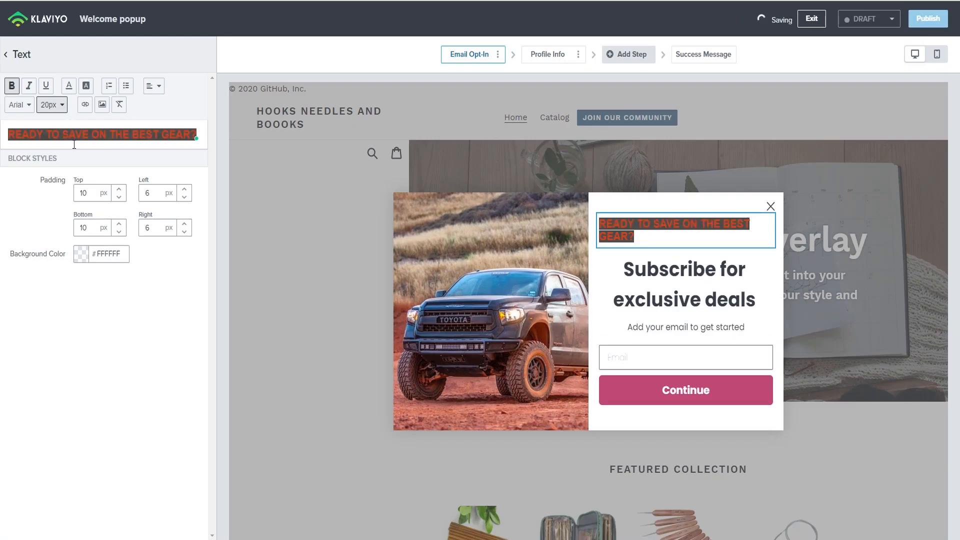
pyautogui.rightClick(75, 139)
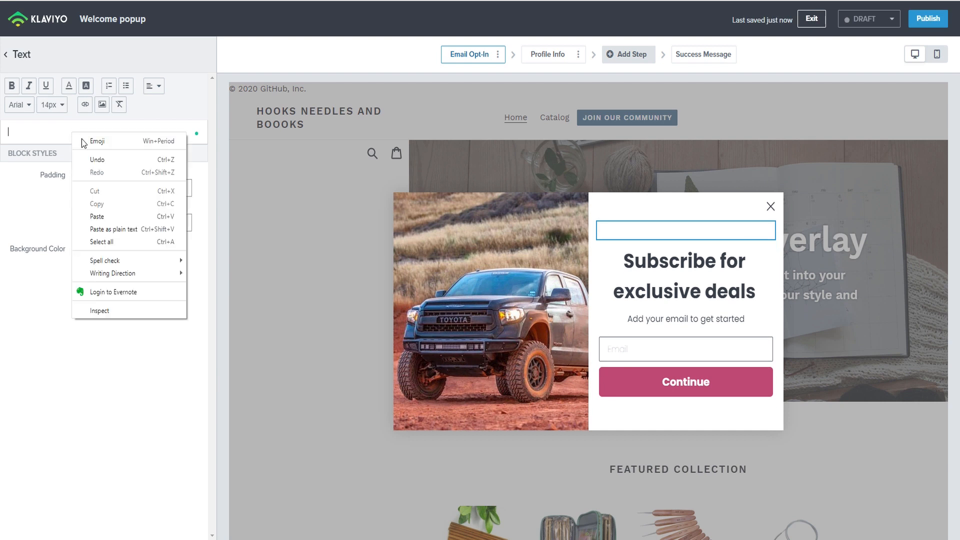
pyautogui.click(105, 229)
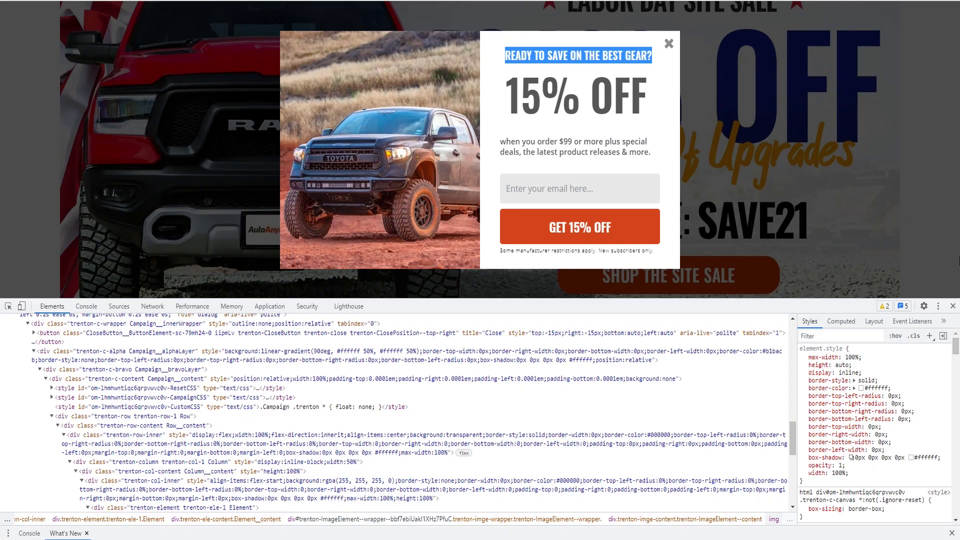
# Step: Close the developer tools on the AutoAnything page and inspect the popup headline's font with the Fonts Ninja extension
pyautogui.click(953, 306)
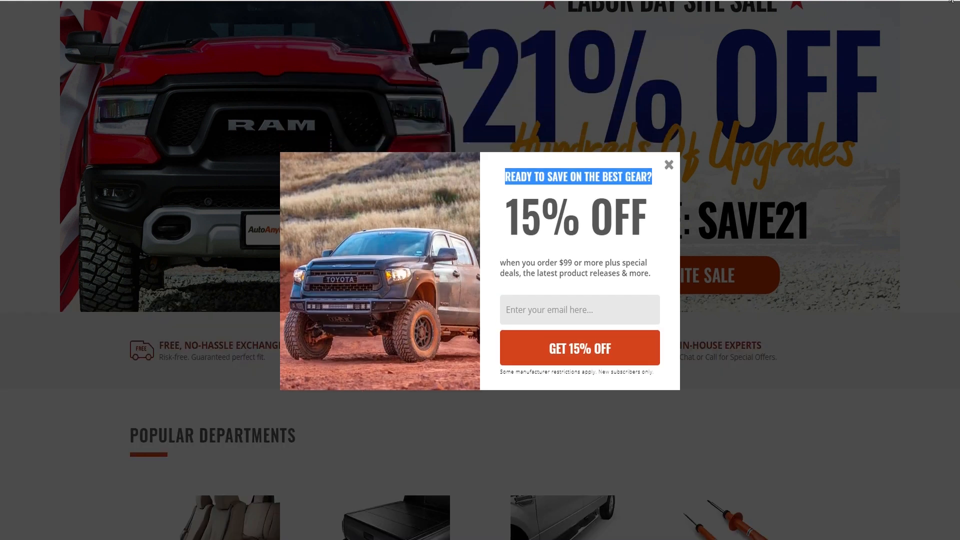
pyautogui.click(951, 1)
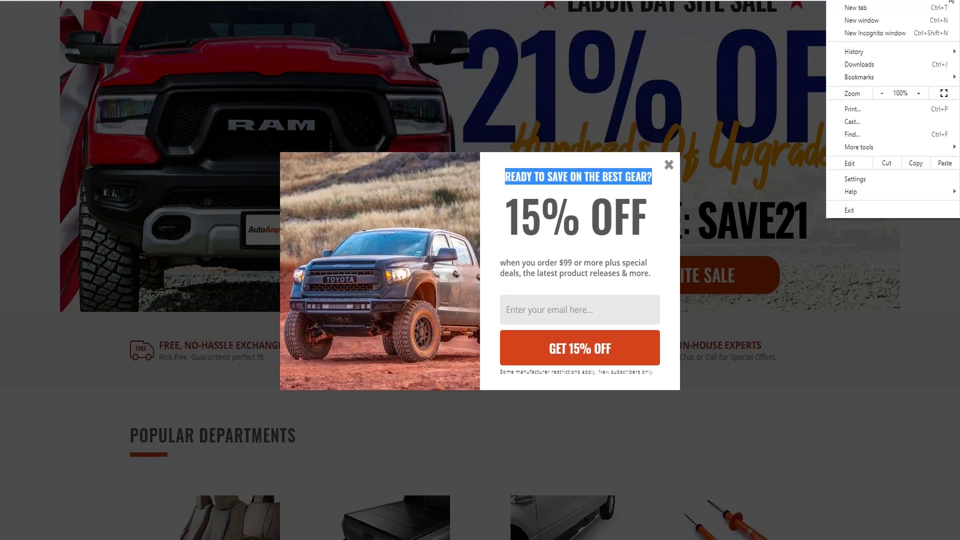
pyautogui.click(917, 2)
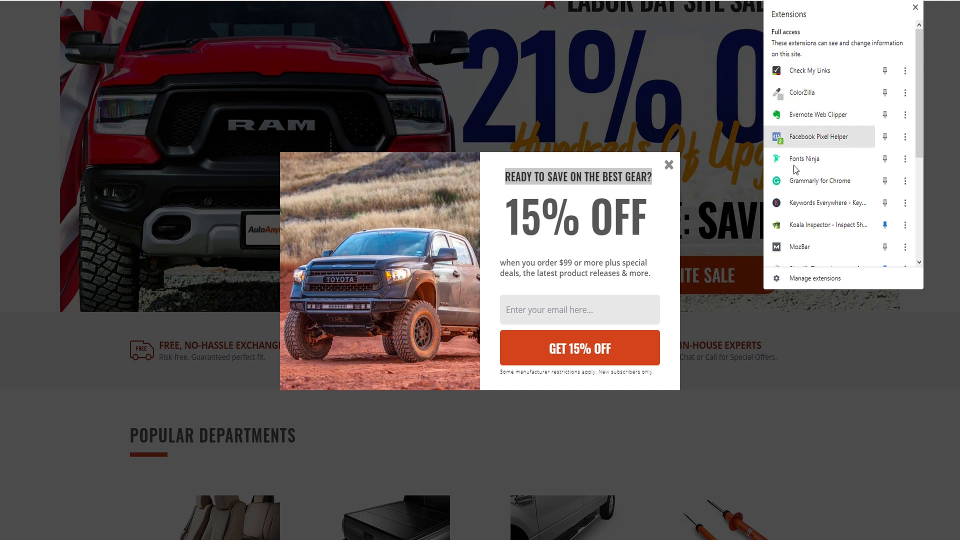
pyautogui.click(562, 185)
pyautogui.click(563, 185)
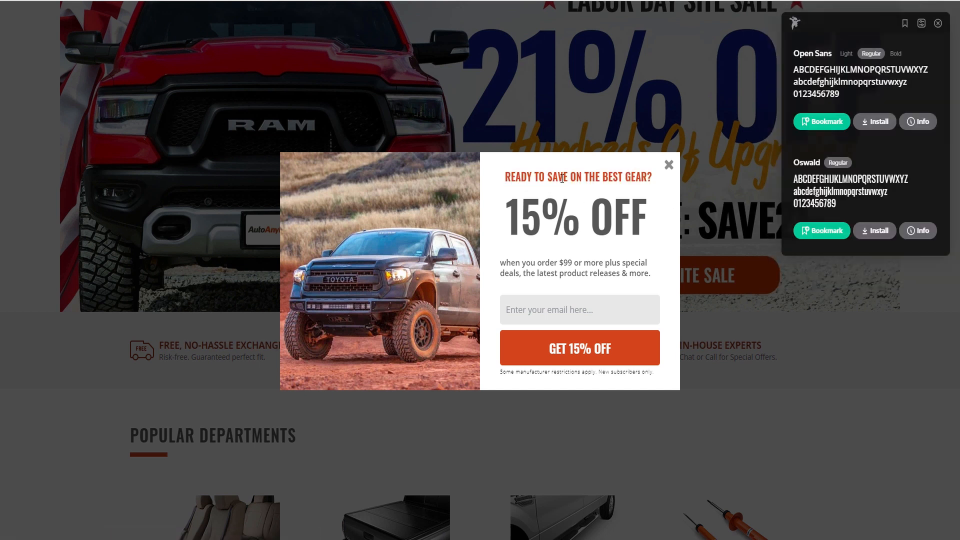
pyautogui.click(562, 179)
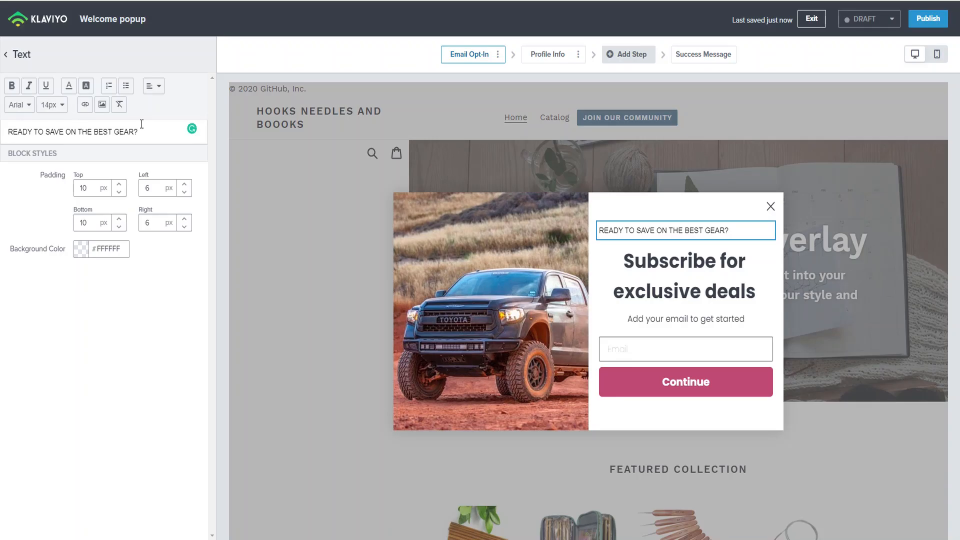
# Step: Format the "READY TO SAVE ON THE BEST GEAR?" text in the Klaviyo form as bold Geneva
pyautogui.moveTo(142, 123); pyautogui.dragTo(4, 120)
pyautogui.click(19, 105)
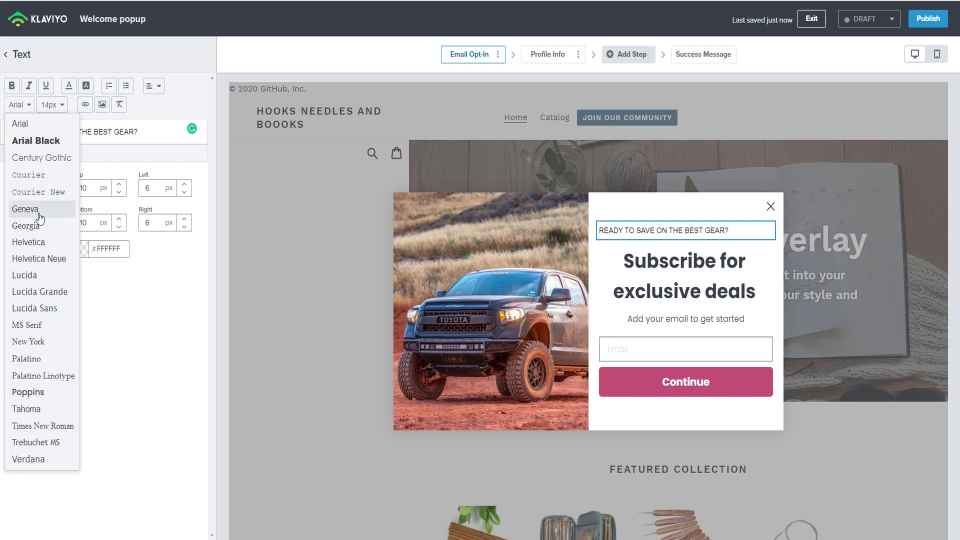
pyautogui.click(25, 209)
pyautogui.click(12, 86)
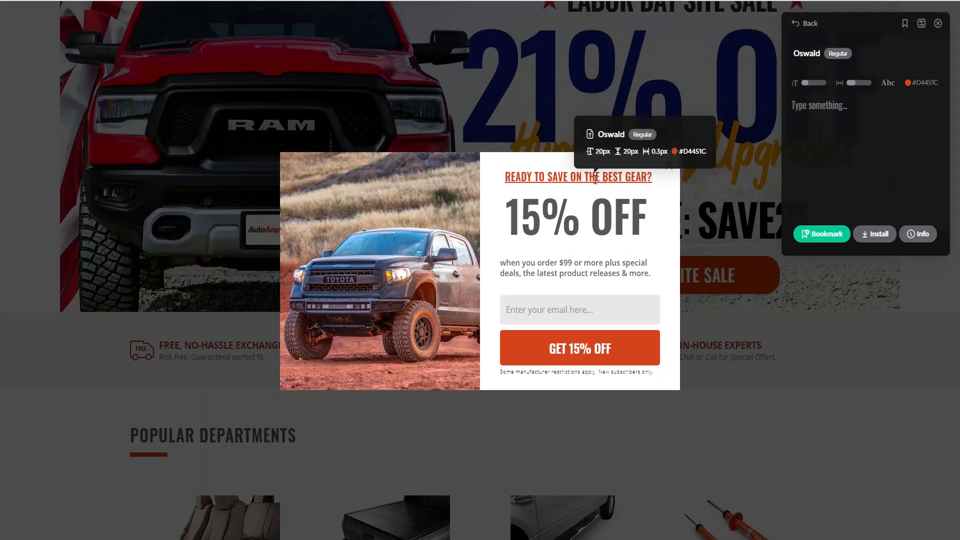
# Step: Copy the reference headline's color from Fonts Ninja and set the form's "READY TO SAVE ON THE BEST GEAR?" text color to #D4451C
pyautogui.click(929, 83)
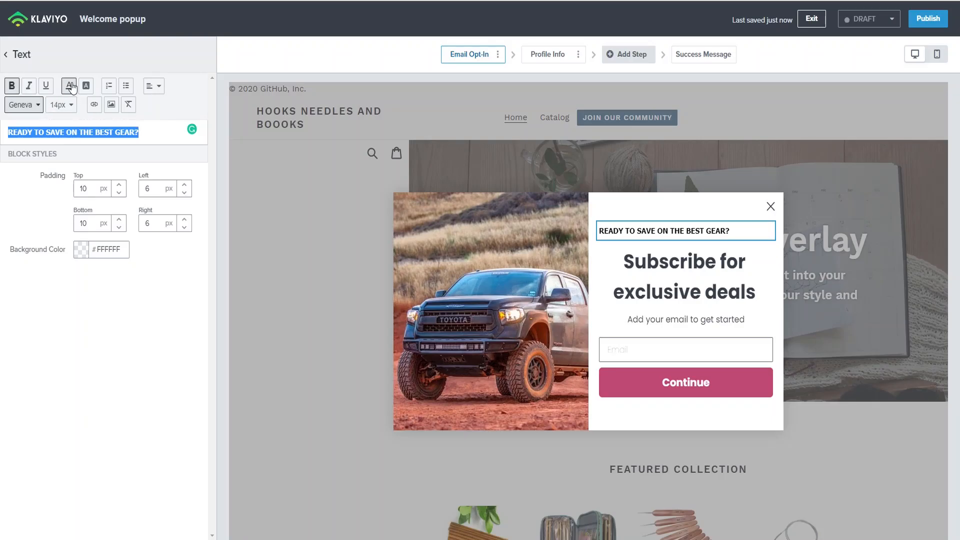
pyautogui.click(71, 89)
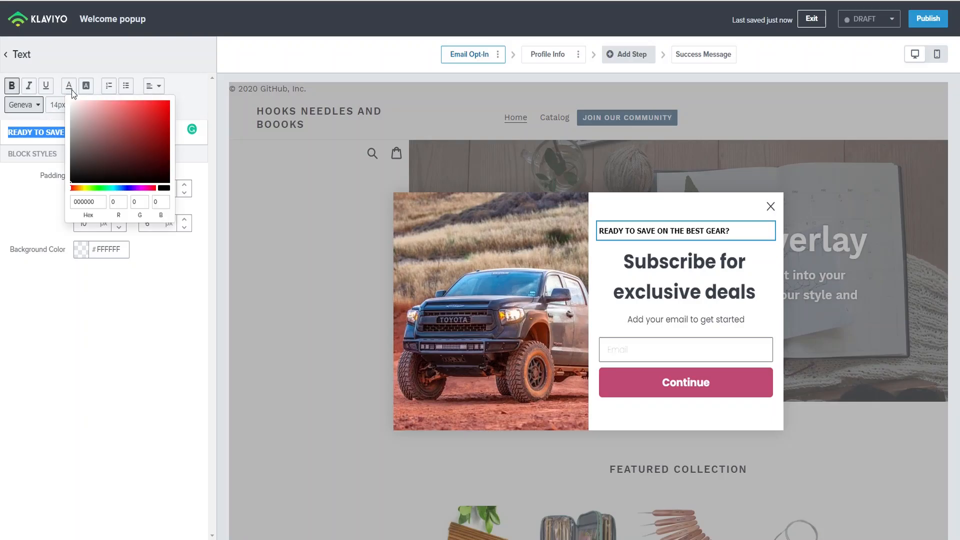
pyautogui.click(103, 207)
pyautogui.write('#D4451C')
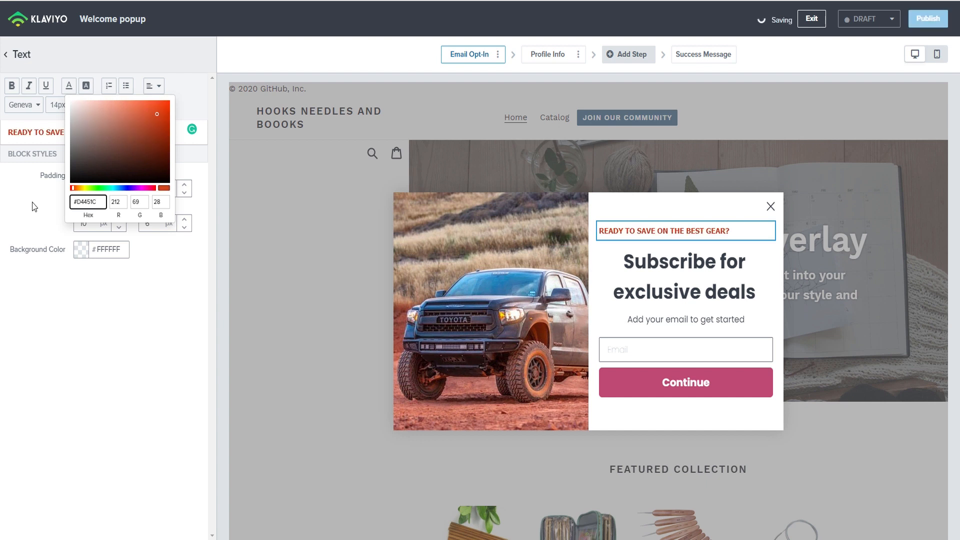
pyautogui.click(32, 202)
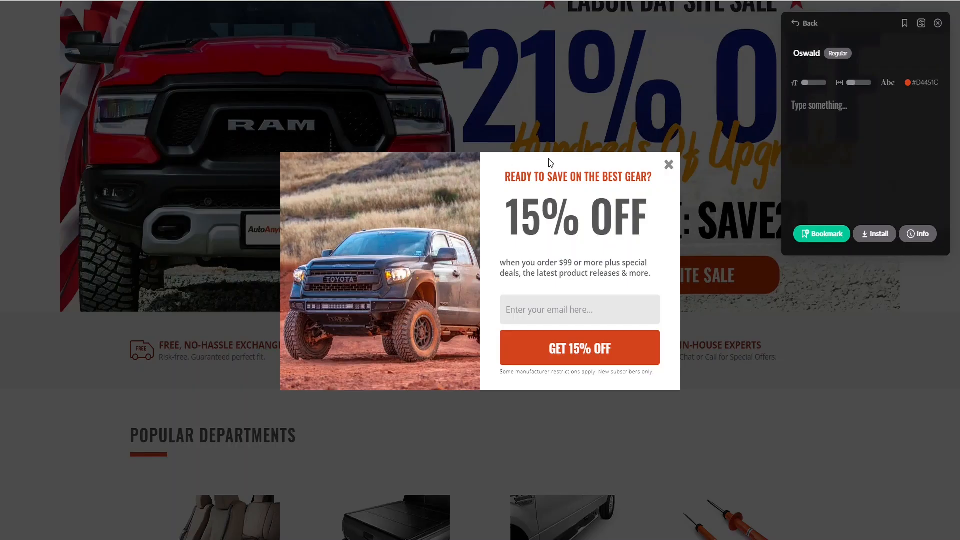
# Step: Set the "READY TO SAVE ON THE BEST GEAR?" headline's font size to 20px
pyautogui.moveTo(559, 178)
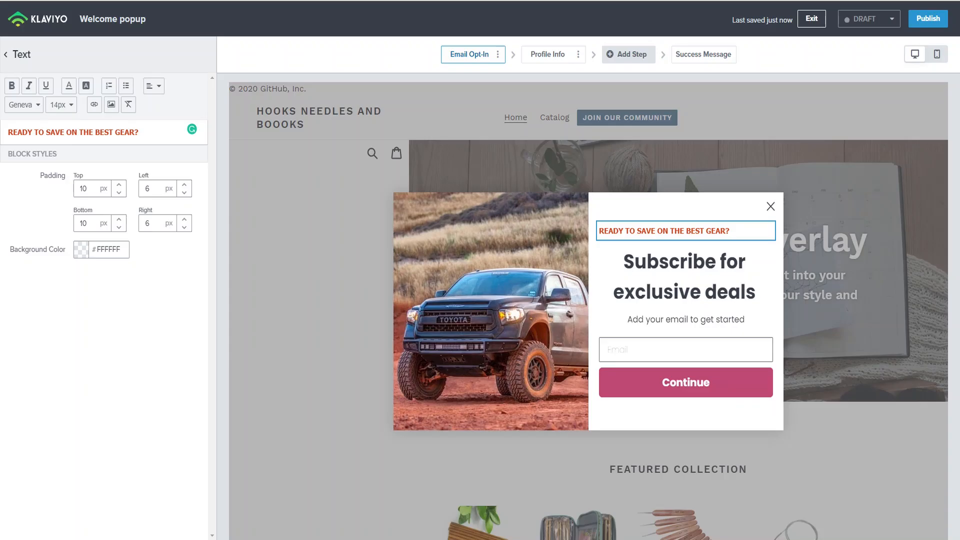
pyautogui.hotkey('ctrl', 'a')
pyautogui.click(60, 104)
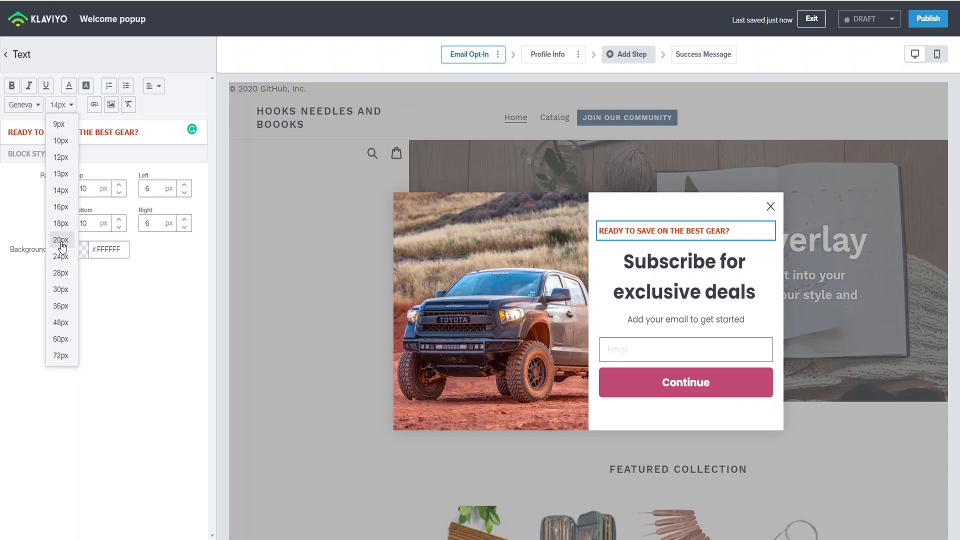
pyautogui.click(61, 240)
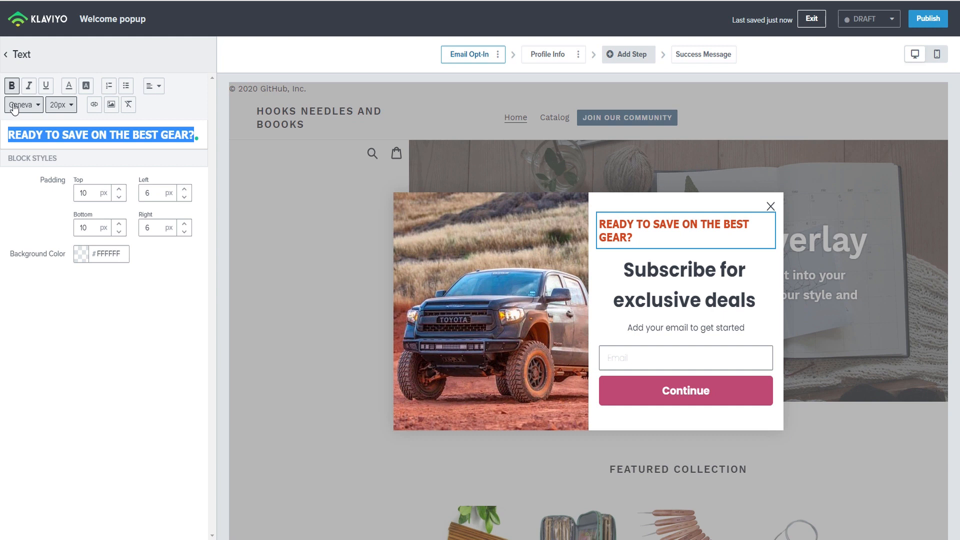
# Step: Try the Lucida, Poppins and Helvetica fonts on the "READY TO SAVE ON THE BEST GEAR?" headline
pyautogui.click(20, 105)
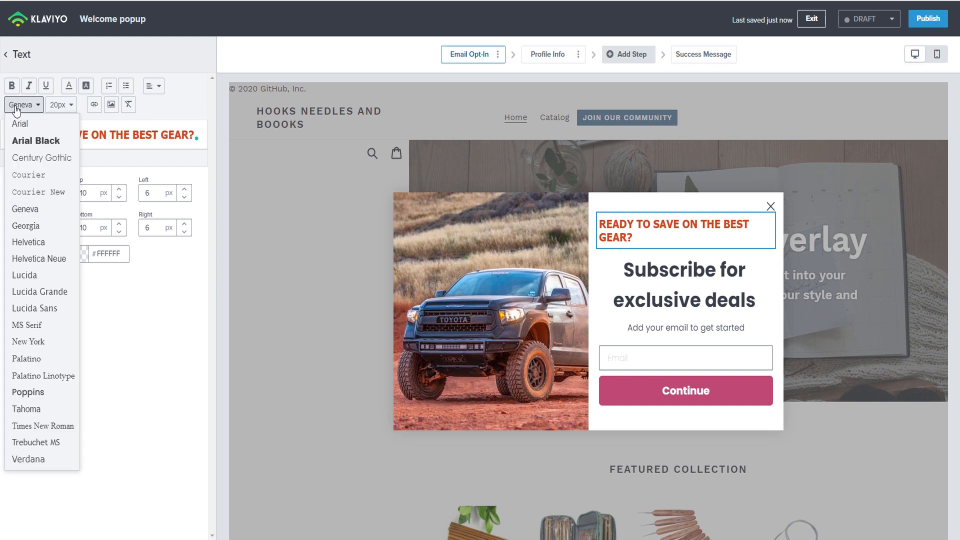
pyautogui.click(26, 275)
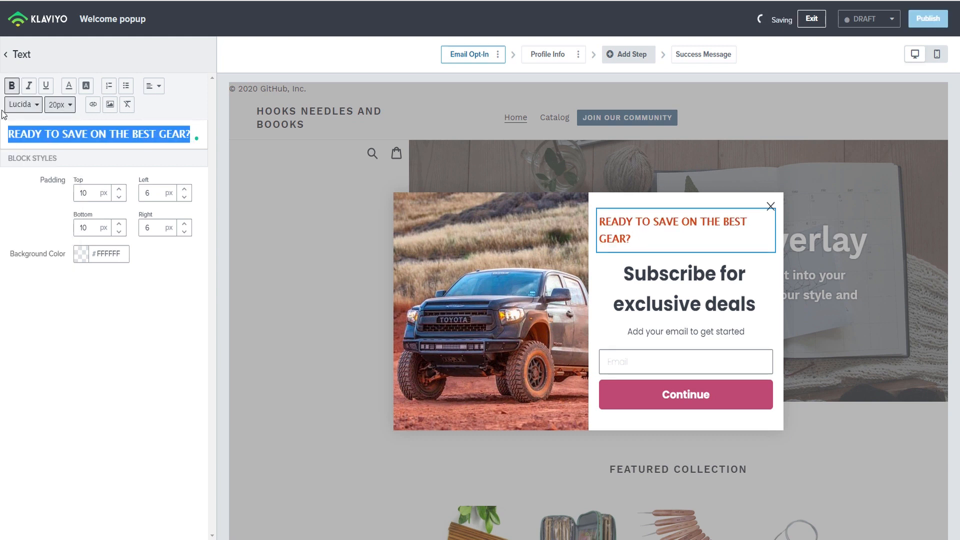
pyautogui.click(23, 105)
pyautogui.click(28, 392)
pyautogui.click(27, 105)
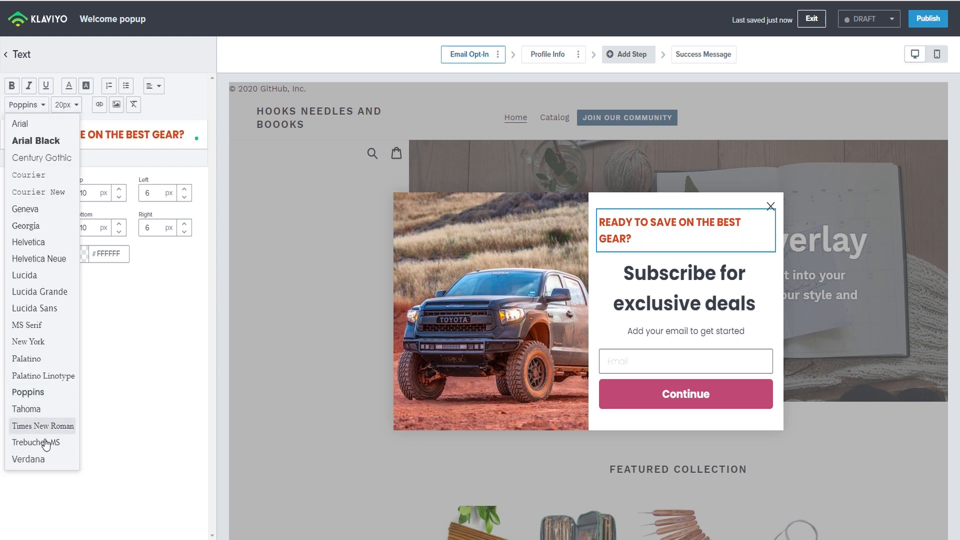
pyautogui.click(29, 242)
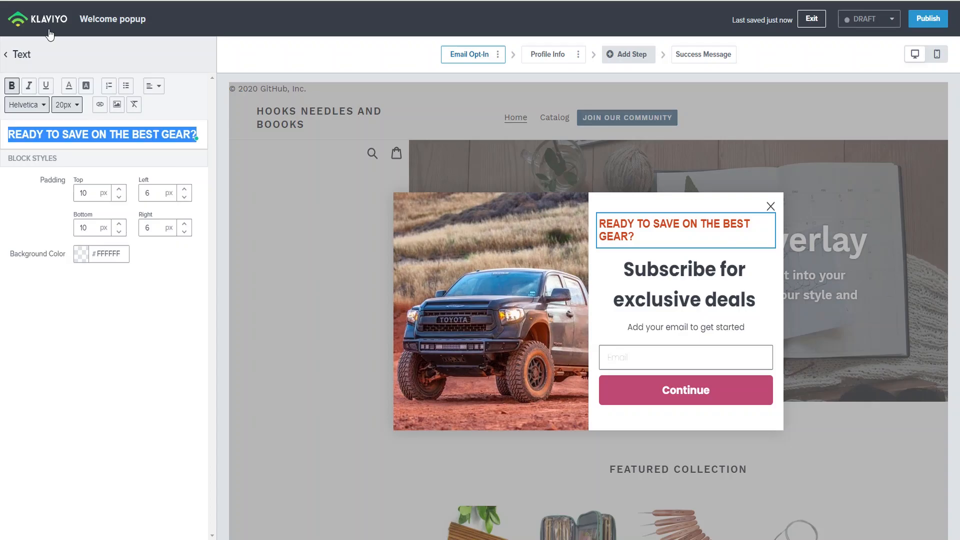
# Step: Format the "READY TO SAVE ON THE BEST GEAR?" headline as 18px Poppins and center it
pyautogui.click(66, 105)
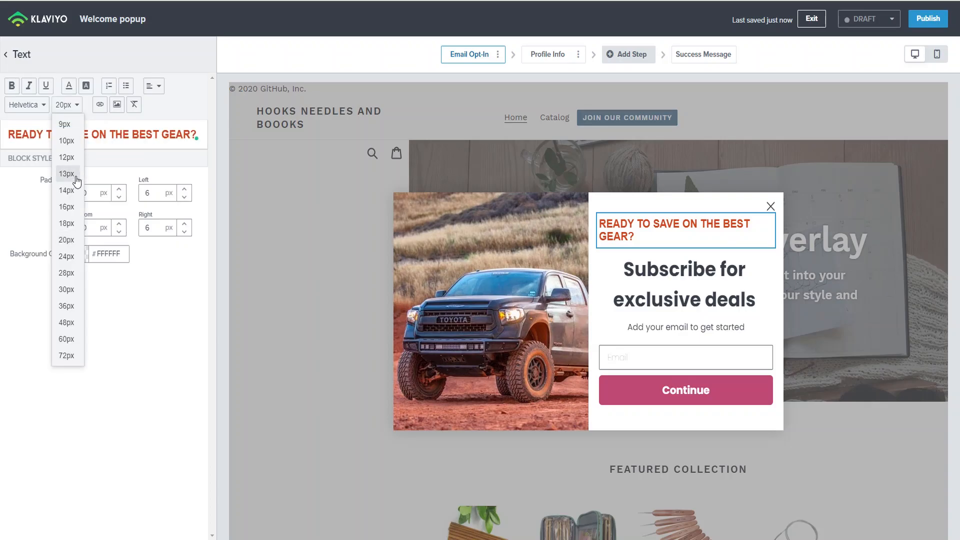
pyautogui.click(71, 222)
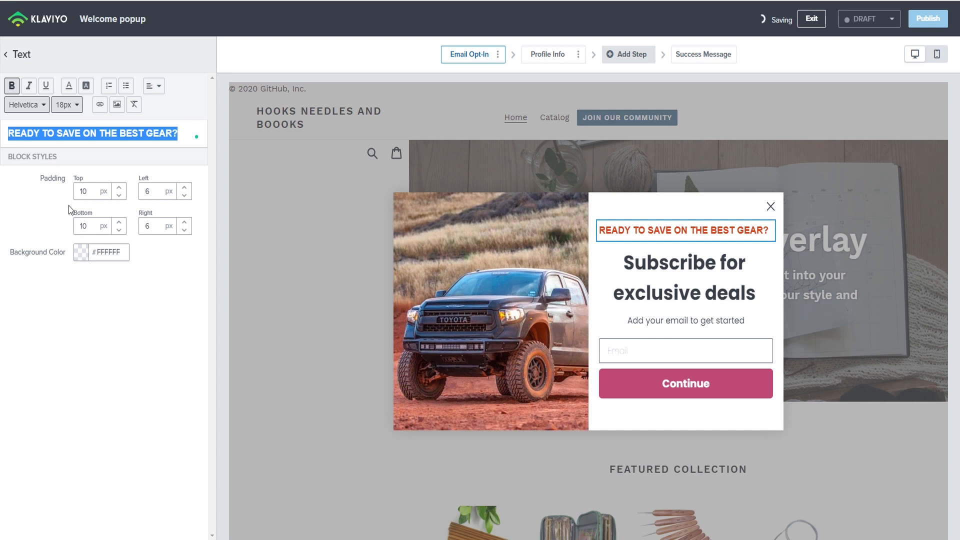
pyautogui.click(27, 106)
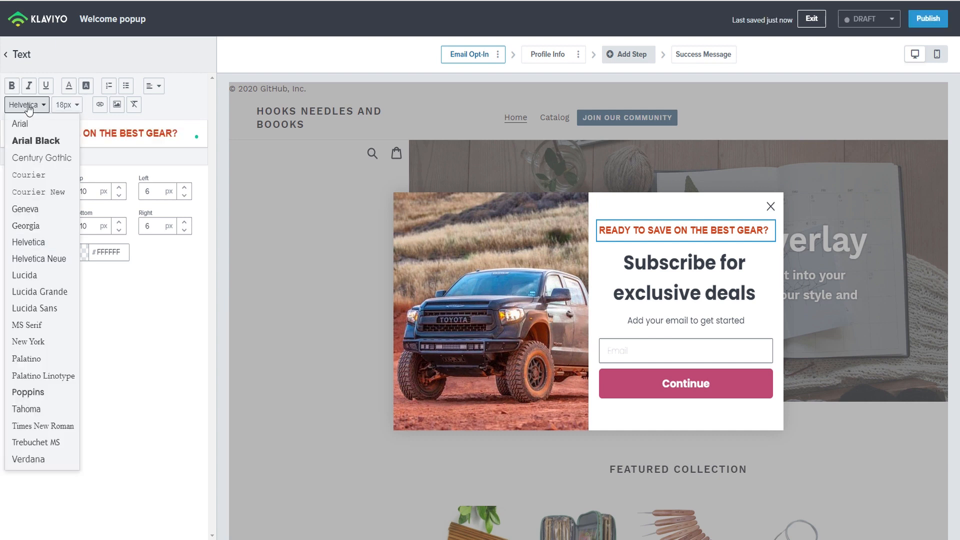
pyautogui.click(28, 392)
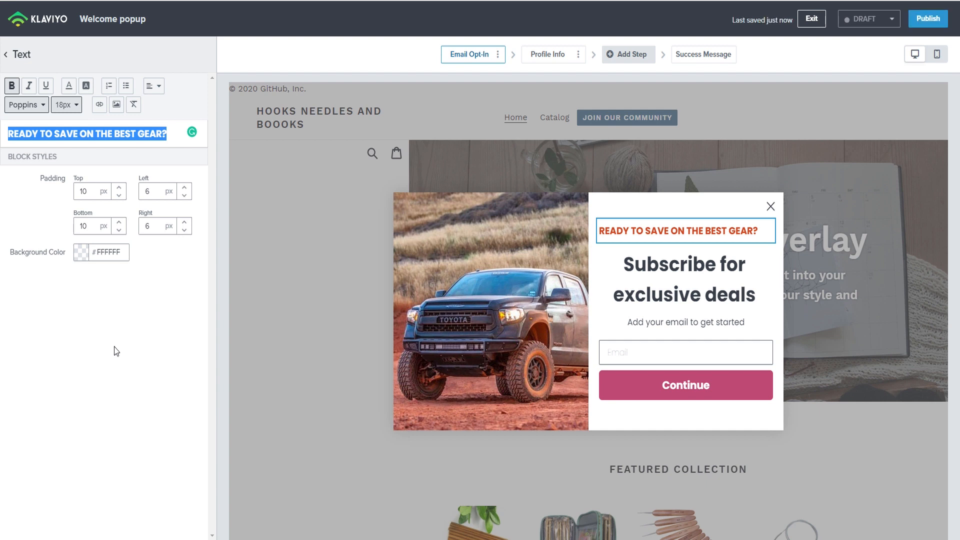
pyautogui.click(152, 87)
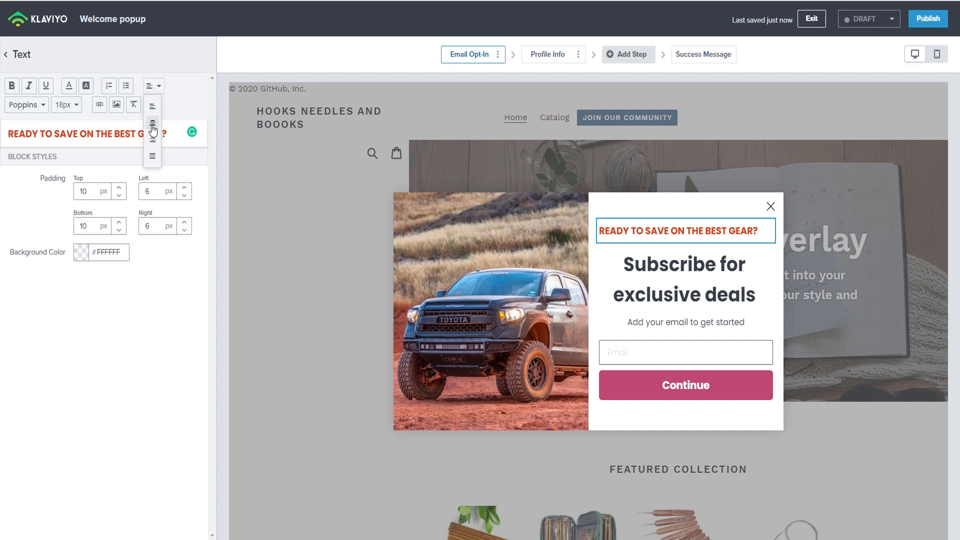
pyautogui.click(151, 127)
pyautogui.click(130, 369)
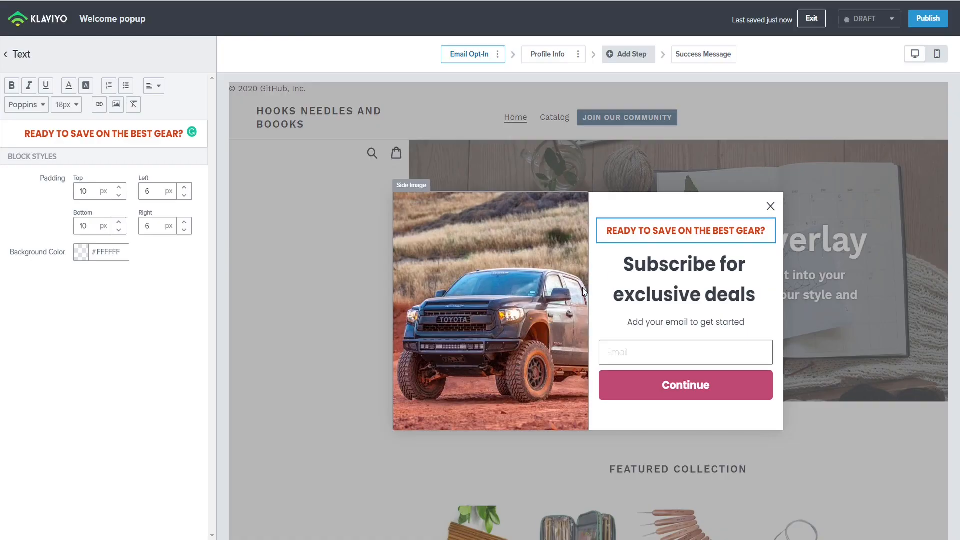
# Step: Replace the "Subscribe for exclusive deals" text with "15% OFF" and set its font size to 60px
pyautogui.click(650, 277)
pyautogui.moveTo(176, 173); pyautogui.dragTo(18, 126)
pyautogui.write('15% OFF')
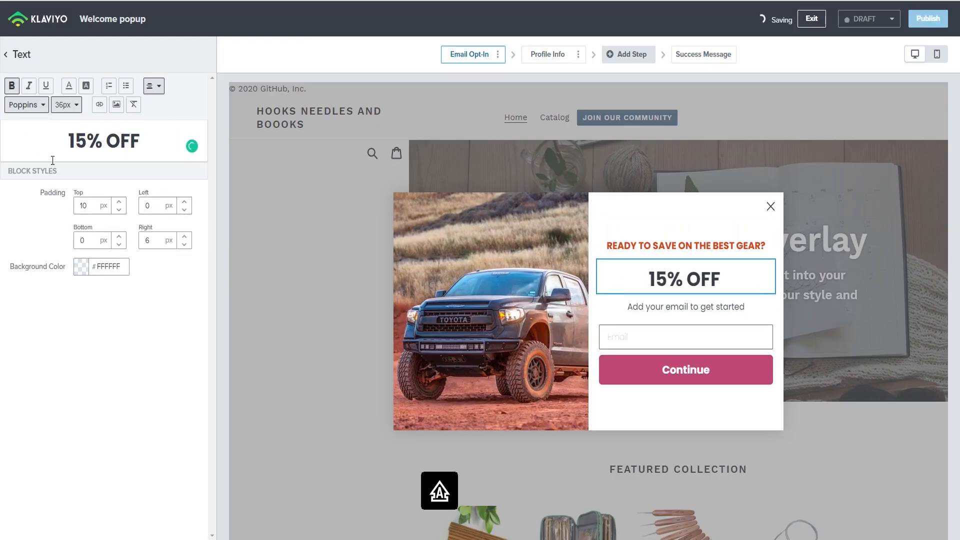
pyautogui.hotkey('ctrl', 'a')
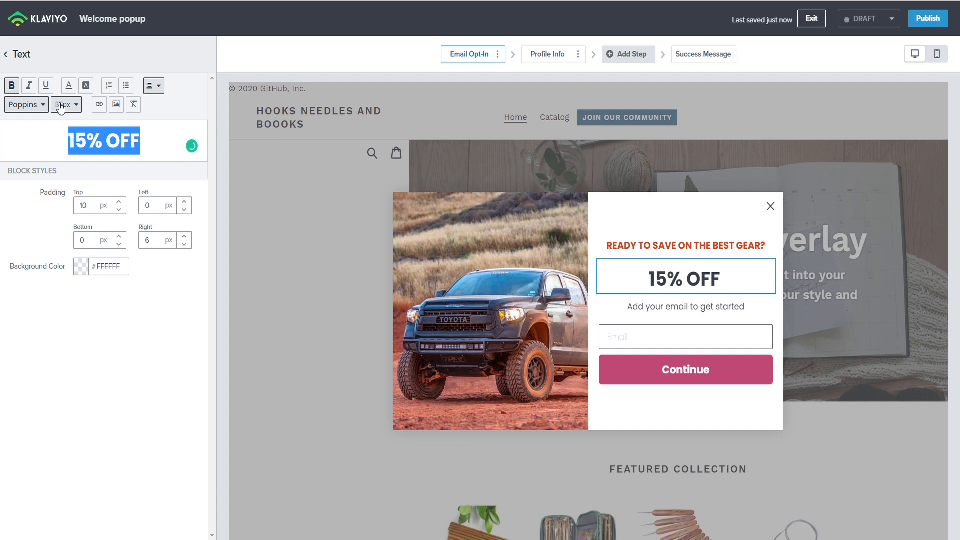
pyautogui.click(62, 105)
pyautogui.click(66, 340)
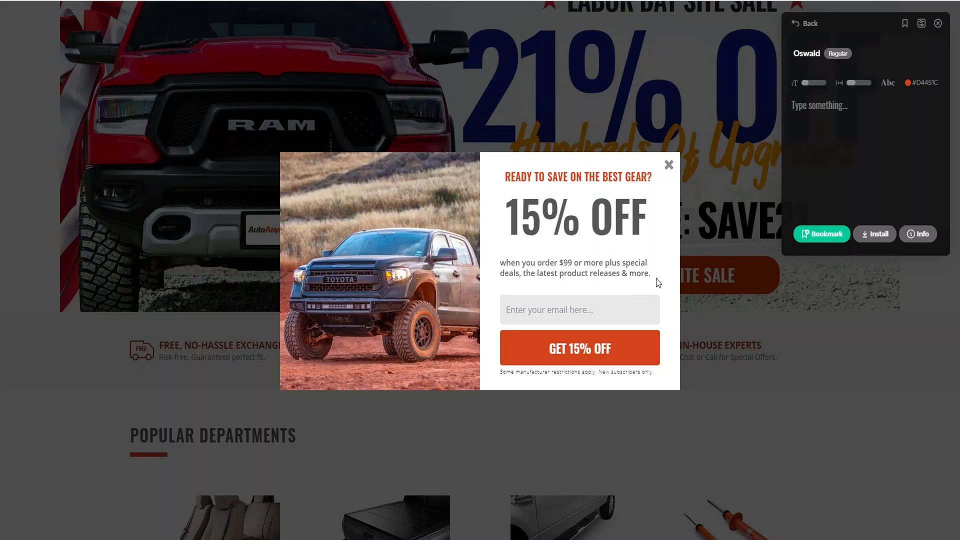
# Step: Replace "Add your email to get started" with the reference popup's copied text, "when you order $99 or more plus special deals, the latest product releases & more."
pyautogui.moveTo(656, 280); pyautogui.dragTo(576, 263)
pyautogui.click(576, 263)
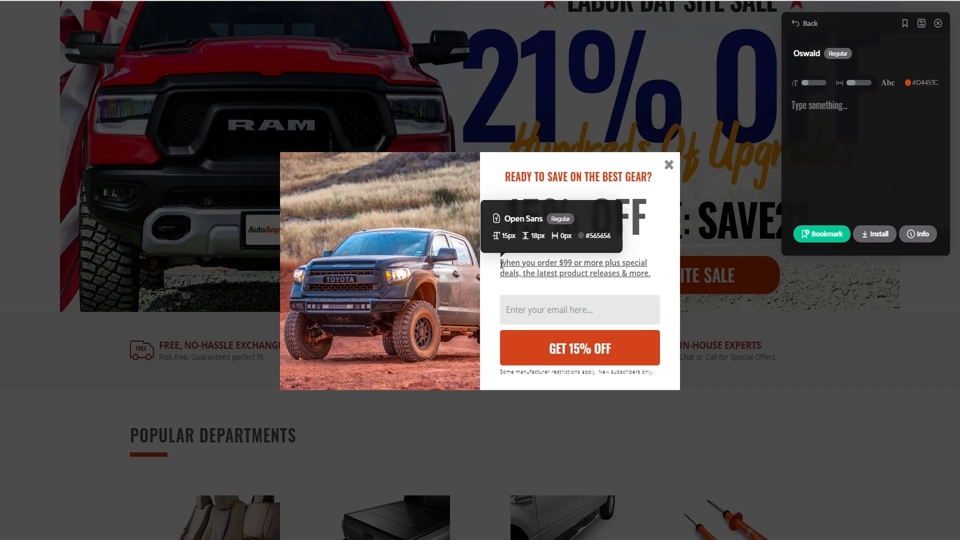
pyautogui.moveTo(502, 264); pyautogui.dragTo(652, 273)
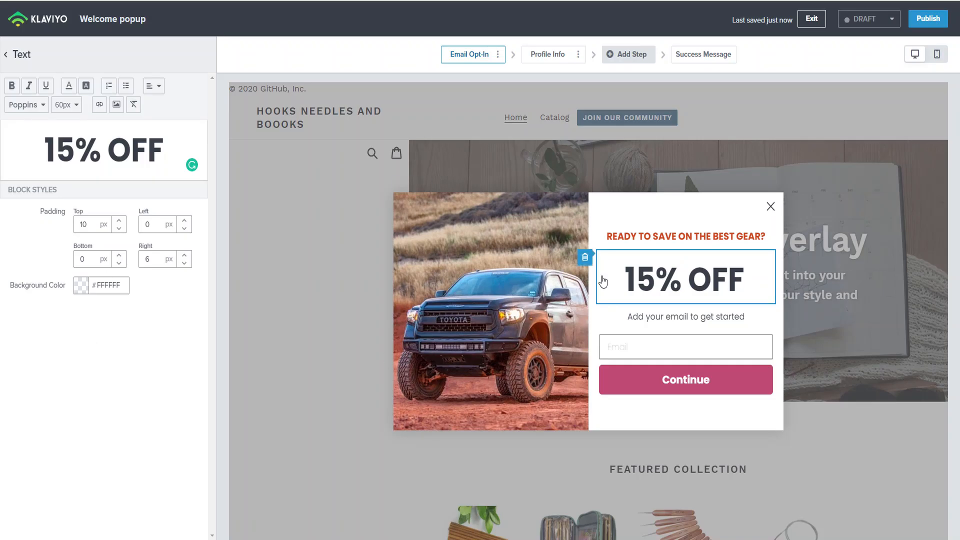
pyautogui.click(650, 317)
pyautogui.click(227, 137)
pyautogui.hotkey('ctrl', 'a')
pyautogui.write('when you order $99 or more plus special deals, the latest product releases & more.')
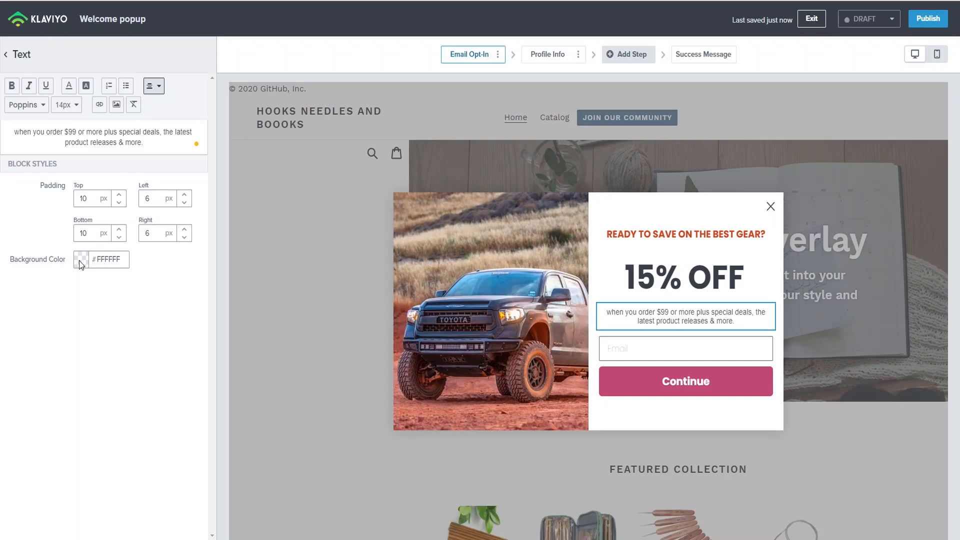
# Step: Check the text color of the "when you order $99 or more" paragraph and make the paragraph bold
pyautogui.moveTo(165, 146); pyautogui.dragTo(3, 129)
pyautogui.click(69, 86)
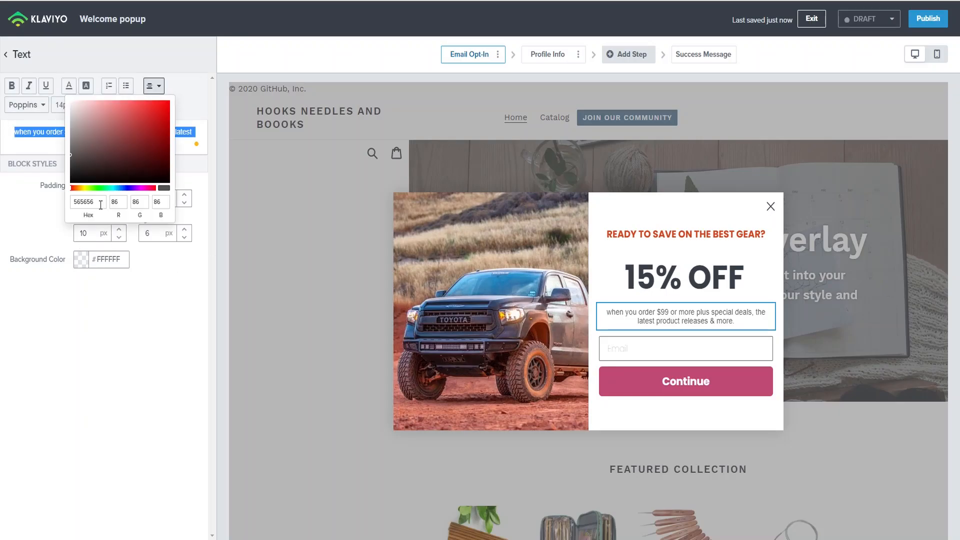
pyautogui.click(110, 326)
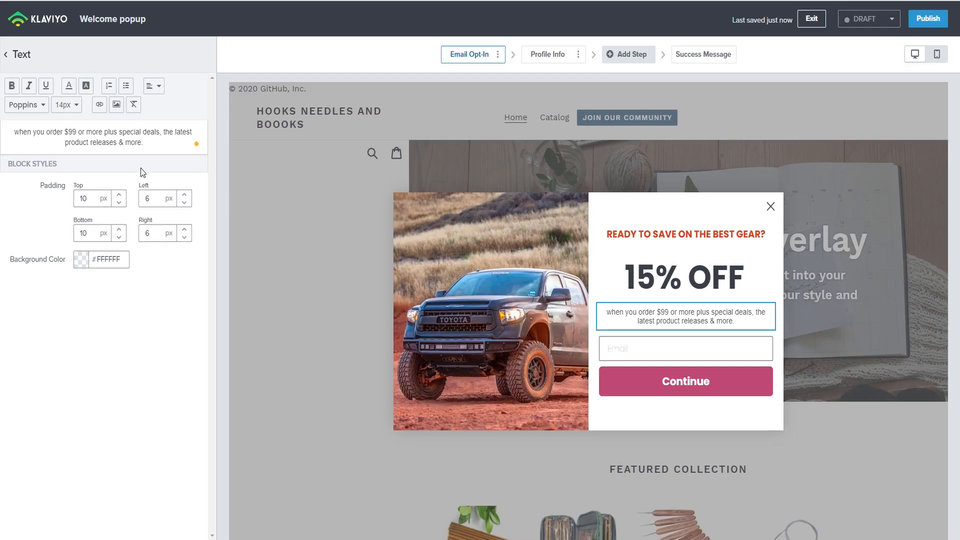
pyautogui.moveTo(145, 145); pyautogui.dragTo(3, 129)
pyautogui.click(12, 85)
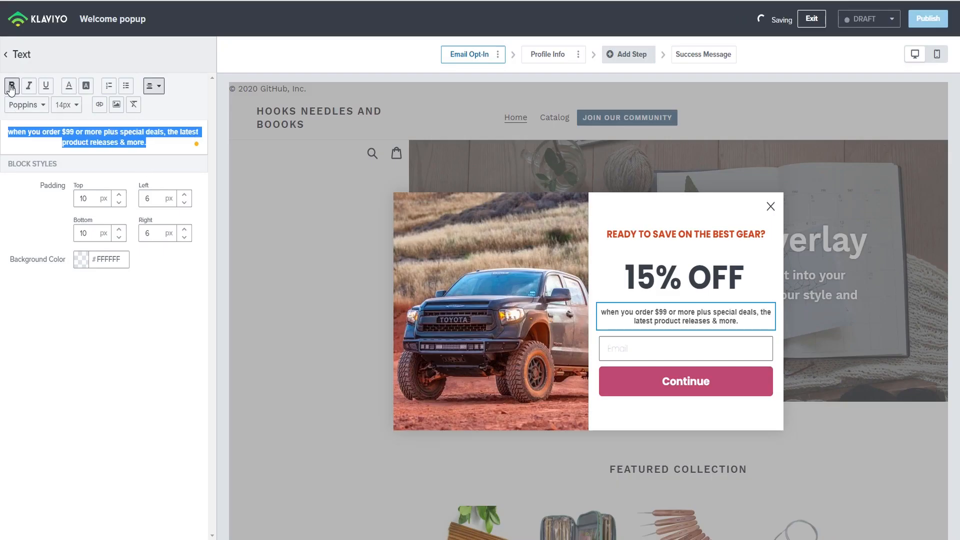
# Step: Compare the headline's formatting with the "when you order $99 or more" paragraph and set the paragraph's font size to 16px
pyautogui.click(696, 243)
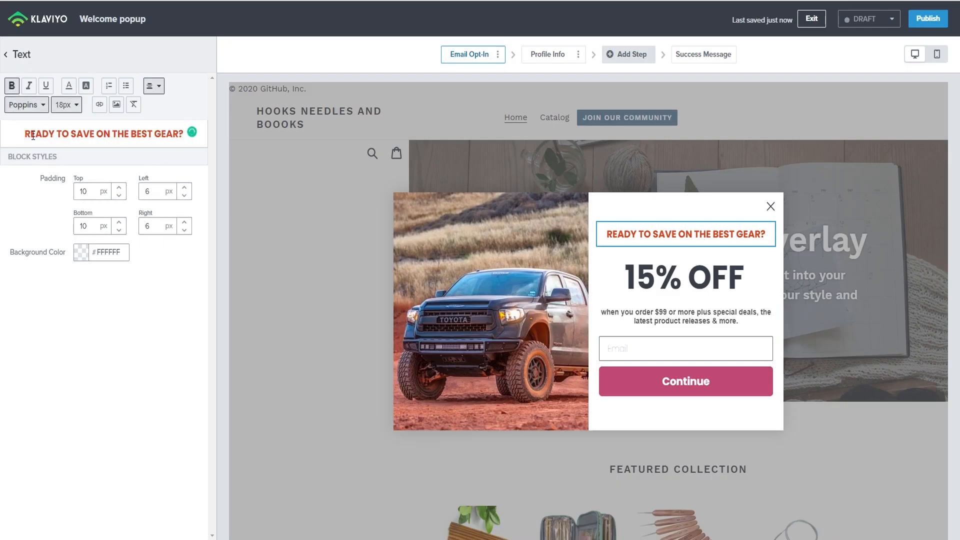
pyautogui.click(664, 317)
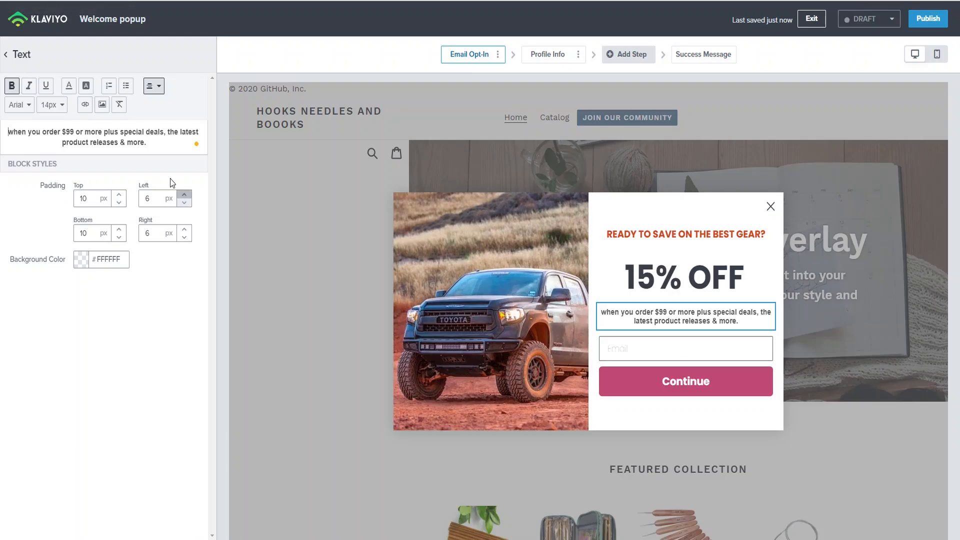
pyautogui.click(162, 148)
pyautogui.moveTo(162, 148); pyautogui.dragTo(11, 116)
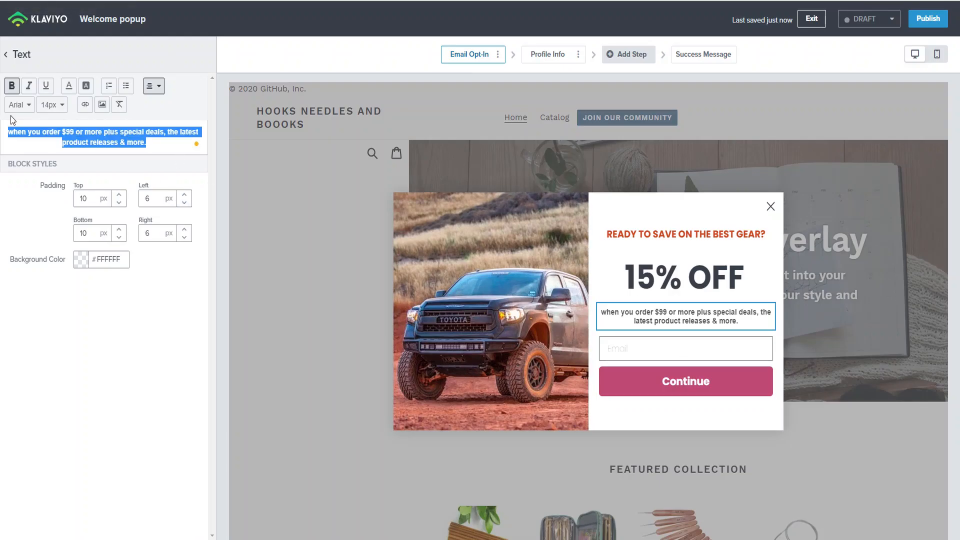
pyautogui.click(51, 104)
pyautogui.click(50, 201)
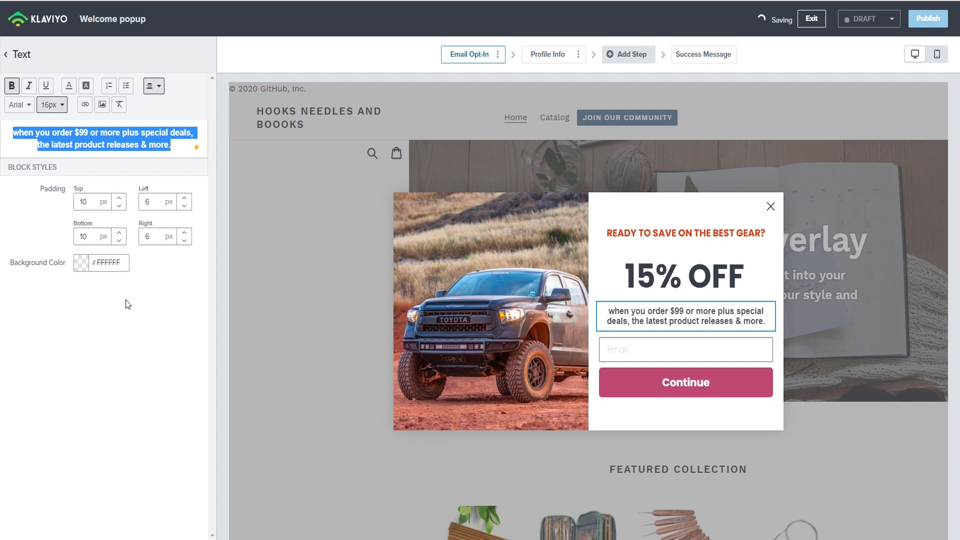
# Step: Change the email input's placeholder text to "Enter your email here..."
pyautogui.click(666, 351)
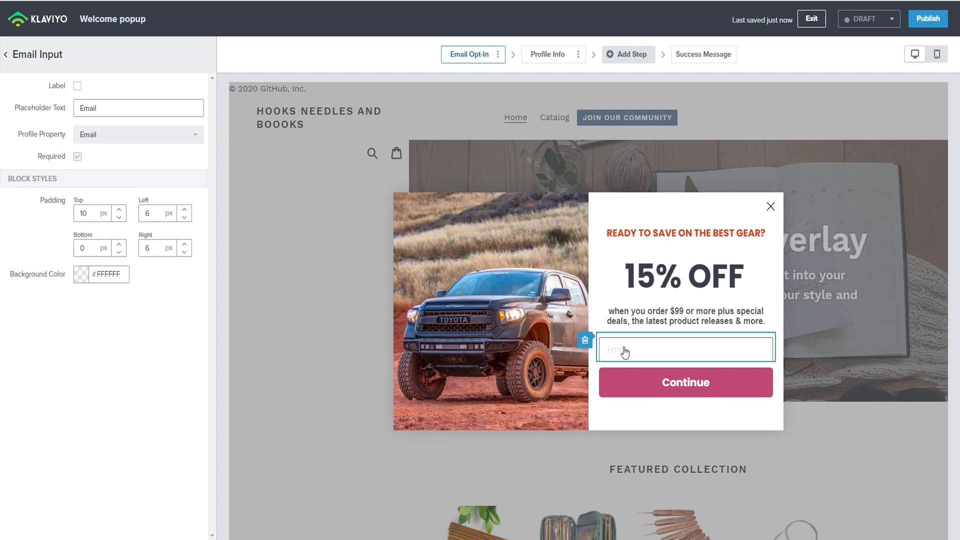
pyautogui.click(82, 109)
pyautogui.write('eNTE')
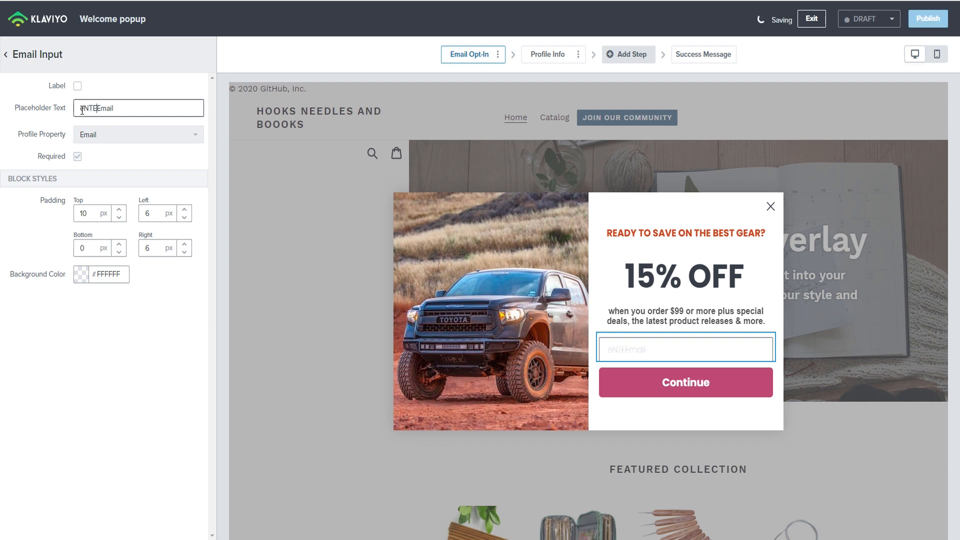
pyautogui.press('BackSpace')
pyautogui.press('BackSpace')
pyautogui.press('BackSpace')
pyautogui.write('Enter')
pyautogui.write(' you')
pyautogui.write('r email')
pyautogui.write(' here')
pyautogui.write('e')
pyautogui.click(130, 108)
pyautogui.click(138, 108)
pyautogui.write('h')
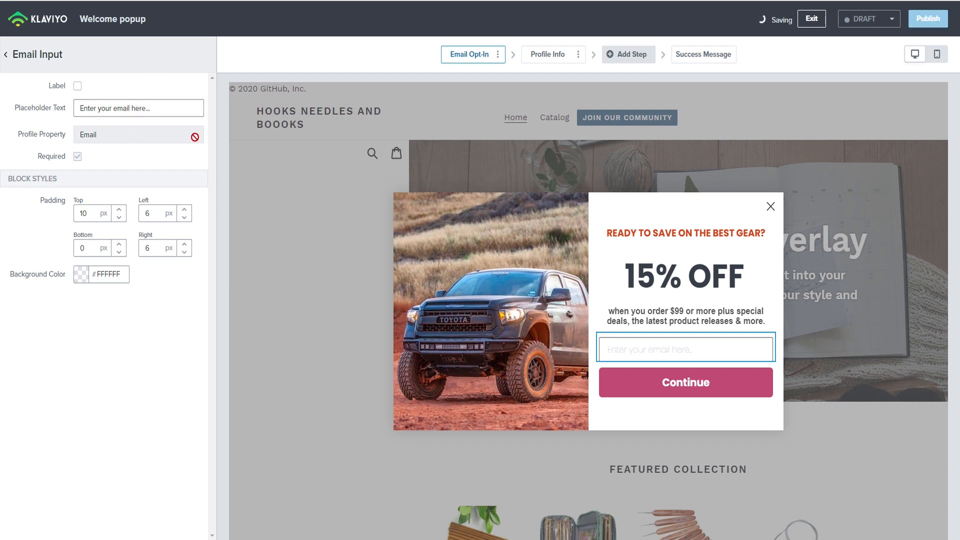
# Step: Try a label and a #D3D3D3 background on the email input, remove the label and set the background back to #FFFFFF
pyautogui.click(78, 86)
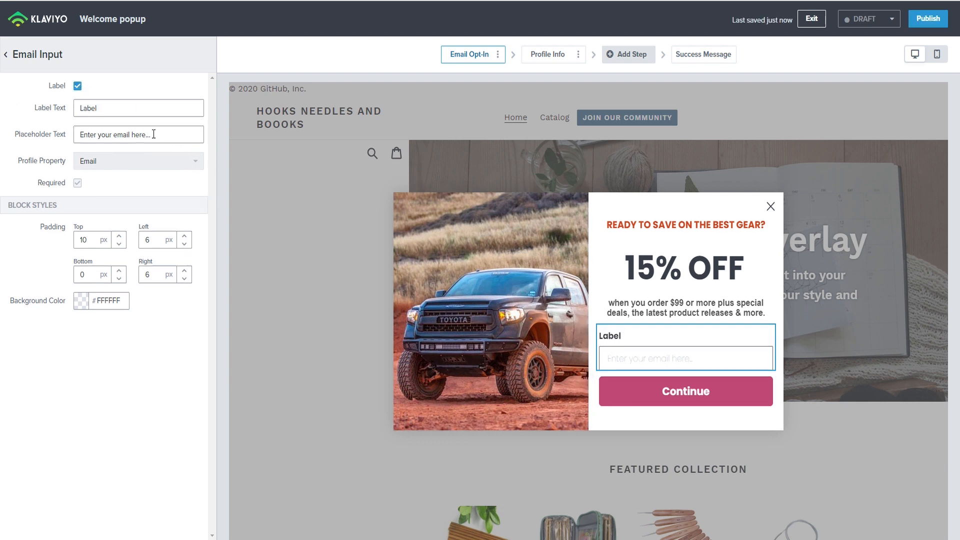
pyautogui.click(78, 86)
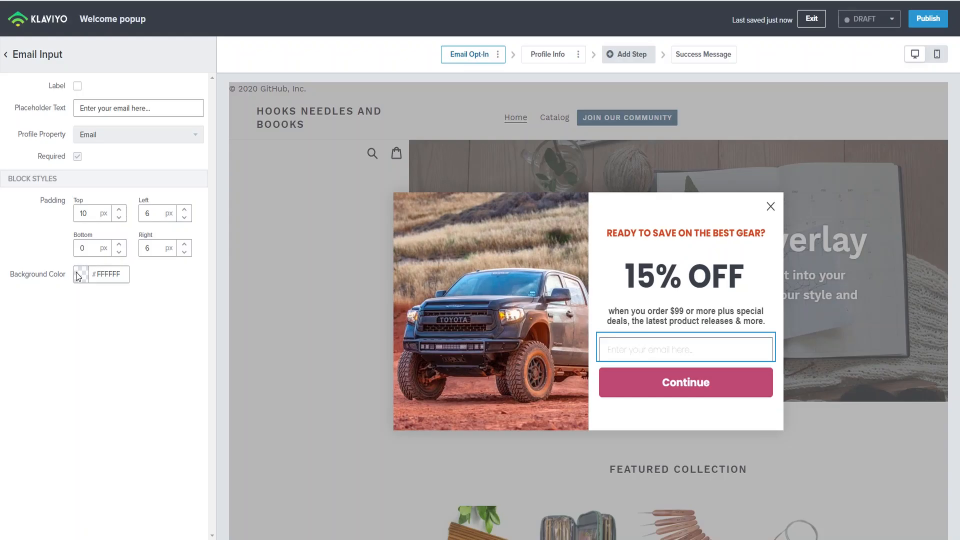
pyautogui.click(81, 274)
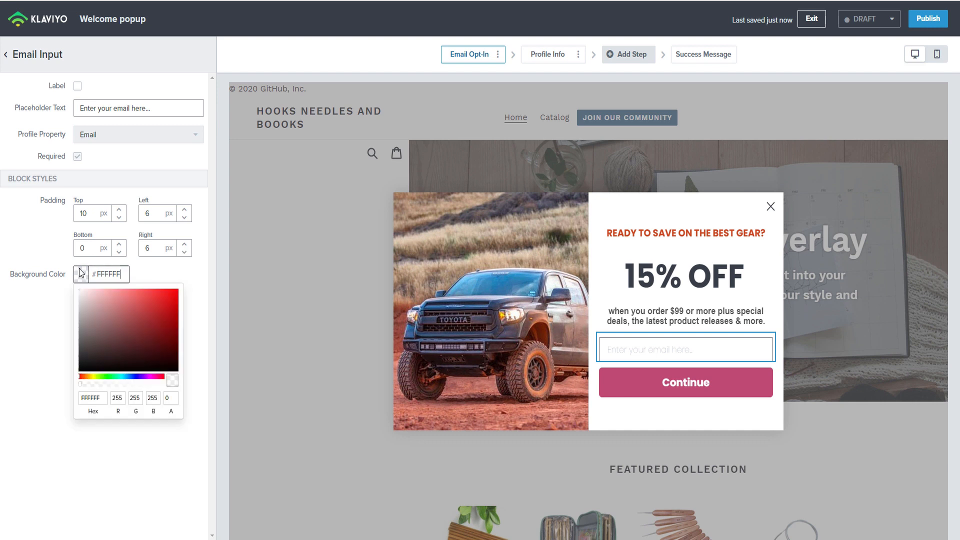
pyautogui.moveTo(97, 333); pyautogui.dragTo(71, 304)
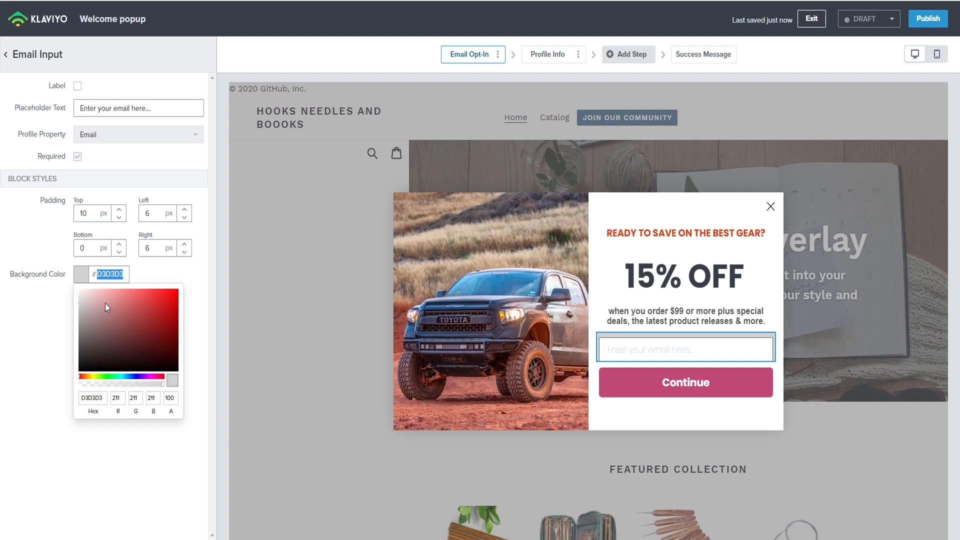
pyautogui.write('FFFFFF')
pyautogui.click(60, 326)
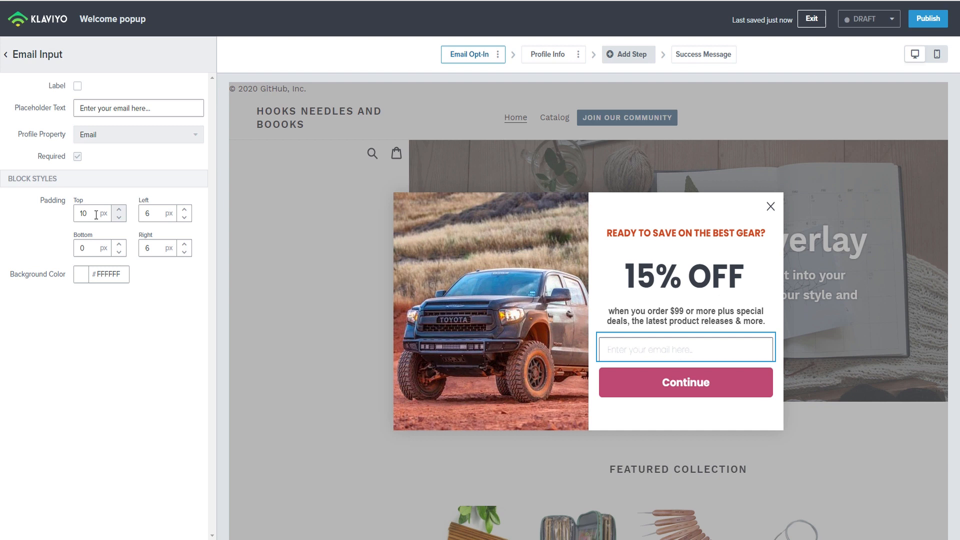
pyautogui.click(6, 56)
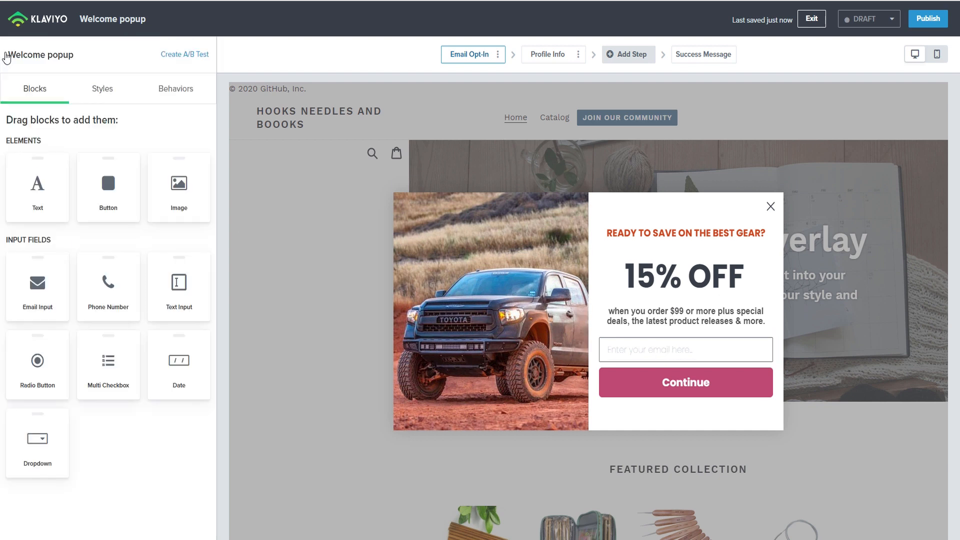
# Step: Set the font weight of the form's input field text to Medium
pyautogui.click(116, 97)
pyautogui.scroll(-7, 102, 346)
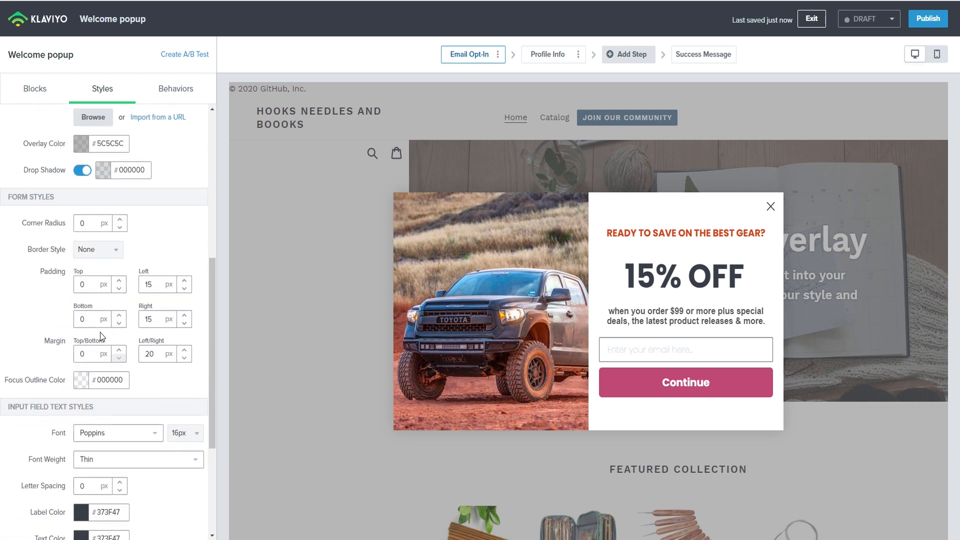
pyautogui.scroll(-3, 100, 336)
pyautogui.scroll(1, 100, 330)
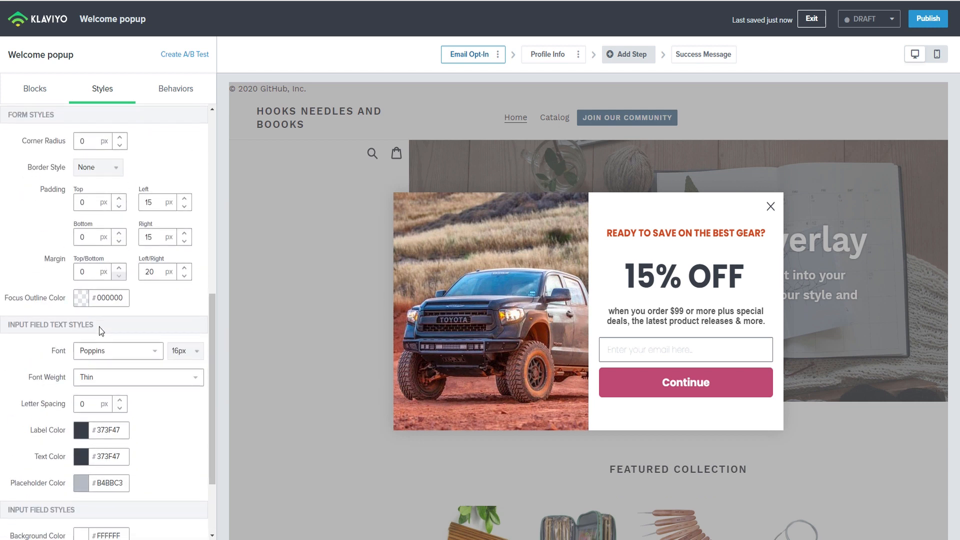
pyautogui.scroll(-2, 99, 300)
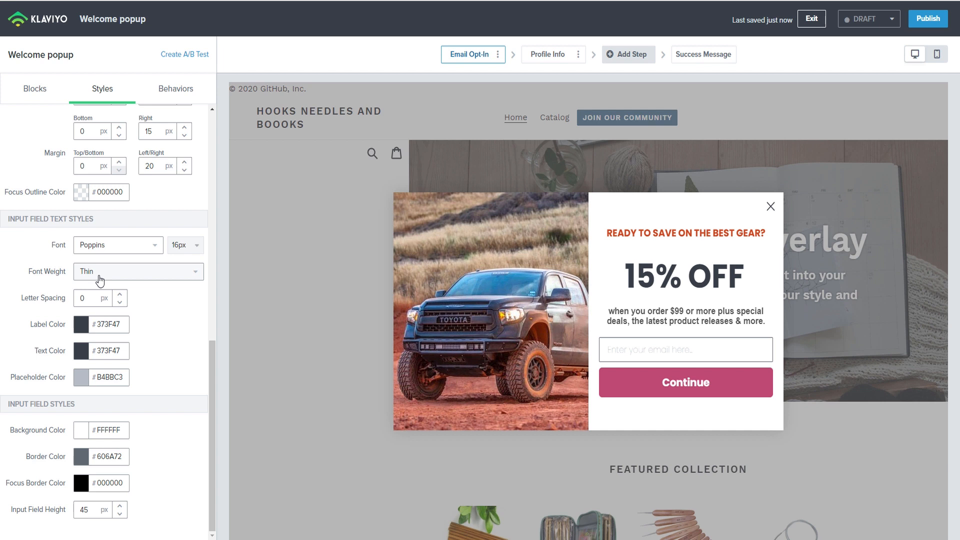
pyautogui.click(196, 272)
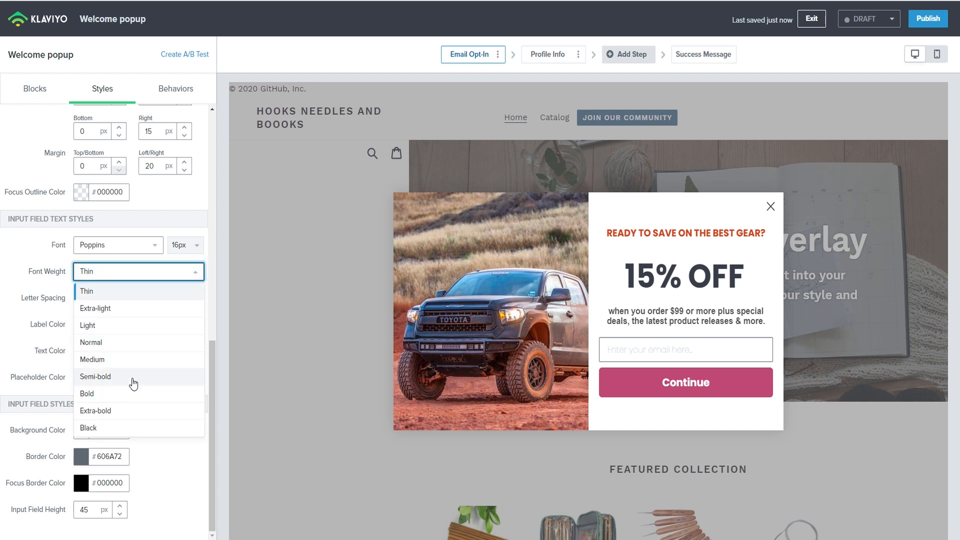
pyautogui.click(132, 380)
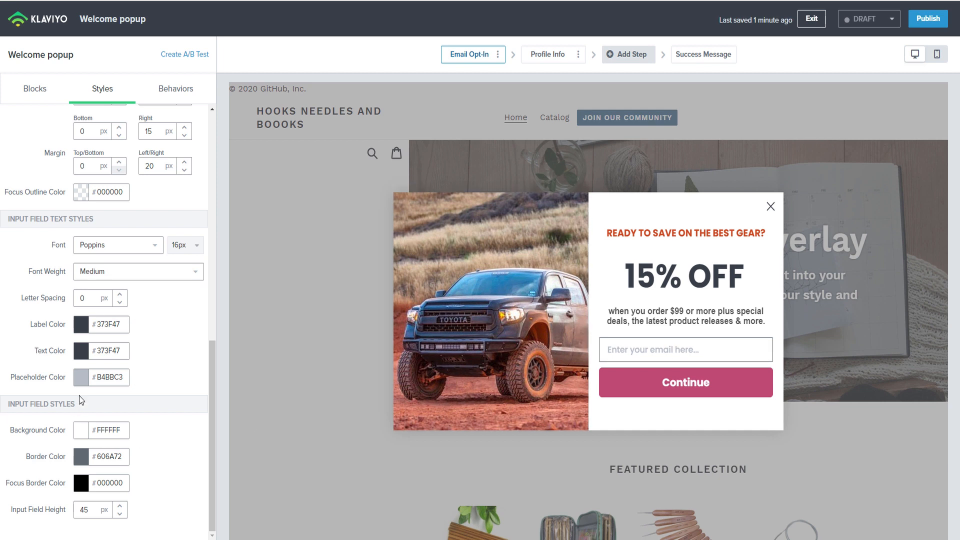
# Step: Set the input fields' background color to light gray #EFEFEF
pyautogui.click(86, 432)
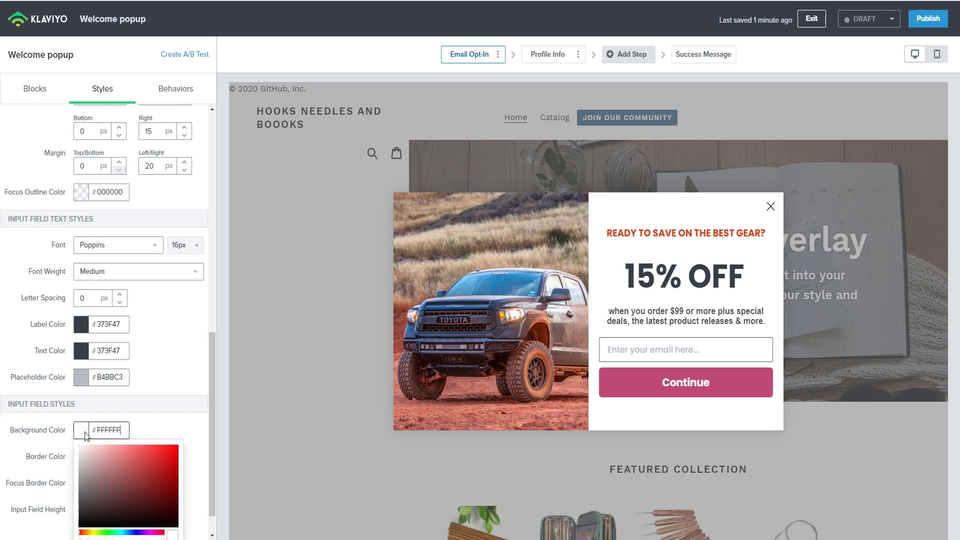
pyautogui.click(91, 455)
pyautogui.moveTo(73, 459); pyautogui.dragTo(70, 451)
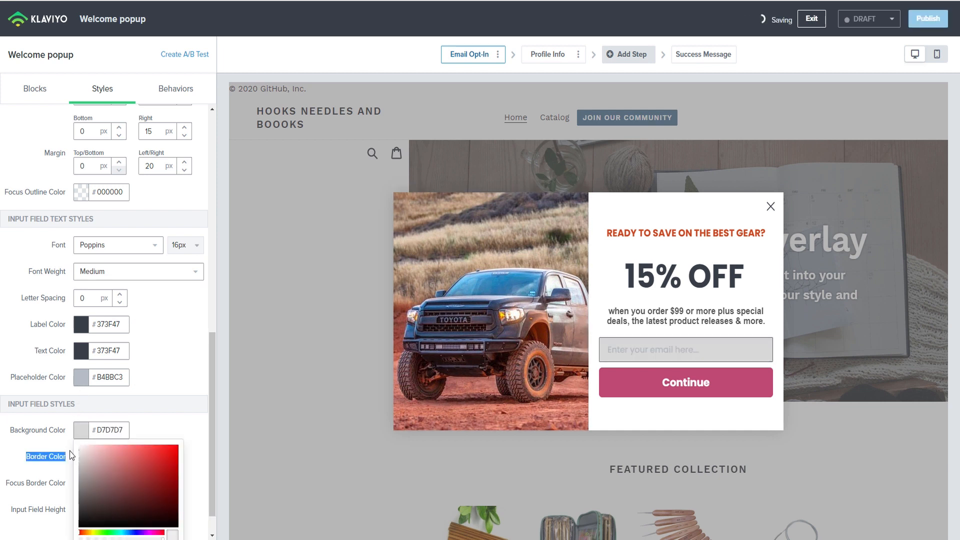
pyautogui.click(161, 434)
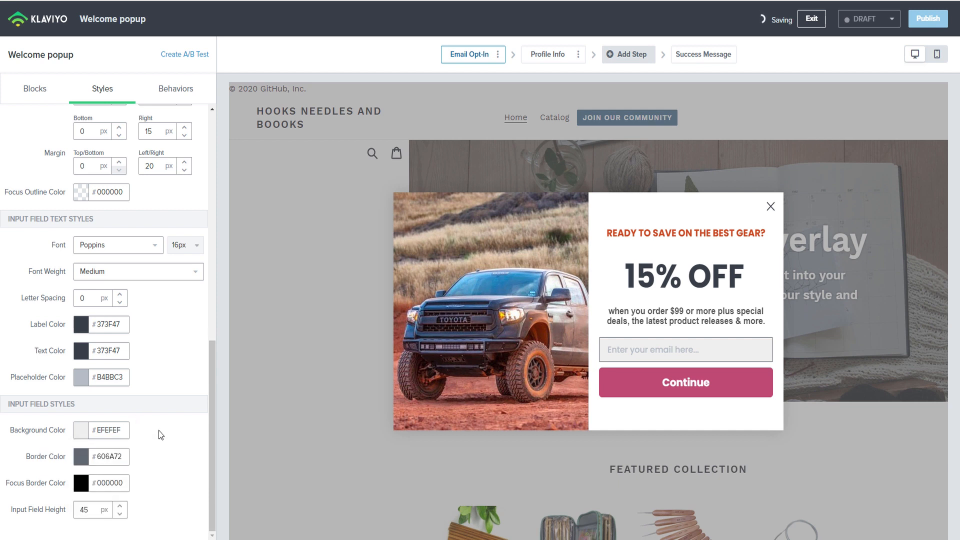
# Step: Set the input fields' border color to #FFFFFF
pyautogui.click(81, 457)
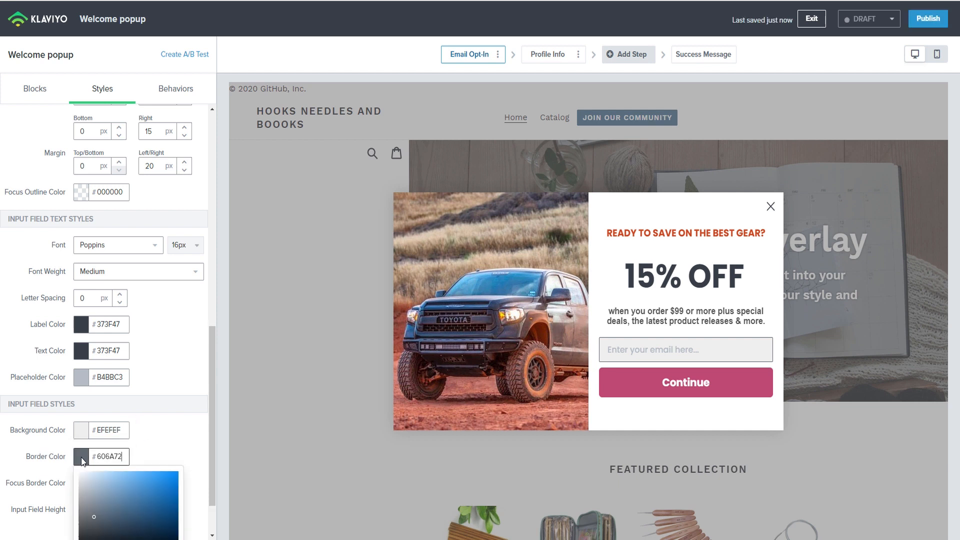
pyautogui.moveTo(65, 458); pyautogui.dragTo(66, 455)
pyautogui.click(150, 434)
pyautogui.click(212, 413)
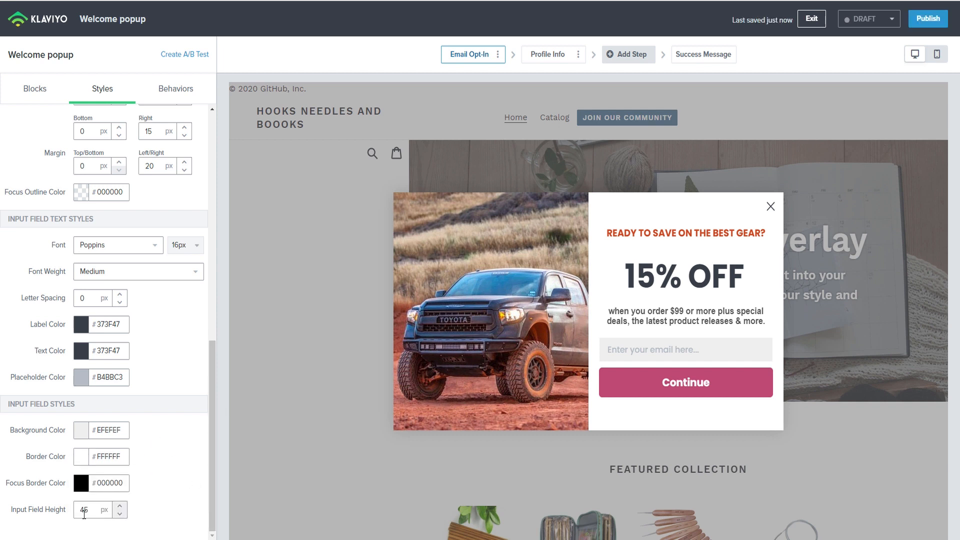
# Step: Try an input field height of 60 px, then set it to 50 px
pyautogui.moveTo(91, 509); pyautogui.dragTo(35, 506)
pyautogui.write('60')
pyautogui.write('50')
pyautogui.click(183, 447)
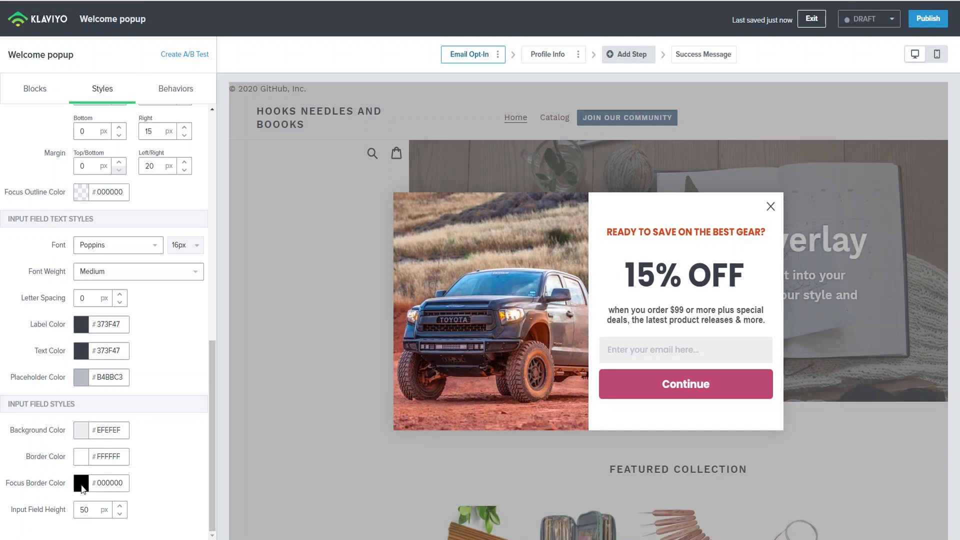
# Step: Set the input fields' border color to black #000000
pyautogui.click(83, 462)
pyautogui.moveTo(99, 489); pyautogui.dragTo(83, 538)
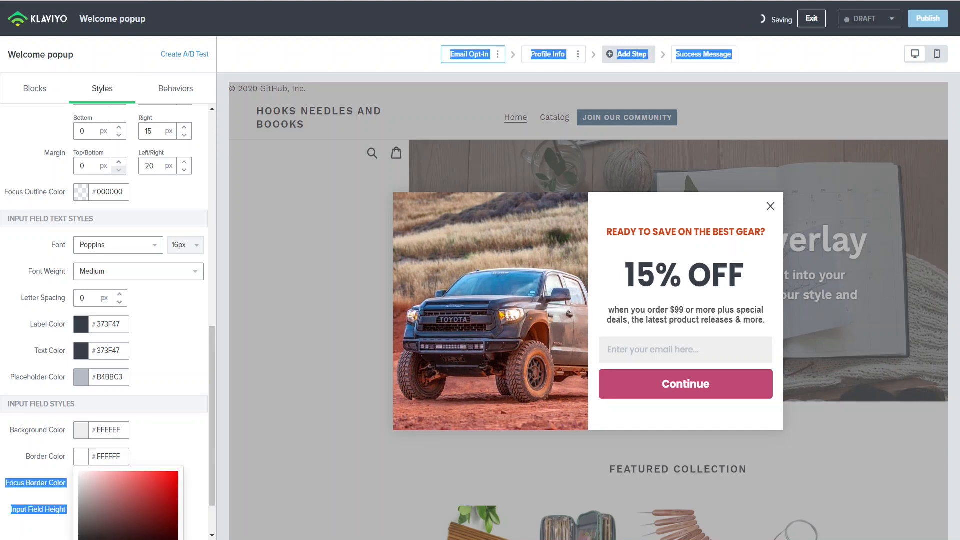
pyautogui.moveTo(214, 370); pyautogui.dragTo(221, 452)
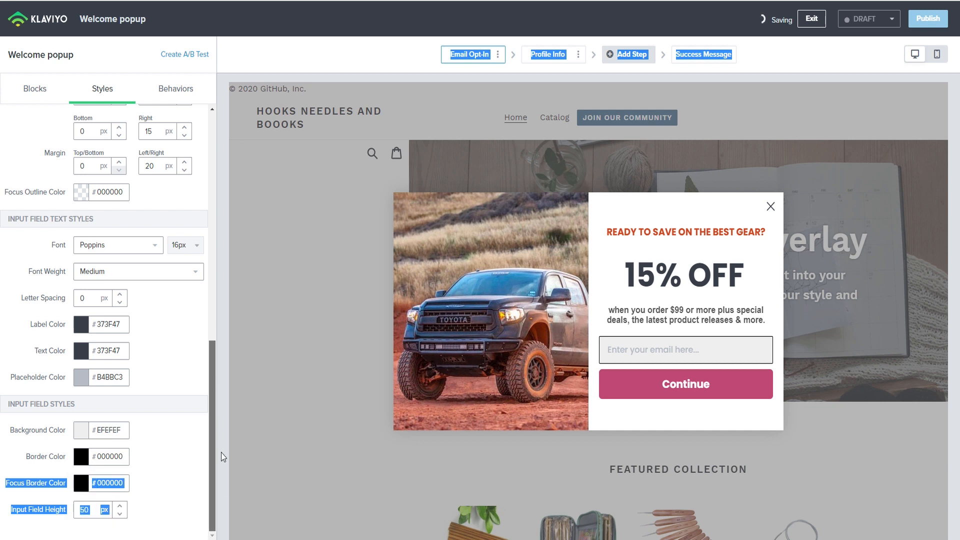
pyautogui.click(187, 446)
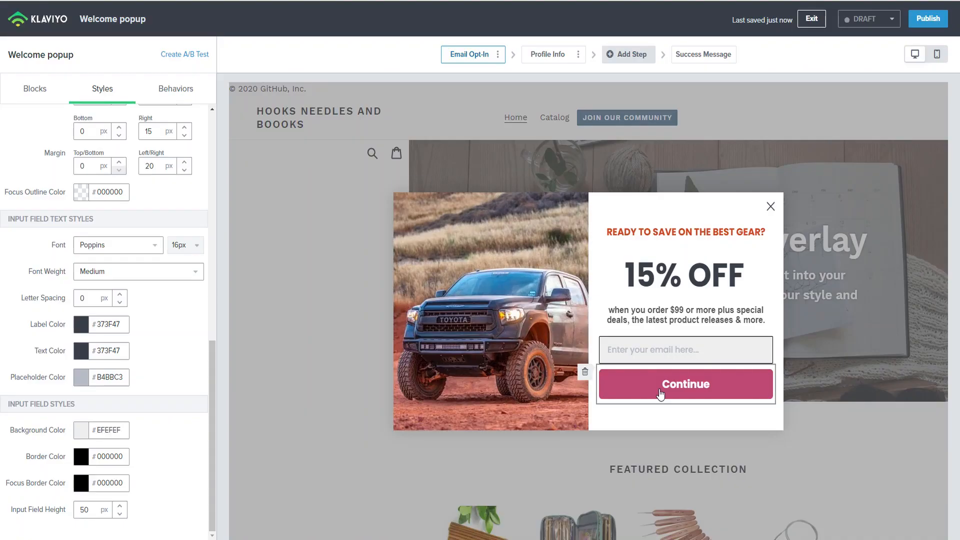
# Step: Set the Continue button's background color to red #FF0004 and its border style to None
pyautogui.click(660, 393)
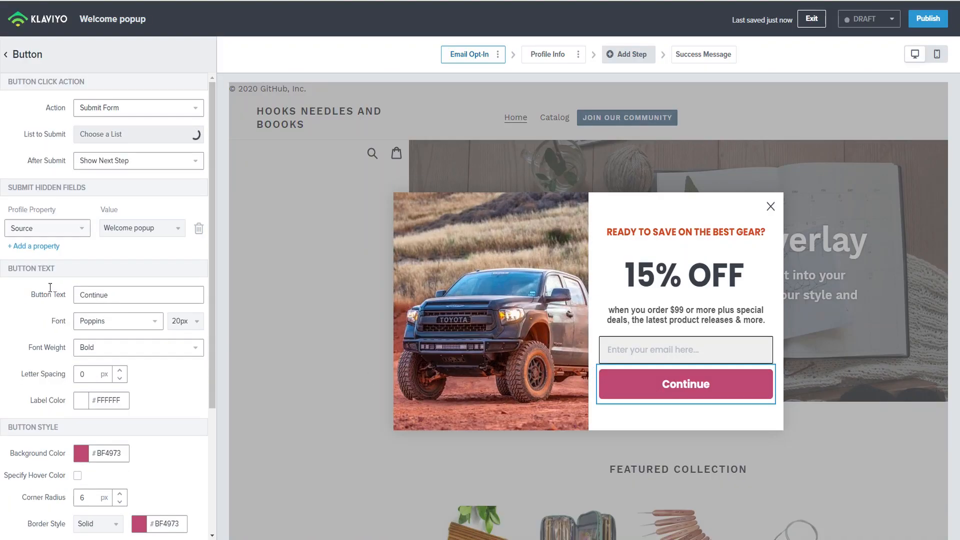
pyautogui.click(92, 460)
pyautogui.moveTo(212, 387); pyautogui.dragTo(216, 452)
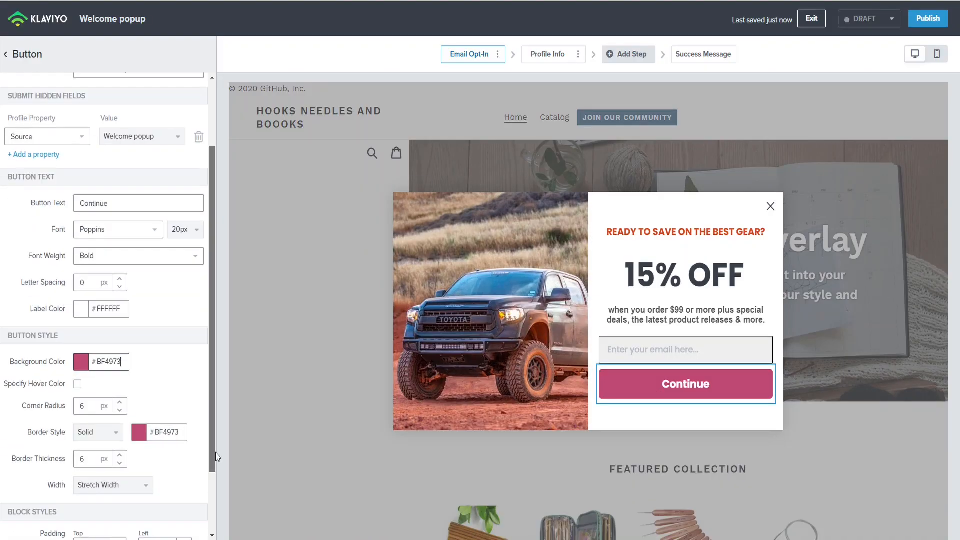
pyautogui.click(85, 362)
pyautogui.moveTo(140, 398); pyautogui.dragTo(178, 376)
pyautogui.click(191, 466)
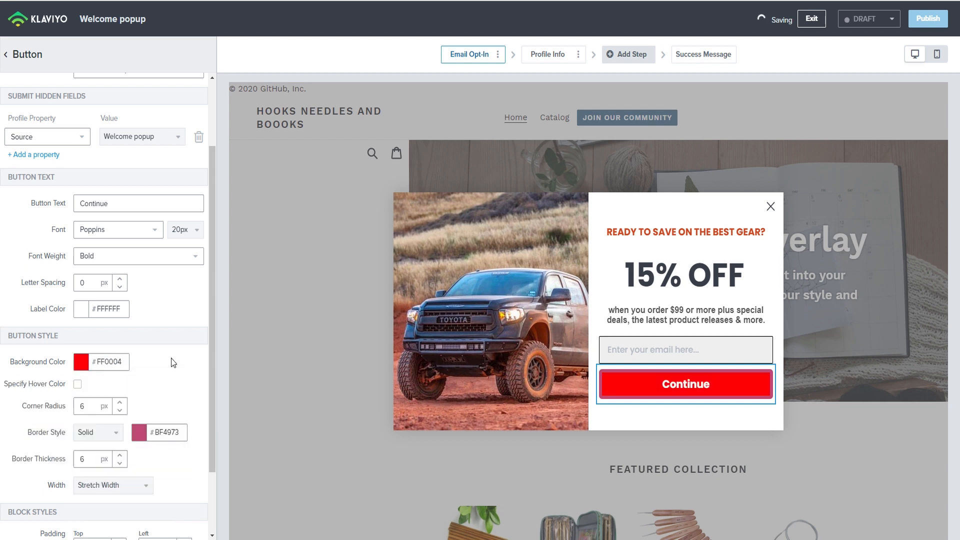
pyautogui.click(114, 433)
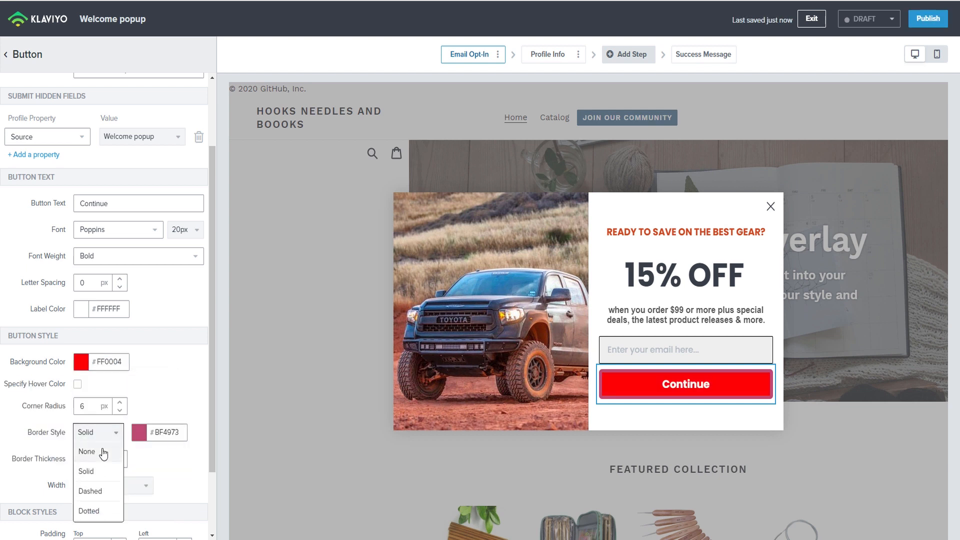
pyautogui.click(103, 453)
# Step: Change the submit button's text to "Get 15% OFF"
pyautogui.scroll(3, 90, 250)
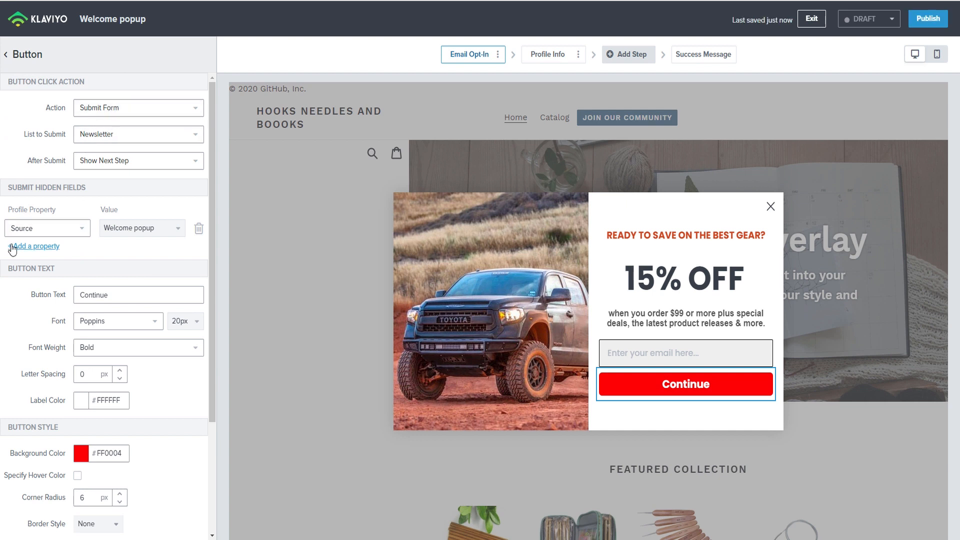
pyautogui.click(109, 294)
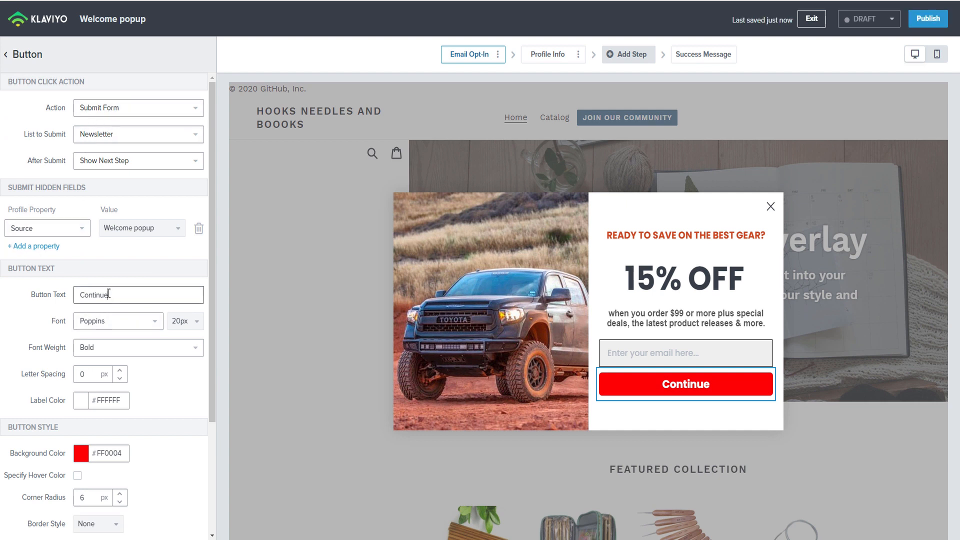
pyautogui.doubleClick(81, 289)
pyautogui.write('Get 15%OFF')
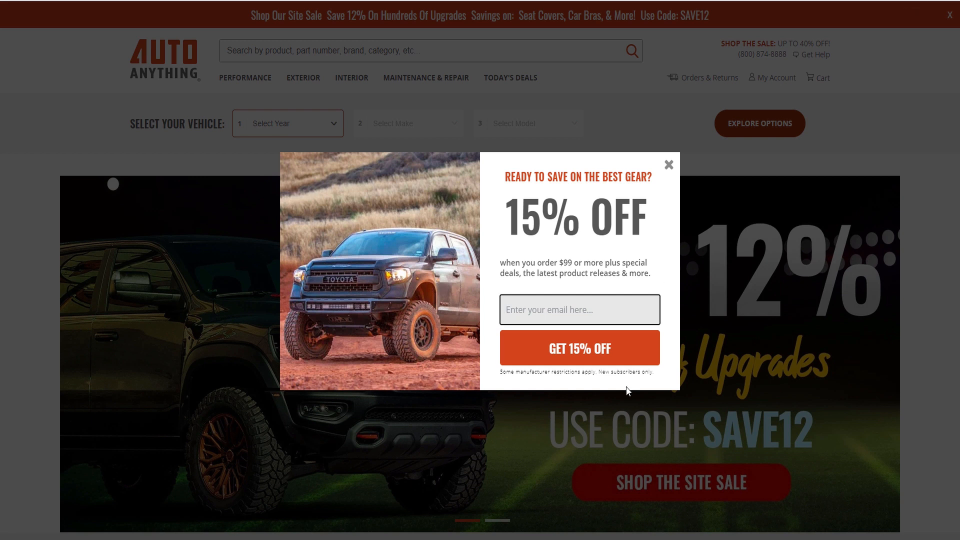
# Step: Inspect the GET 15% OFF button in the AutoAnything reference popup and apply its color #D4451D as the Klaviyo button's background
pyautogui.rightClick(641, 358)
pyautogui.click(680, 350)
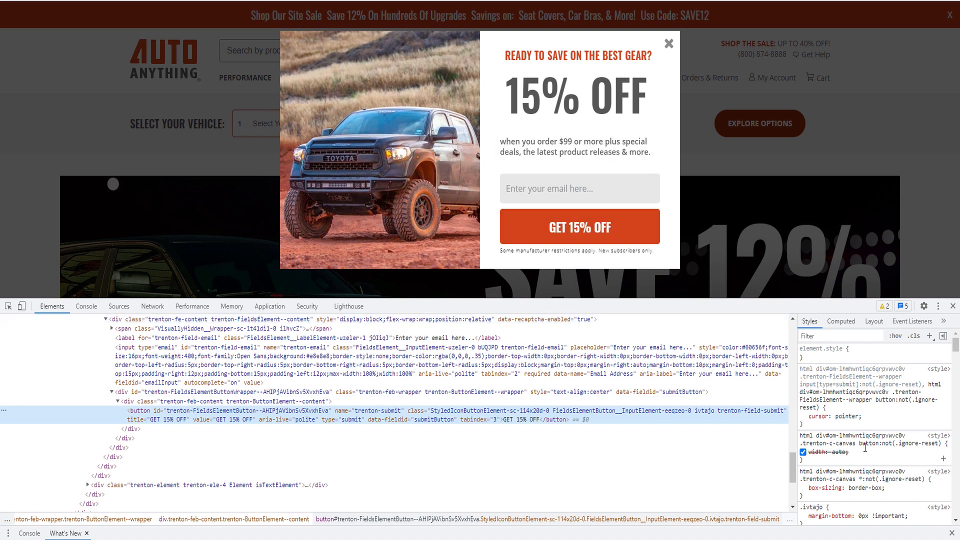
pyautogui.scroll(-2, 867, 447)
pyautogui.click(855, 434)
pyautogui.click(888, 413)
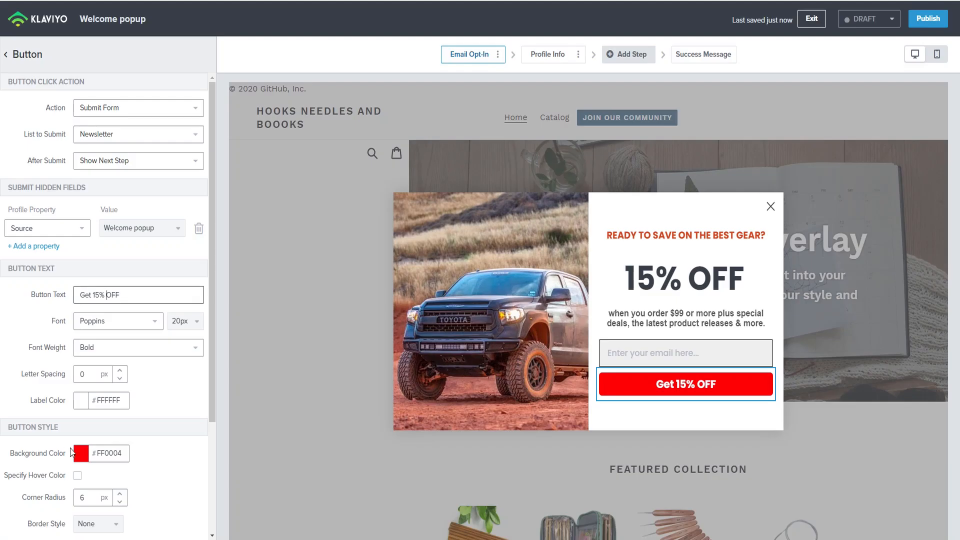
pyautogui.click(71, 453)
pyautogui.write('D4451D')
# Step: Set the Get 15% OFF button's corner radius to 4 px and its block's top padding to 20 px
pyautogui.moveTo(209, 401); pyautogui.dragTo(211, 512)
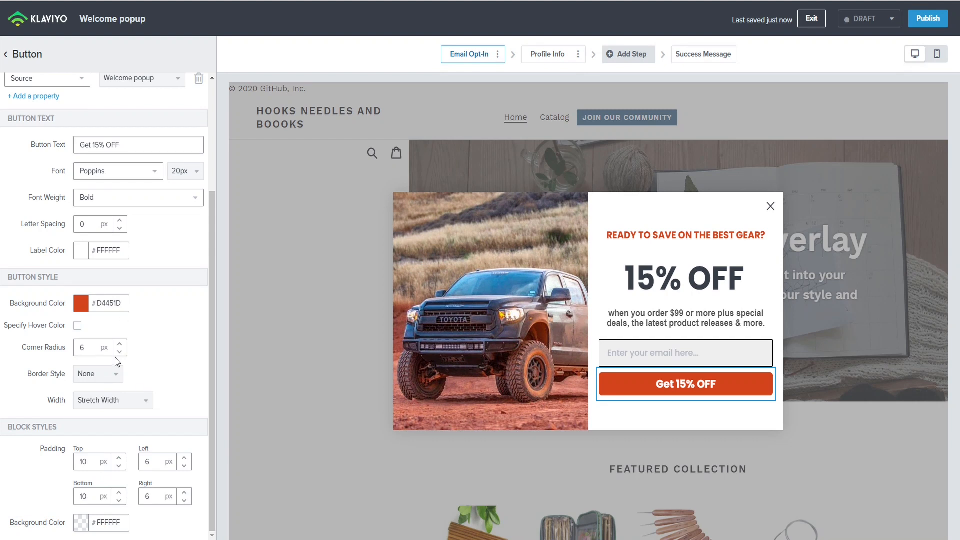
pyautogui.click(120, 352)
pyautogui.click(120, 351)
pyautogui.click(88, 460)
pyautogui.write('20')
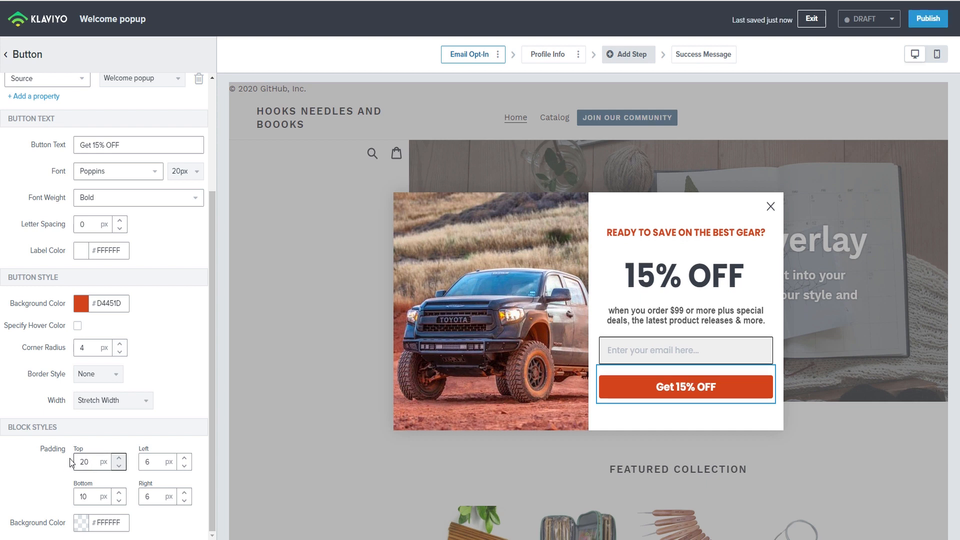
pyautogui.click(217, 304)
pyautogui.doubleClick(217, 304)
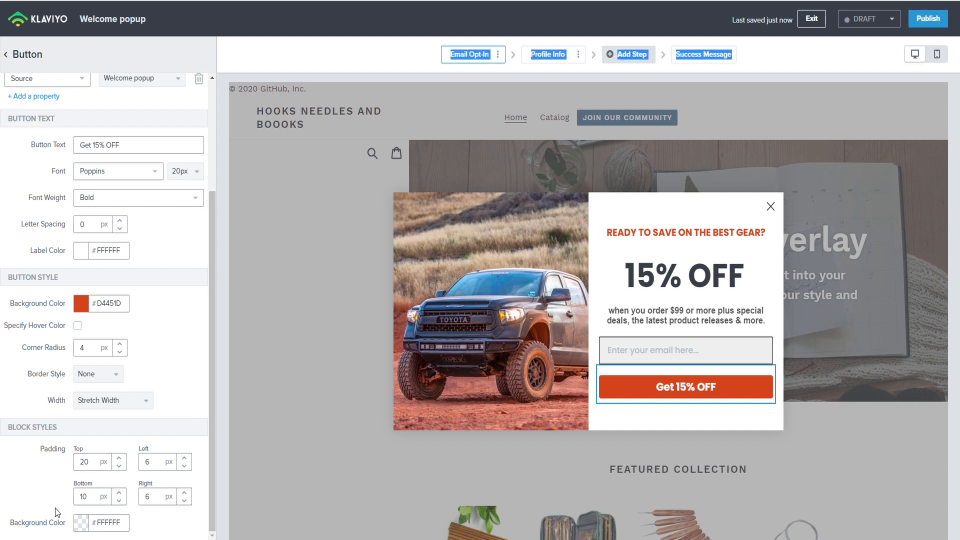
# Step: Review the Get 15% OFF button's settings and the form-wide styles
pyautogui.scroll(3, 105, 297)
pyautogui.scroll(-2, 106, 297)
pyautogui.click(6, 54)
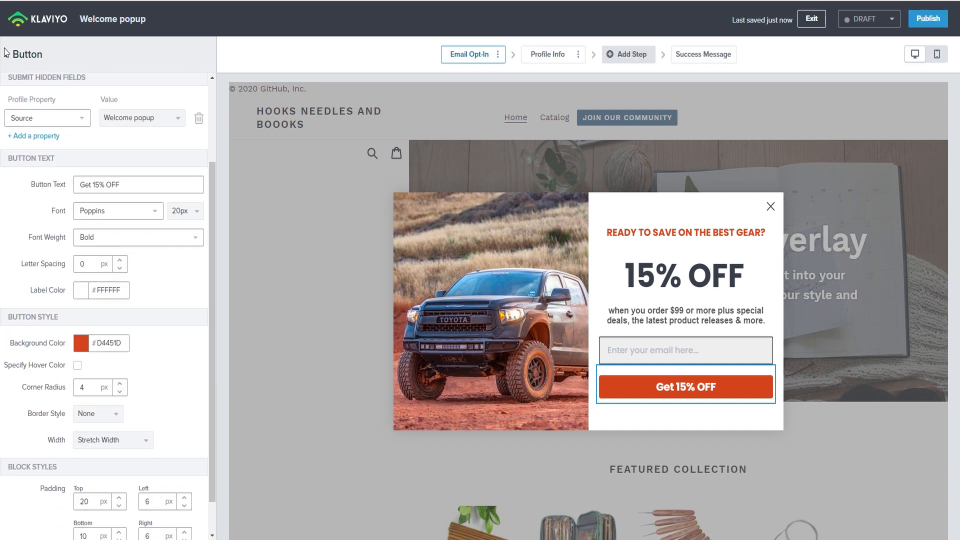
pyautogui.scroll(1, 128, 392)
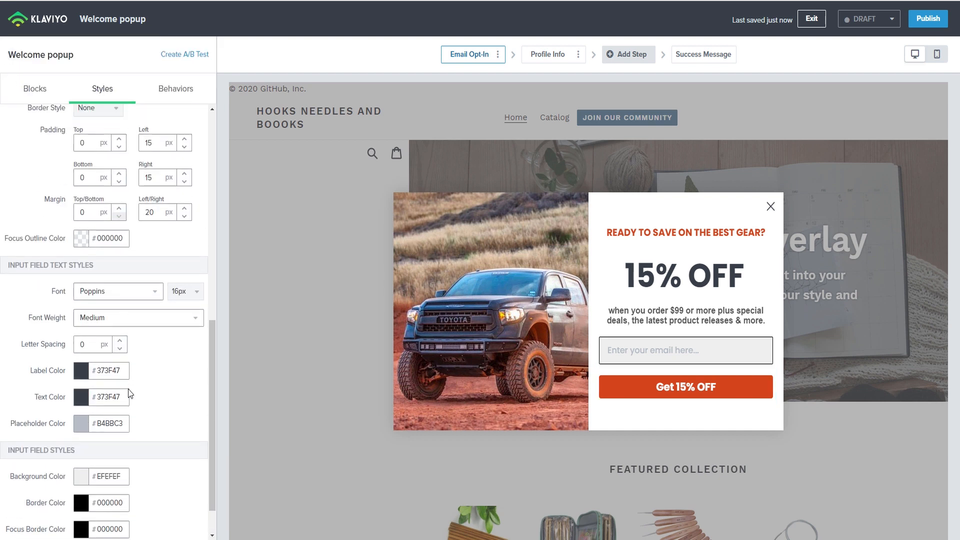
pyautogui.scroll(2, 129, 393)
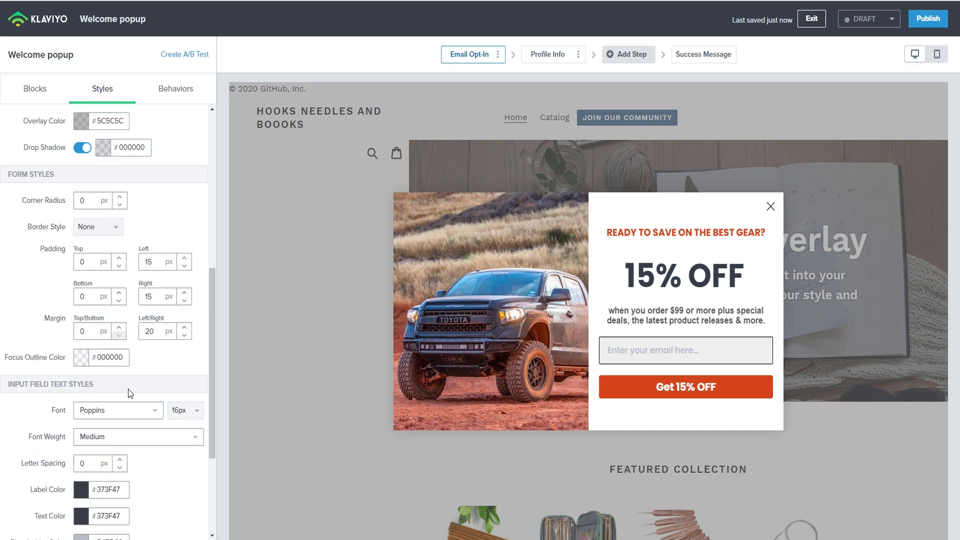
pyautogui.scroll(5, 128, 392)
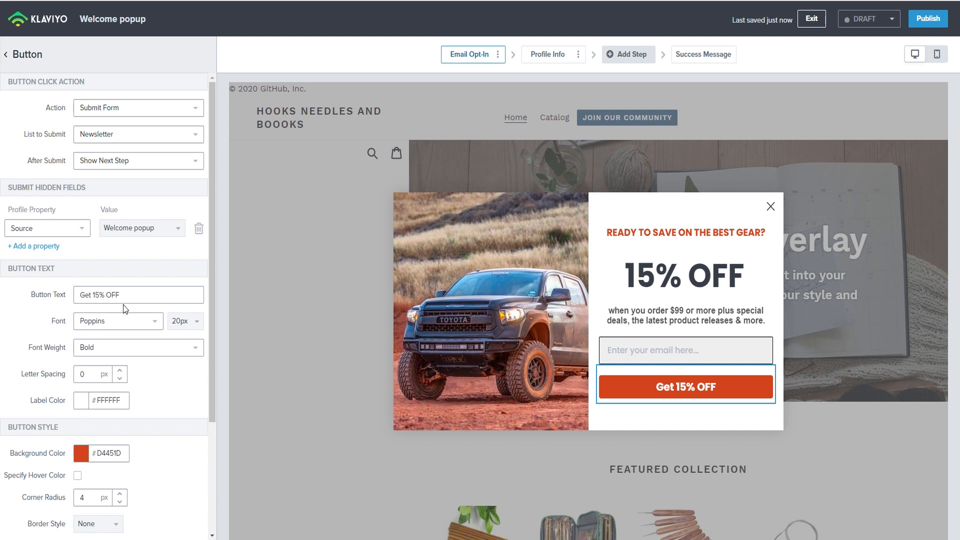
pyautogui.scroll(-1, 123, 305)
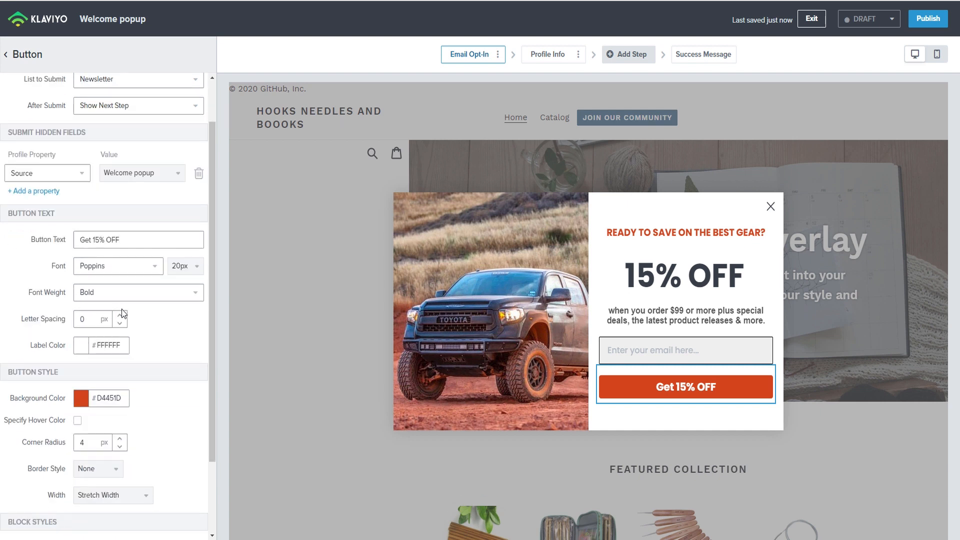
pyautogui.scroll(-2, 122, 313)
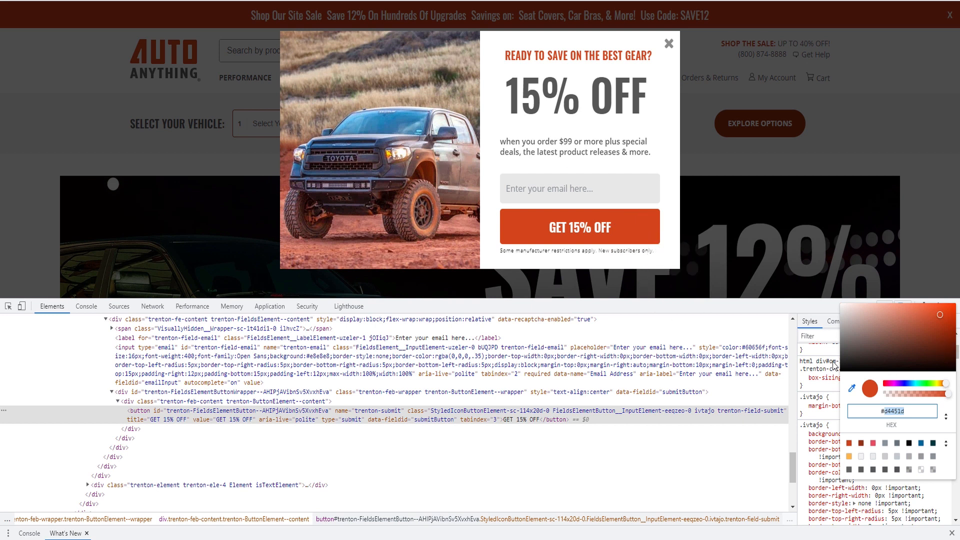
# Step: Copy the "Some manufacturer restrictions apply. New subscribers only." line from the AutoAnything reference popup
pyautogui.press('Escape')
pyautogui.press('Escape')
pyautogui.moveTo(659, 251); pyautogui.dragTo(494, 251)
pyautogui.hotkey('ctrl', 'c')
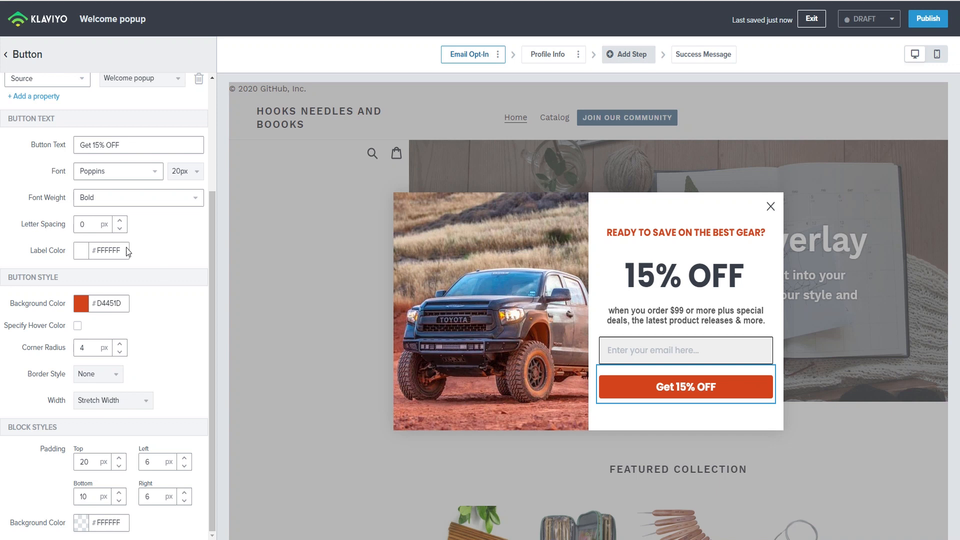
# Step: Add a text block below the Get 15% OFF button in Klaviyo and replace its content with the copied restrictions line
pyautogui.click(6, 54)
pyautogui.click(36, 88)
pyautogui.moveTo(34, 188); pyautogui.dragTo(684, 403)
pyautogui.tripleClick(138, 139)
pyautogui.hotkey('ctrl', 'v')
# Step: Set the restrictions line's font size to 10px, center it and close the text block's settings
pyautogui.click(52, 104)
pyautogui.click(50, 116)
pyautogui.click(154, 85)
pyautogui.click(150, 107)
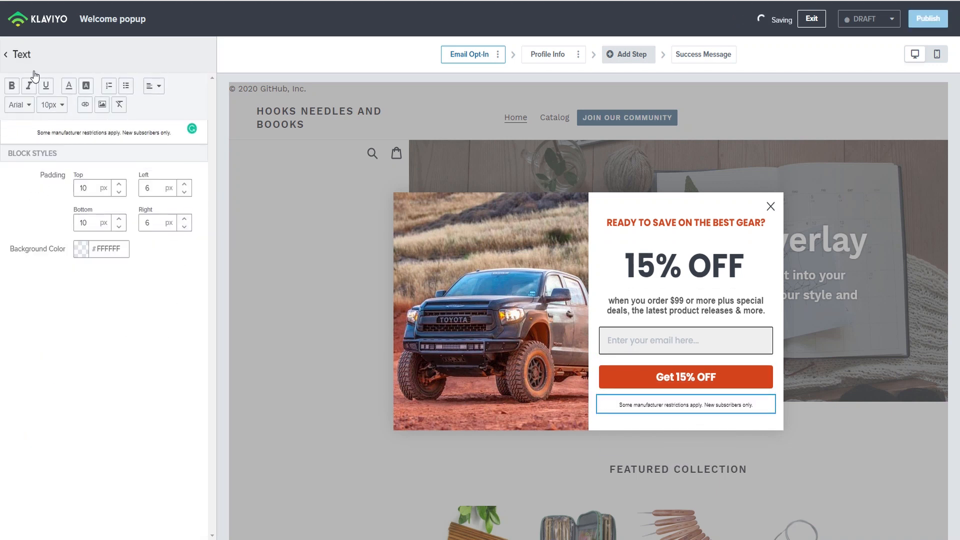
pyautogui.click(7, 55)
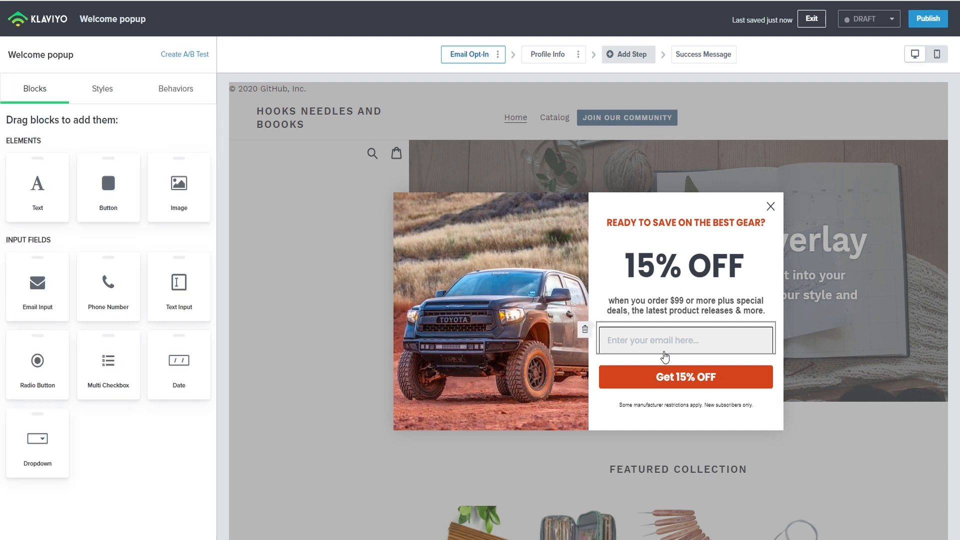
# Step: Review the Get 15% OFF button's text, style, width and padding settings
pyautogui.click(678, 382)
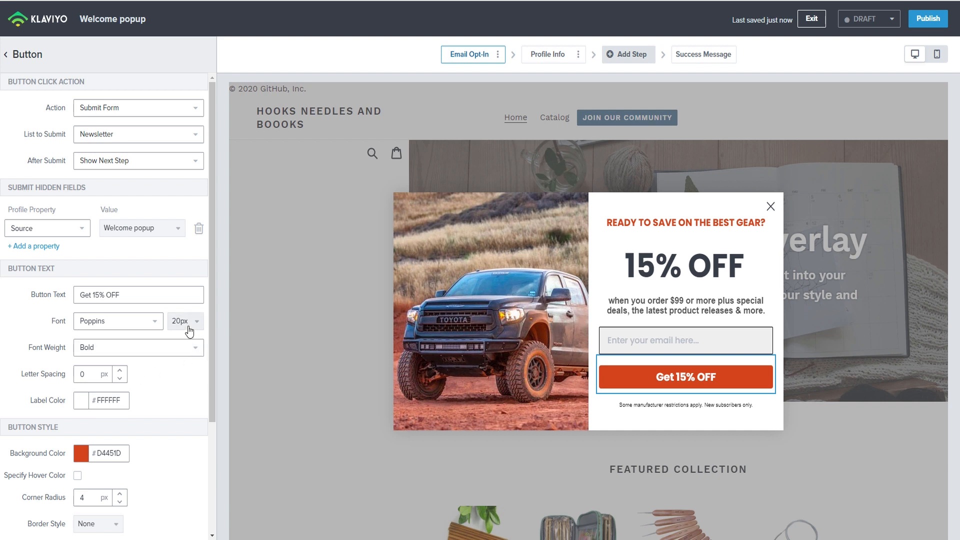
pyautogui.scroll(-2, 192, 452)
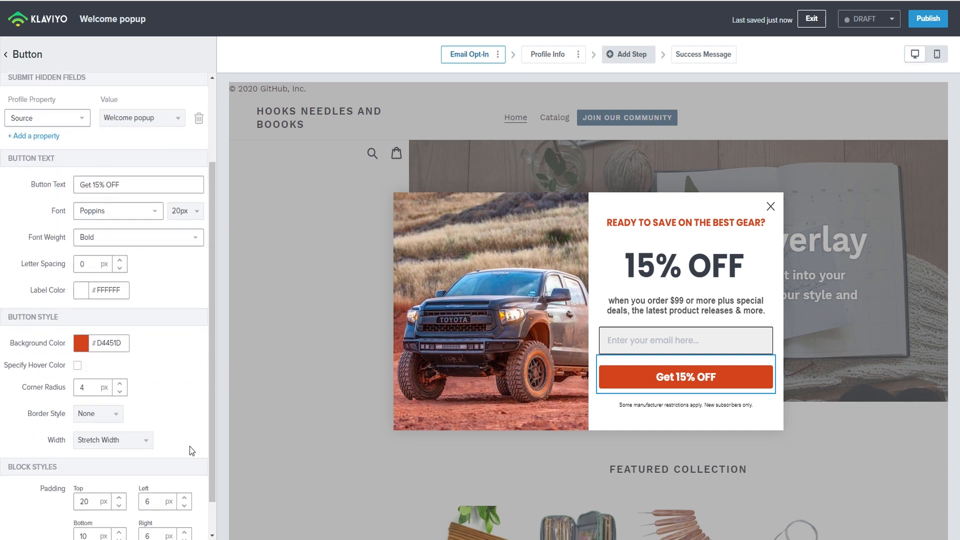
pyautogui.scroll(-1, 189, 446)
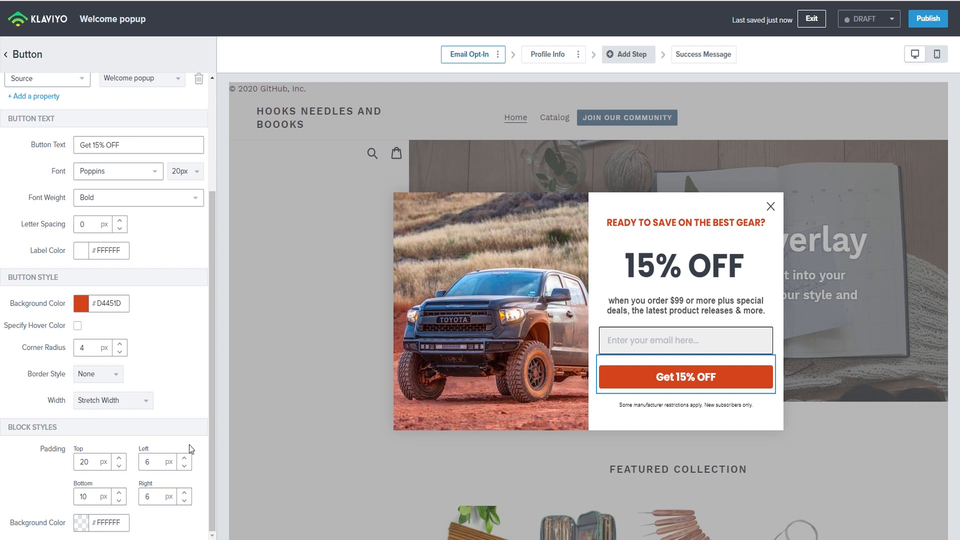
pyautogui.click(6, 54)
# Step: Look at the form's device and targeting behaviors and preview the popup on mobile
pyautogui.click(170, 90)
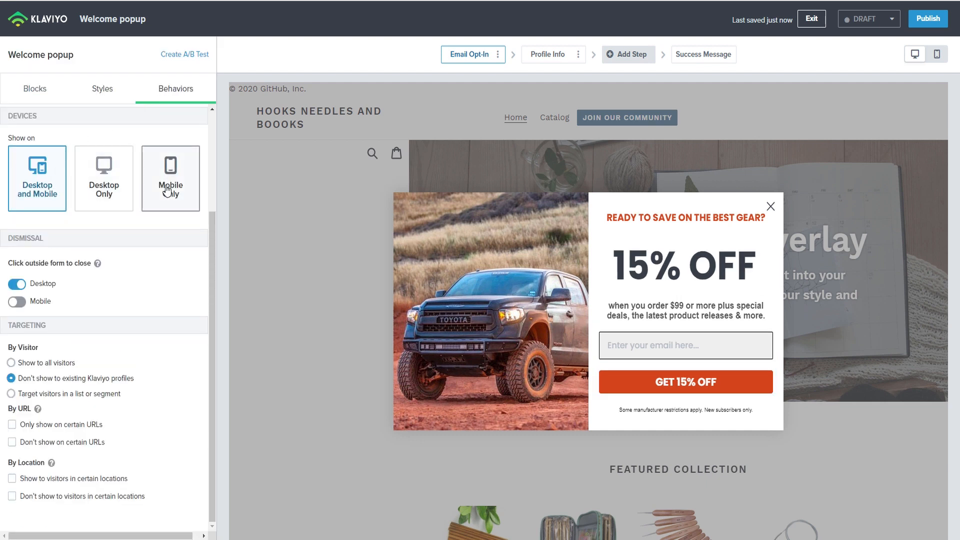
pyautogui.click(936, 54)
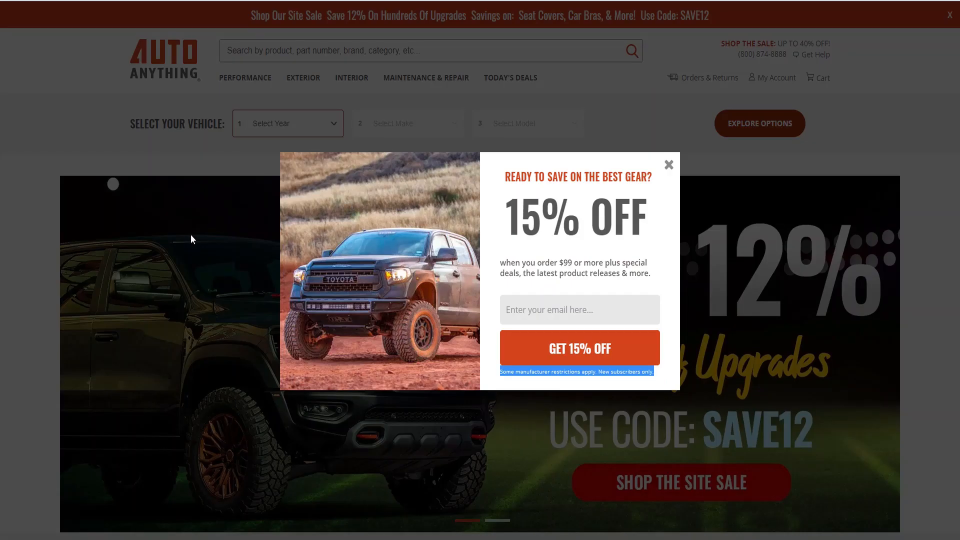
# Step: Open the browser's developer tools on the AutoAnything page, emulate a mobile device and enlarge the page area
pyautogui.rightClick(190, 235)
pyautogui.click(214, 430)
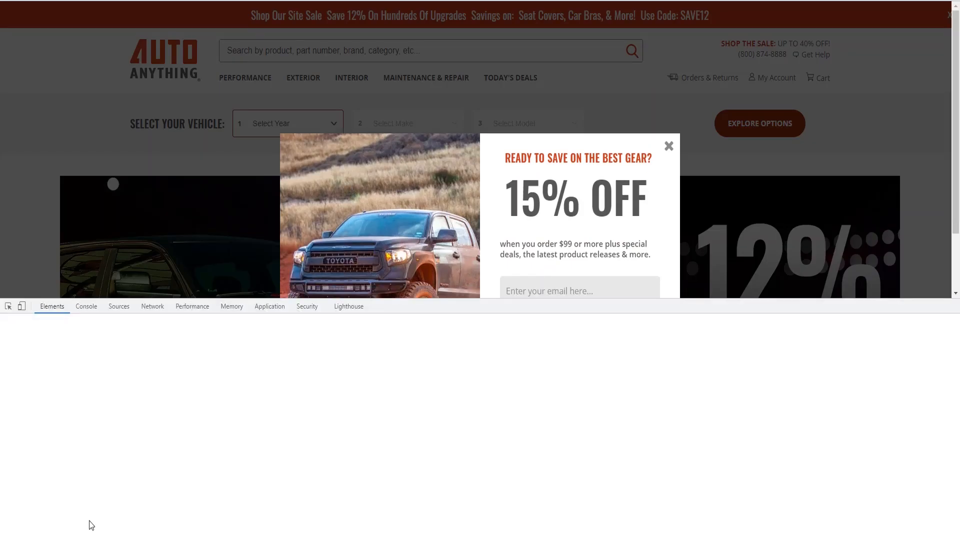
pyautogui.click(21, 307)
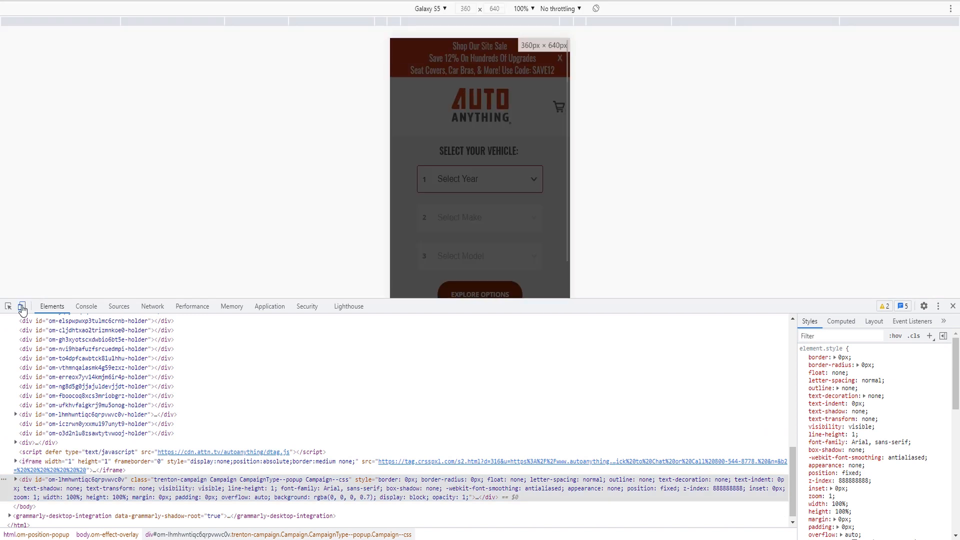
pyautogui.moveTo(802, 297); pyautogui.dragTo(802, 442)
# Step: Examine the AutoAnything reference popup's mobile layout, restore its desktop view and close the developer tools
pyautogui.scroll(-1, 462, 196)
pyautogui.scroll(-3, 462, 195)
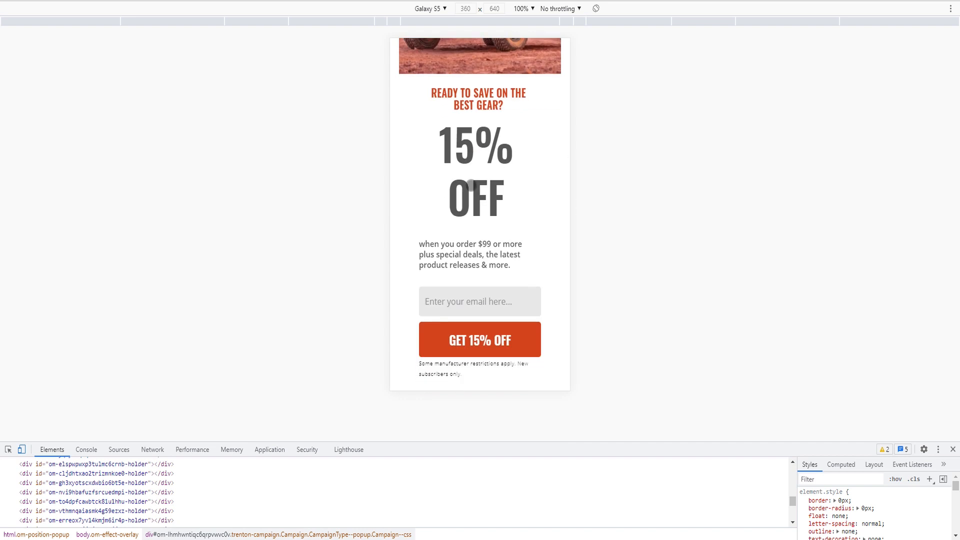
pyautogui.scroll(3, 470, 185)
pyautogui.scroll(-3, 482, 170)
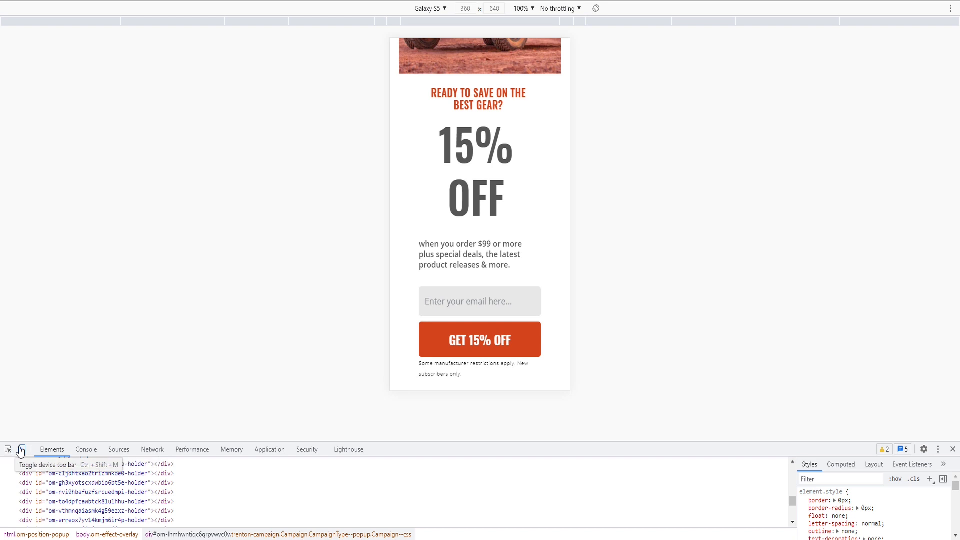
pyautogui.click(21, 450)
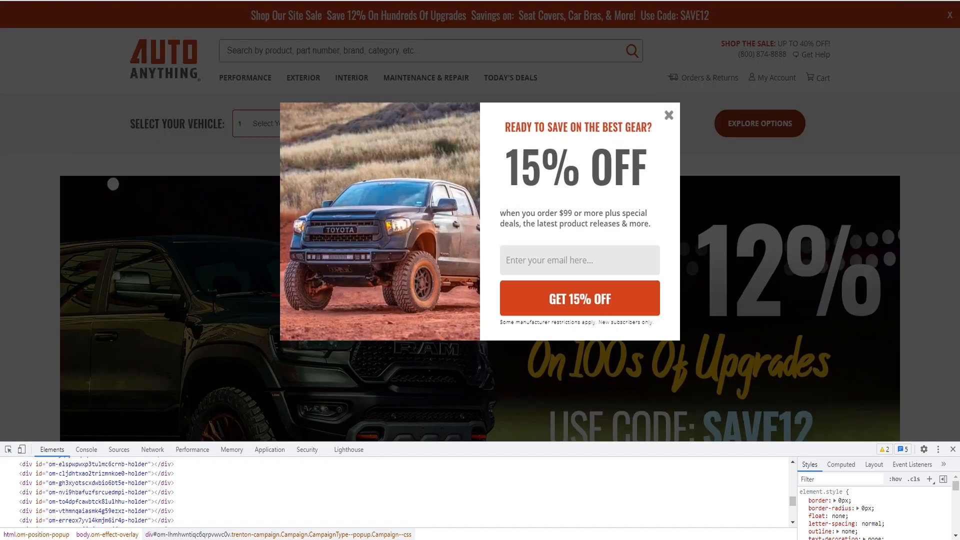
pyautogui.click(953, 449)
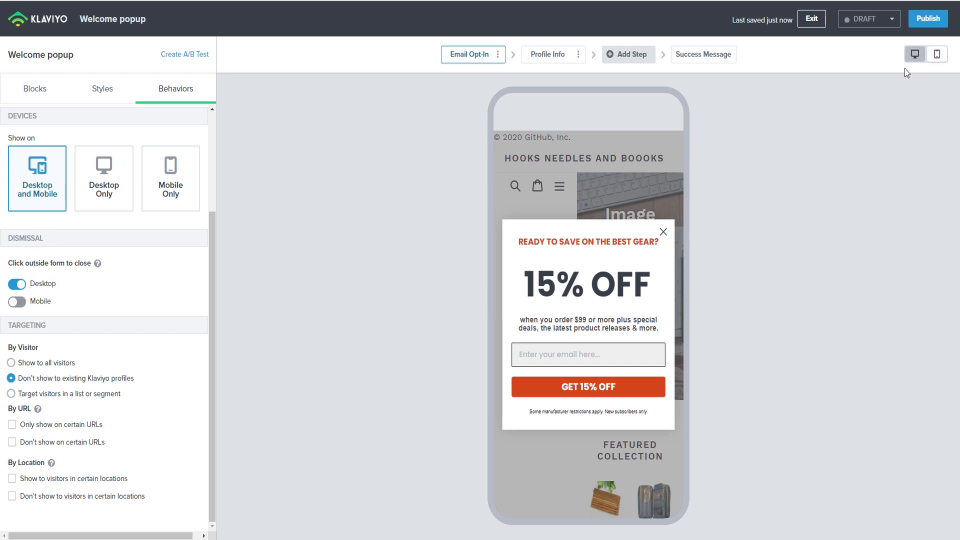
# Step: Try displaying the side image on mobile in the Klaviyo form and preview the popup on mobile
pyautogui.click(915, 54)
pyautogui.click(534, 295)
pyautogui.click(5, 59)
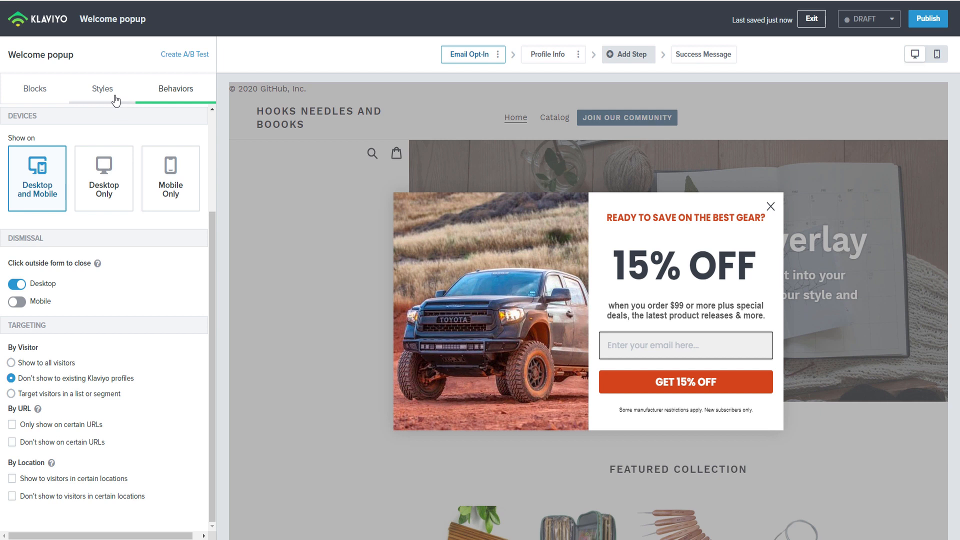
pyautogui.click(103, 88)
pyautogui.click(88, 226)
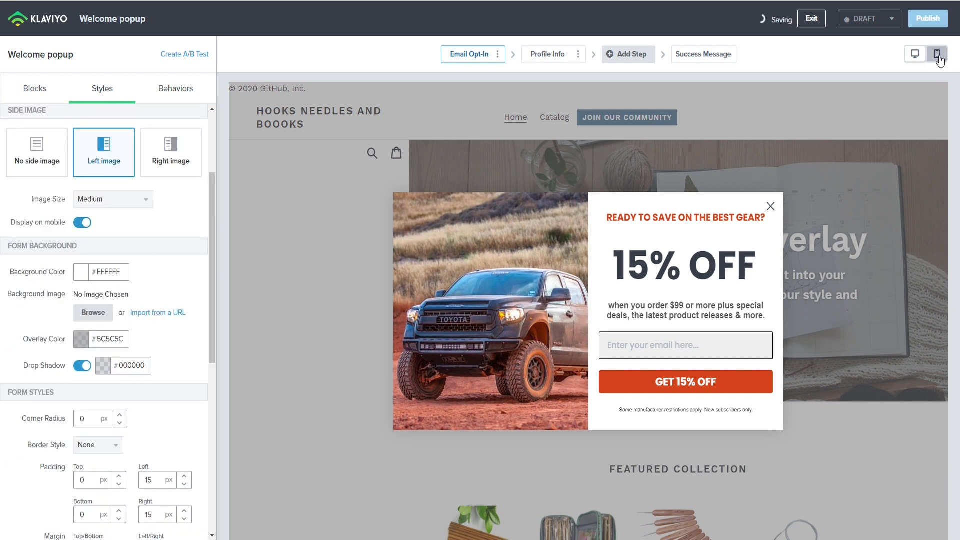
pyautogui.click(938, 56)
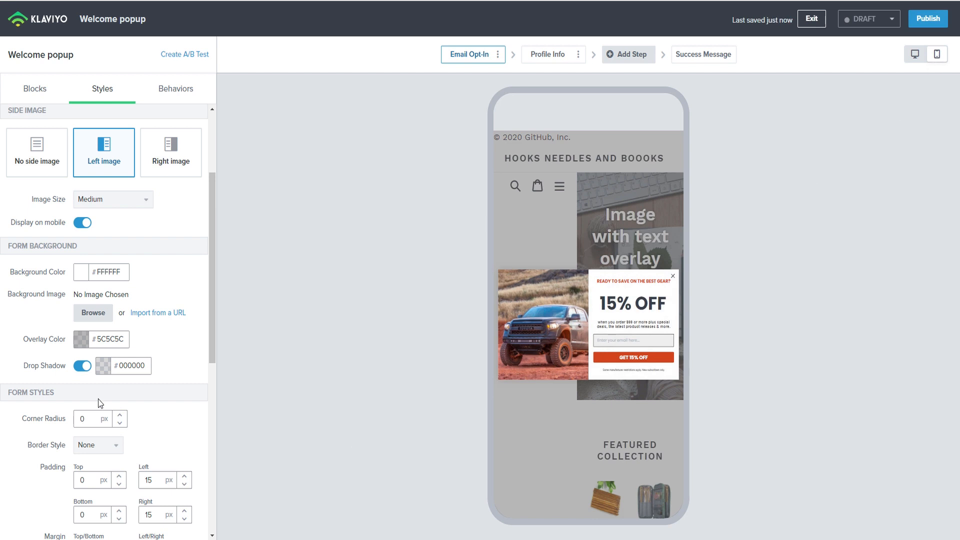
# Step: Turn off the side image's display on mobile and return to the desktop preview
pyautogui.click(94, 204)
pyautogui.click(94, 205)
pyautogui.scroll(-5, 180, 340)
pyautogui.scroll(6, 173, 371)
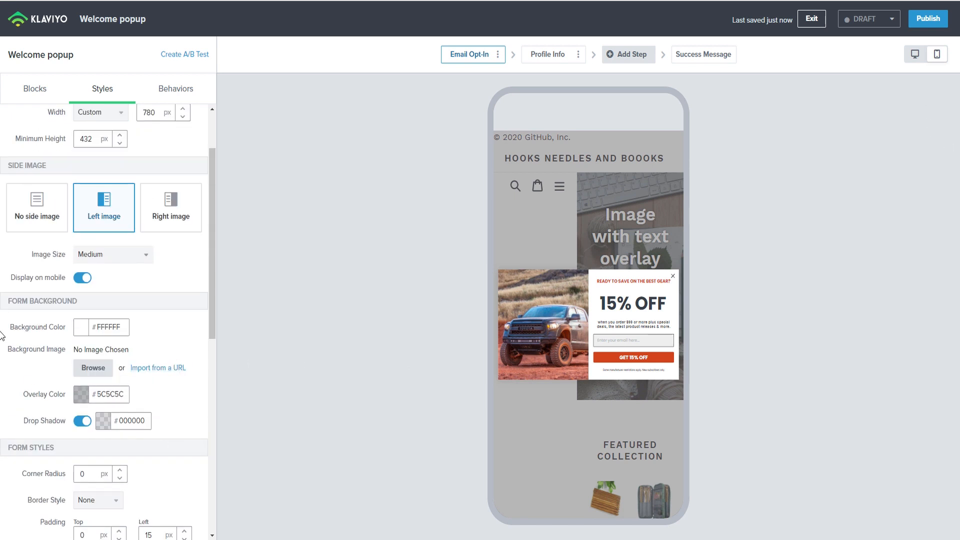
pyautogui.click(82, 278)
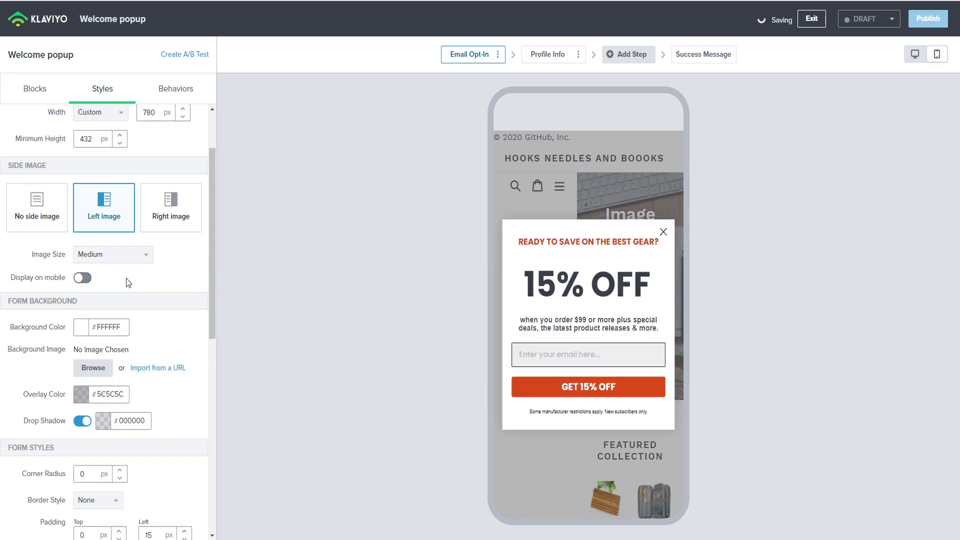
pyautogui.click(916, 55)
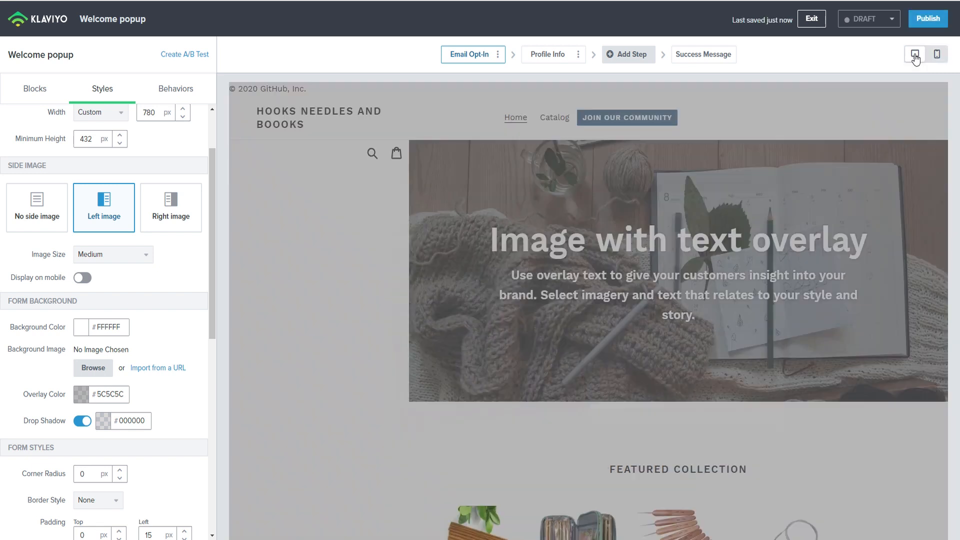
# Step: Set the form's display timing to a loading delay
pyautogui.click(157, 89)
pyautogui.scroll(2, 95, 197)
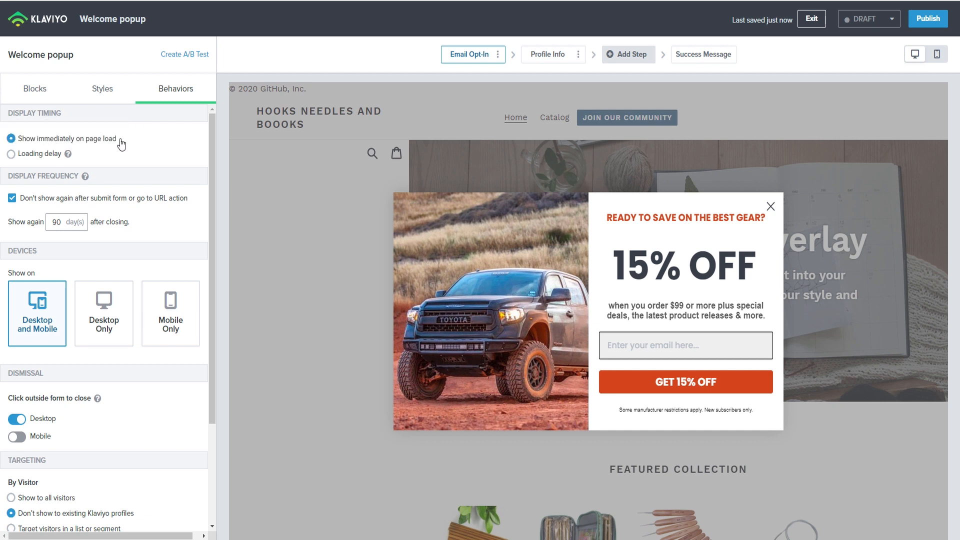
pyautogui.click(44, 155)
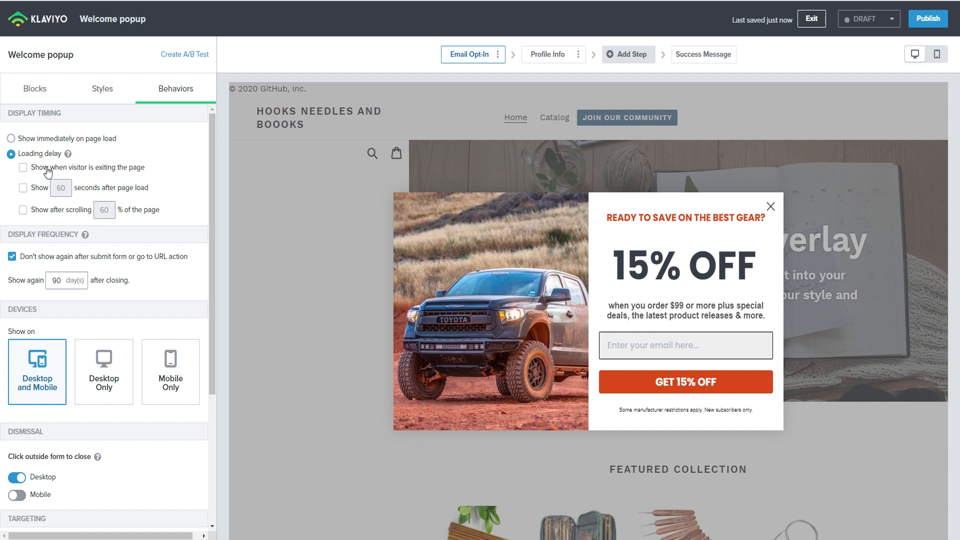
pyautogui.click(36, 192)
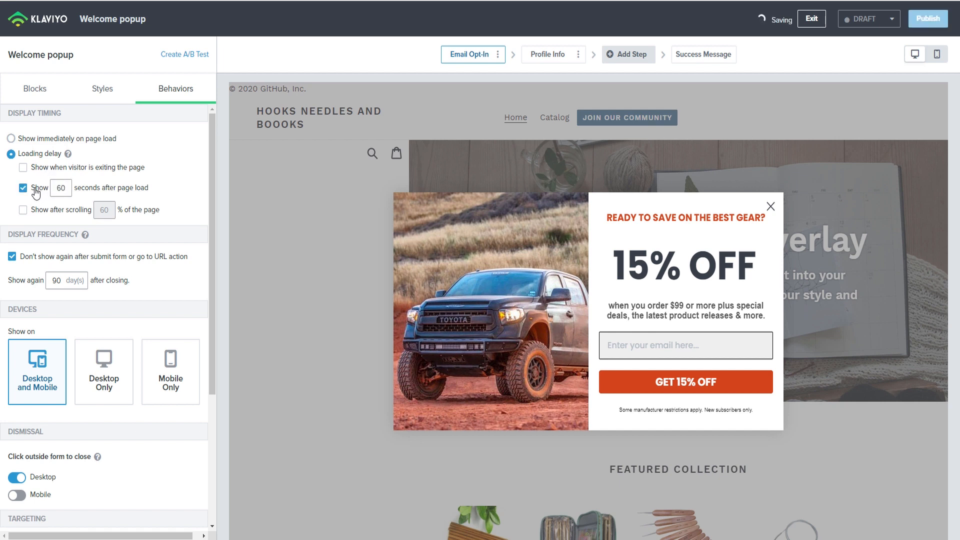
pyautogui.moveTo(56, 187); pyautogui.dragTo(88, 189)
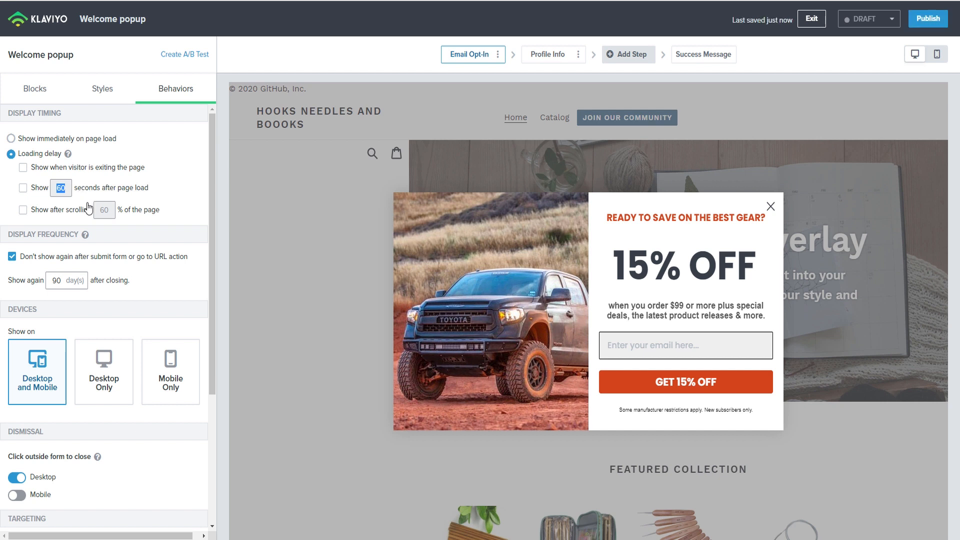
pyautogui.click(60, 188)
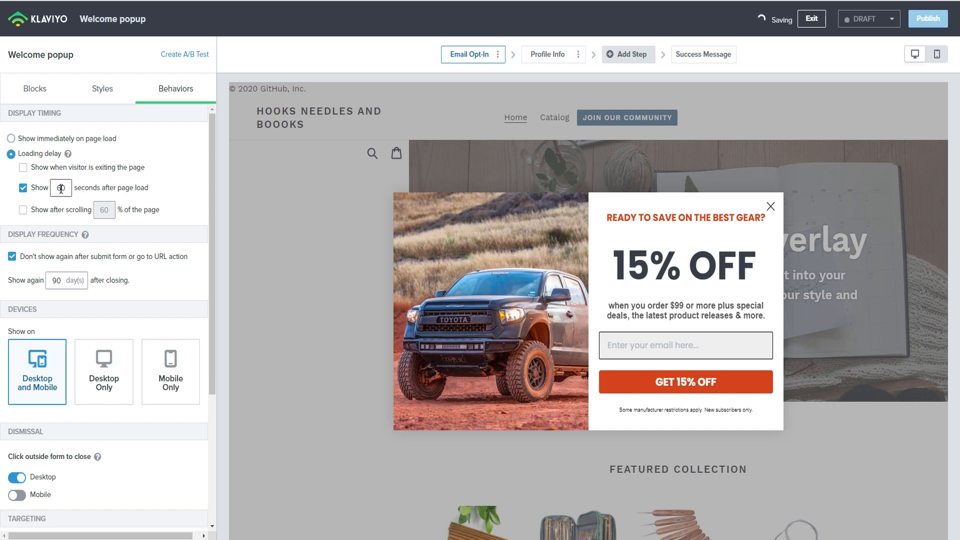
pyautogui.moveTo(60, 187); pyautogui.dragTo(80, 186)
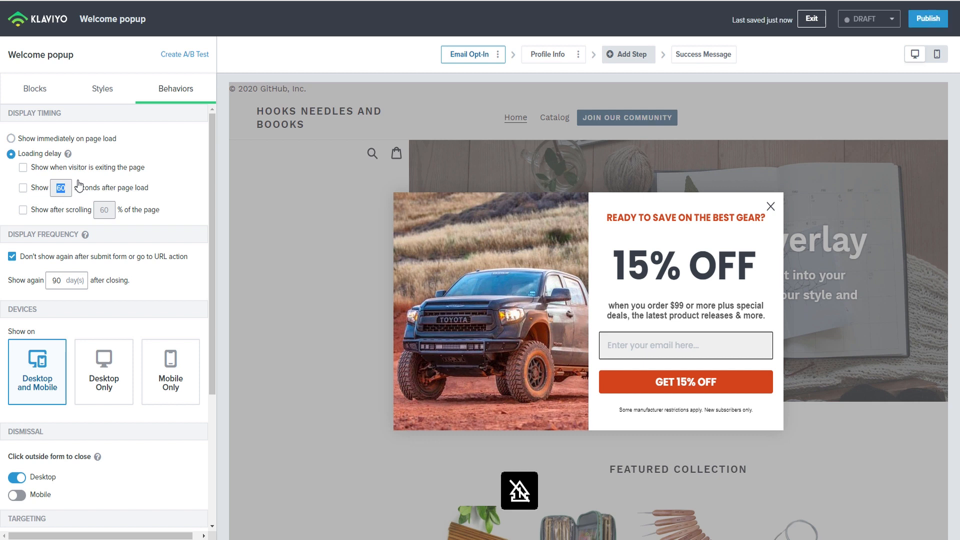
pyautogui.click(23, 189)
pyautogui.click(59, 188)
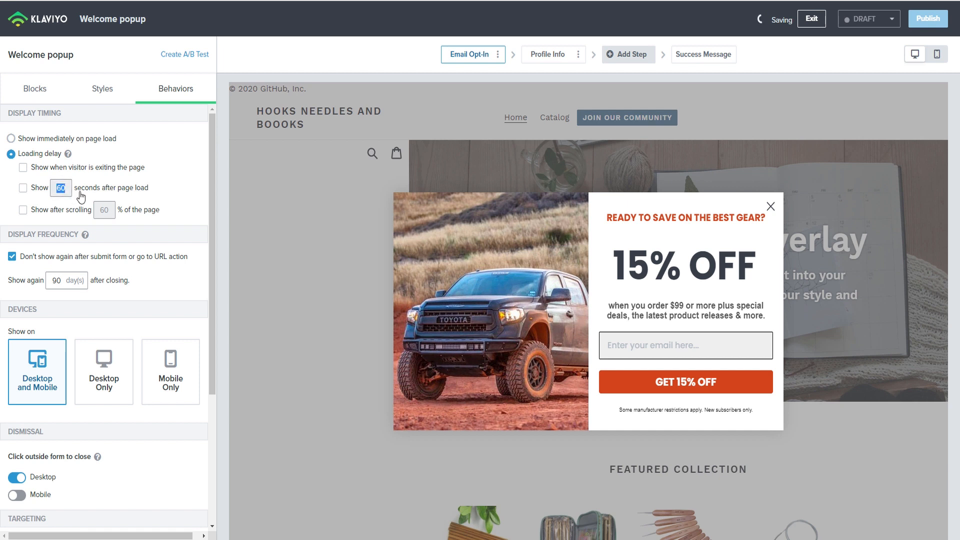
# Step: Enable showing the form 30 seconds after page load and after scrolling 30% of the page
pyautogui.click(23, 188)
pyautogui.click(23, 210)
pyautogui.click(104, 210)
pyautogui.write('30')
pyautogui.click(68, 186)
pyautogui.moveTo(67, 186); pyautogui.dragTo(58, 186)
pyautogui.write('30')
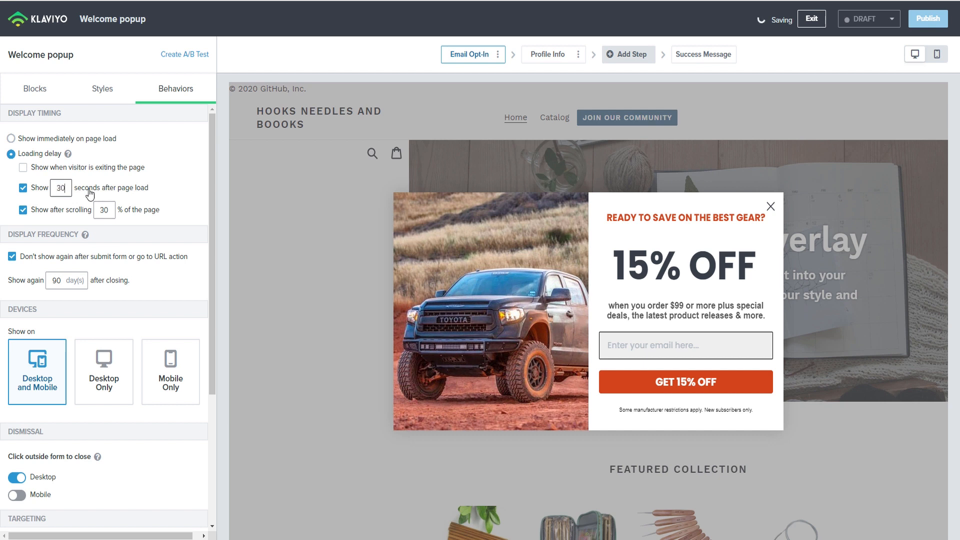
# Step: Set the form to show again 14 days after closing
pyautogui.scroll(-1, 140, 235)
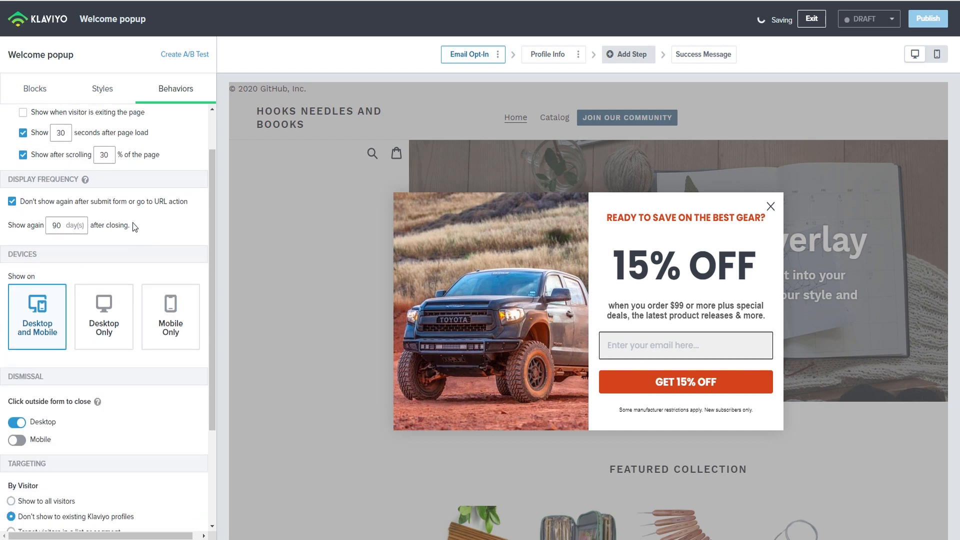
pyautogui.doubleClick(63, 227)
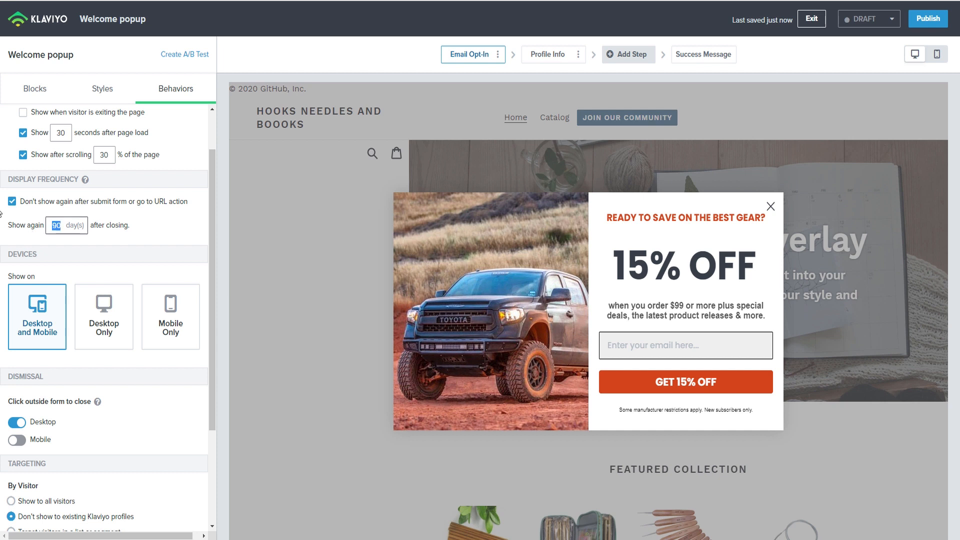
pyautogui.write('7')
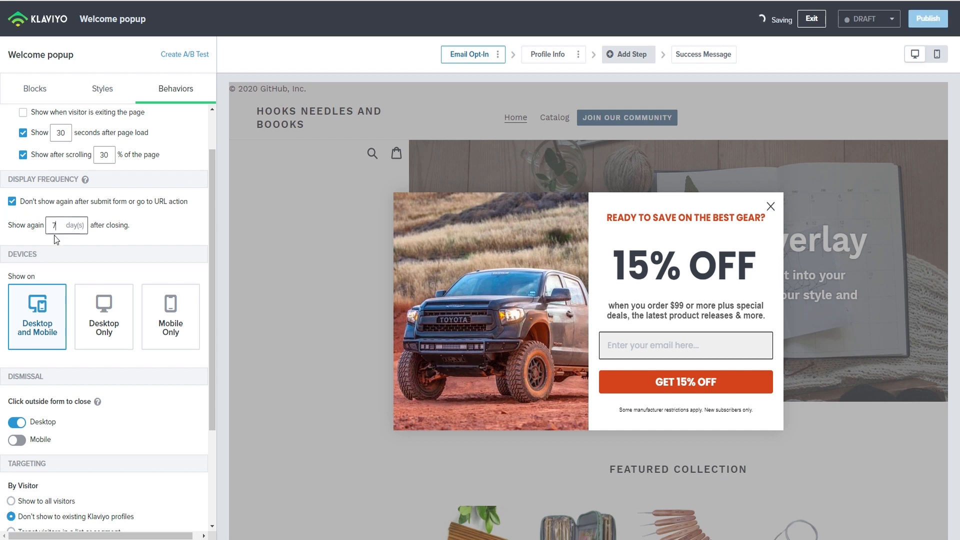
pyautogui.press('BackSpace')
pyautogui.write('14')
pyautogui.click(114, 250)
# Step: Try the Desktop Only and Mobile Only device options, restore Desktop and Mobile and return to the desktop preview
pyautogui.click(107, 328)
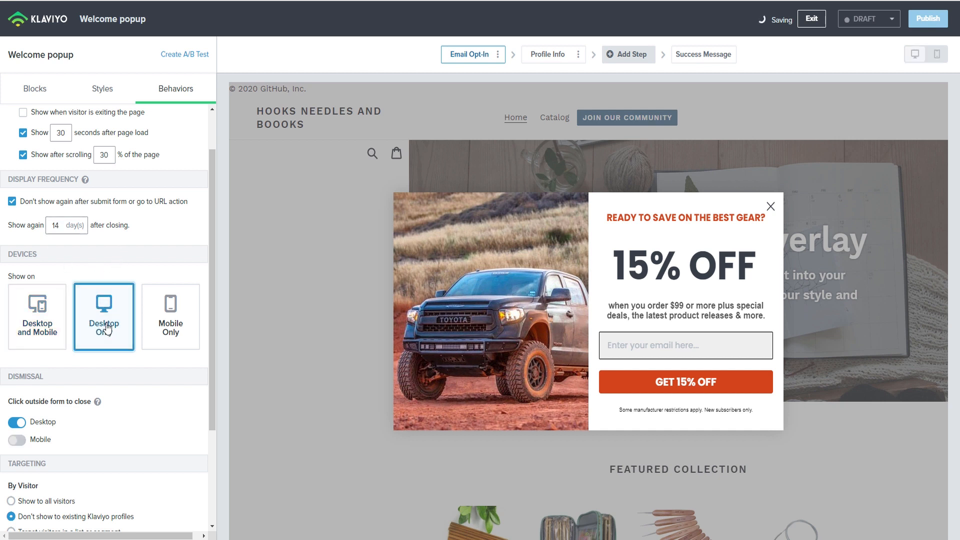
pyautogui.click(170, 328)
pyautogui.click(48, 330)
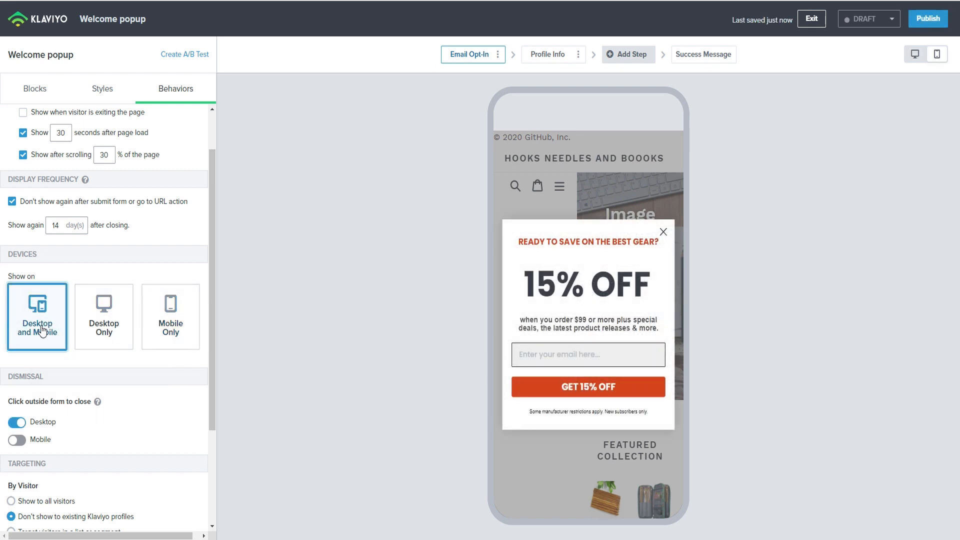
pyautogui.click(916, 54)
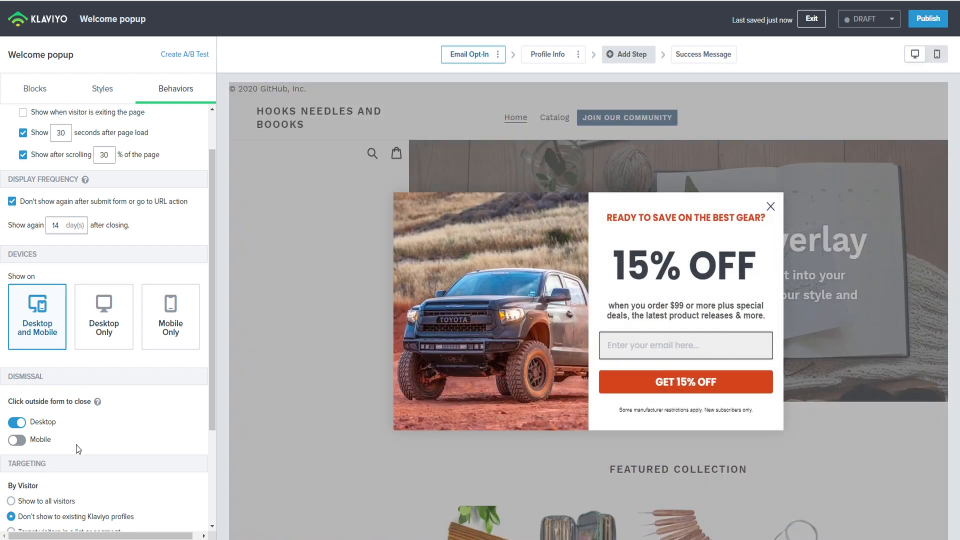
# Step: Turn off closing the form by clicking outside it on desktop and look over the targeting options
pyautogui.scroll(-1, 38, 386)
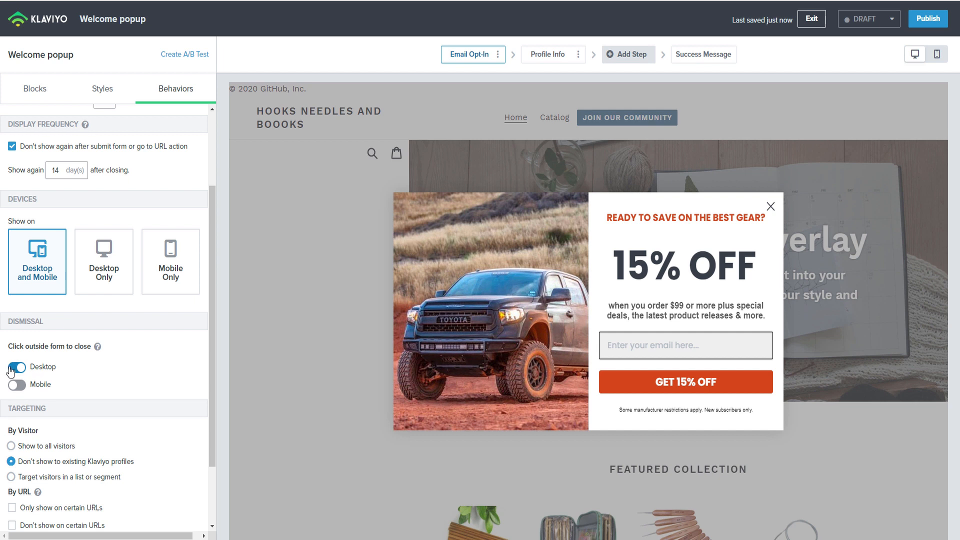
pyautogui.click(11, 369)
pyautogui.scroll(-2, 111, 418)
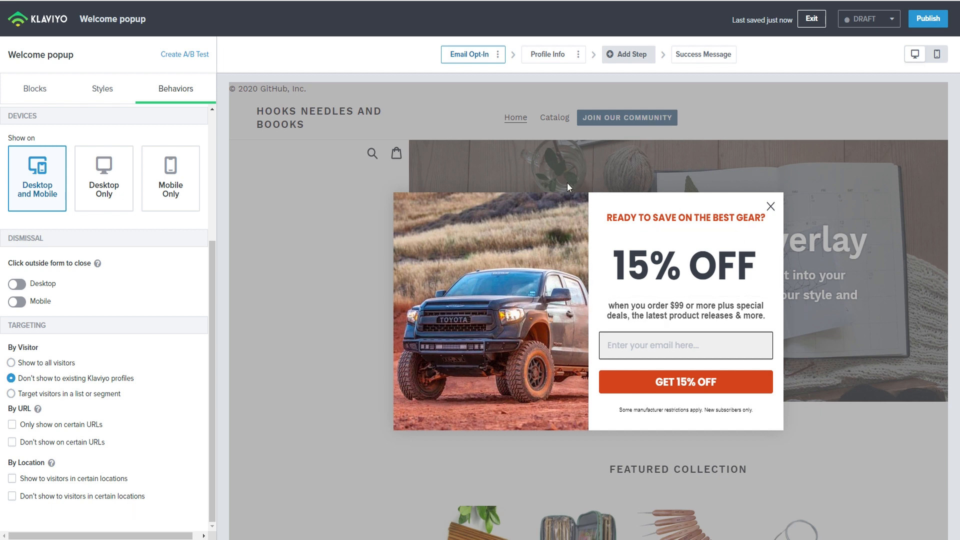
# Step: Delete the Profile Info step from the form and look over the step types available for adding, without adding one
pyautogui.click(542, 56)
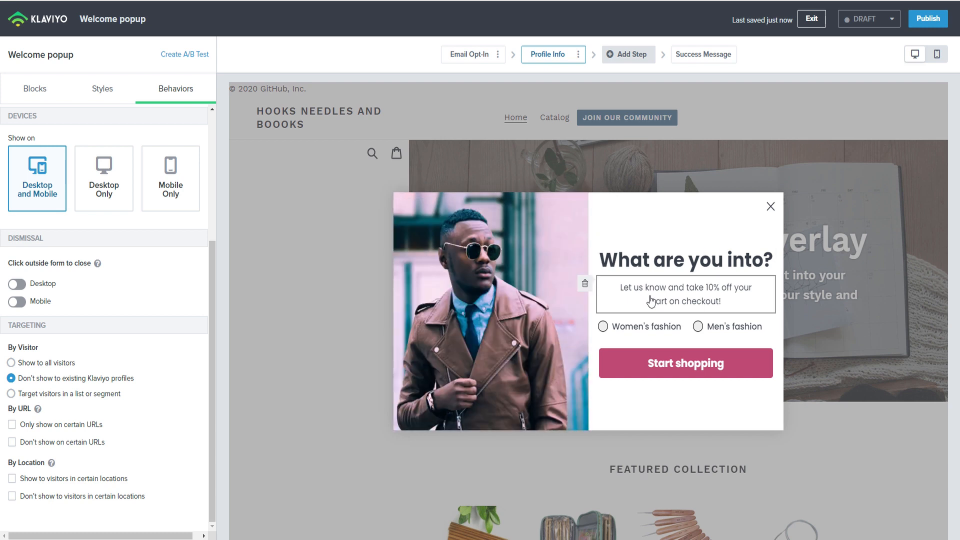
pyautogui.click(578, 53)
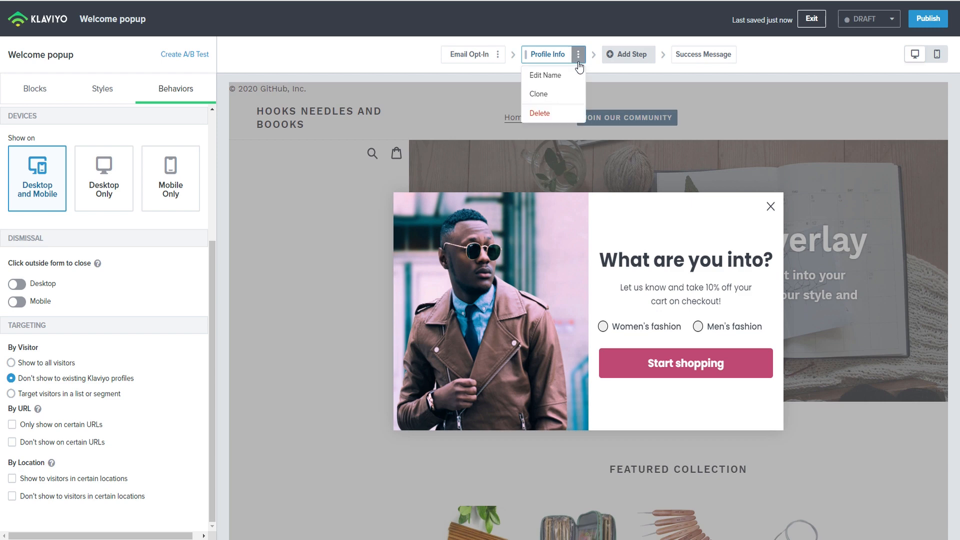
pyautogui.click(549, 114)
pyautogui.click(593, 142)
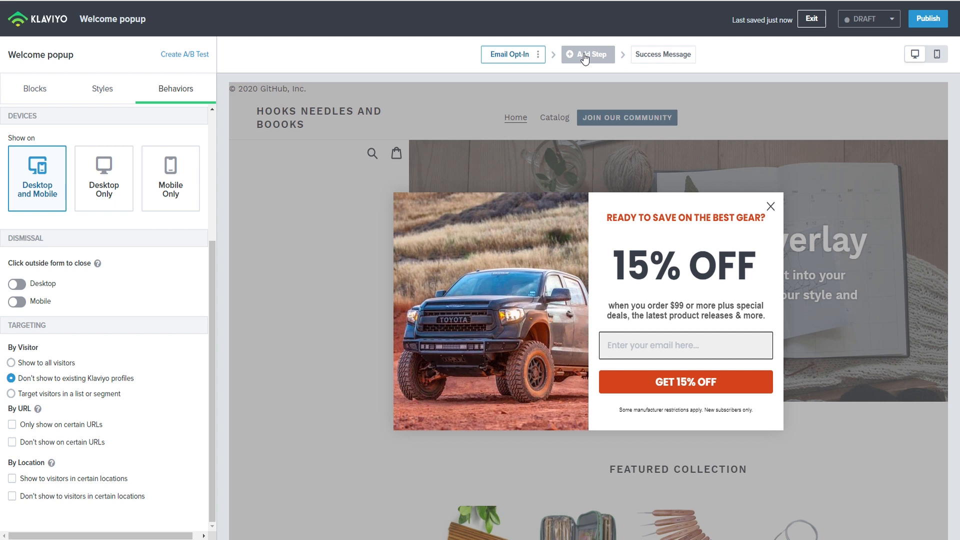
pyautogui.click(585, 56)
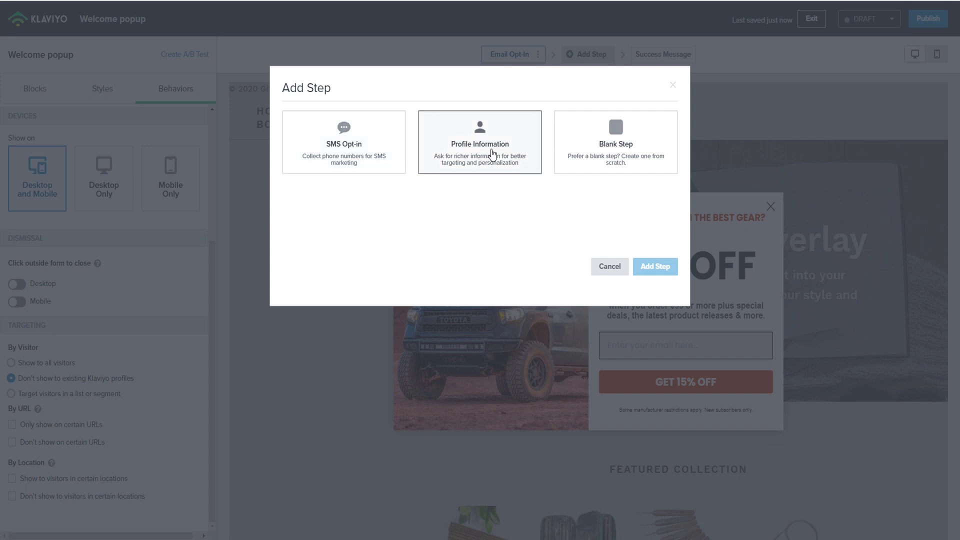
pyautogui.click(606, 270)
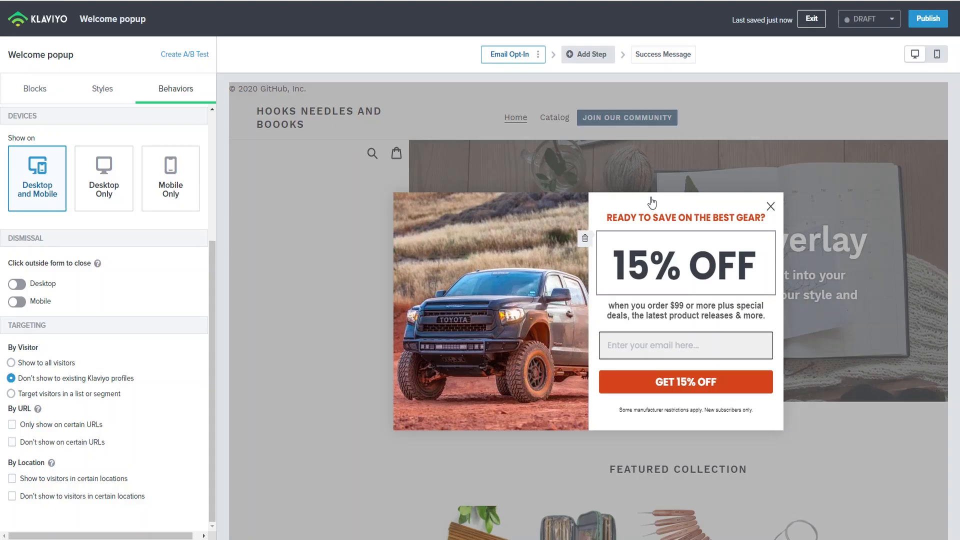
# Step: Replace the "[Insert code]" placeholder in the Success Message step with the discount code "Welcome15"
pyautogui.click(655, 56)
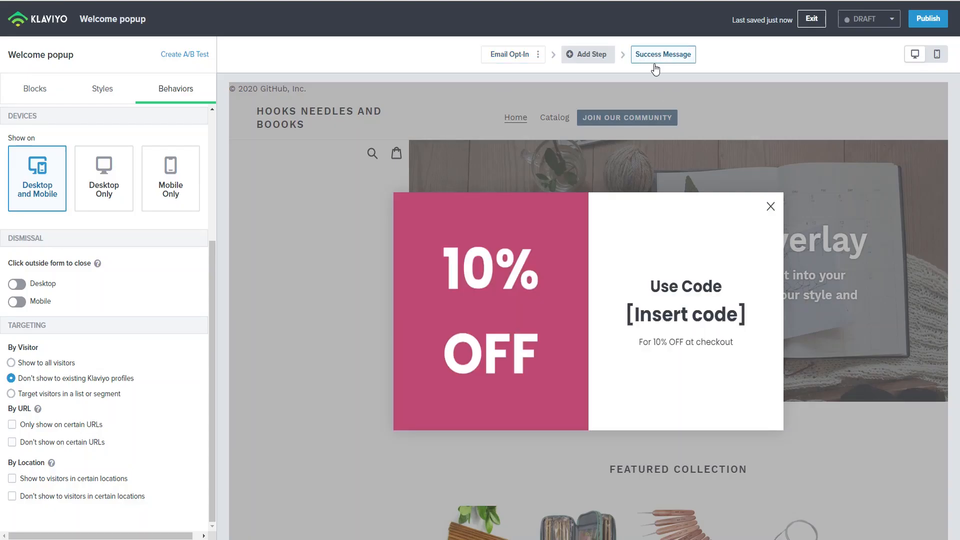
pyautogui.click(436, 200)
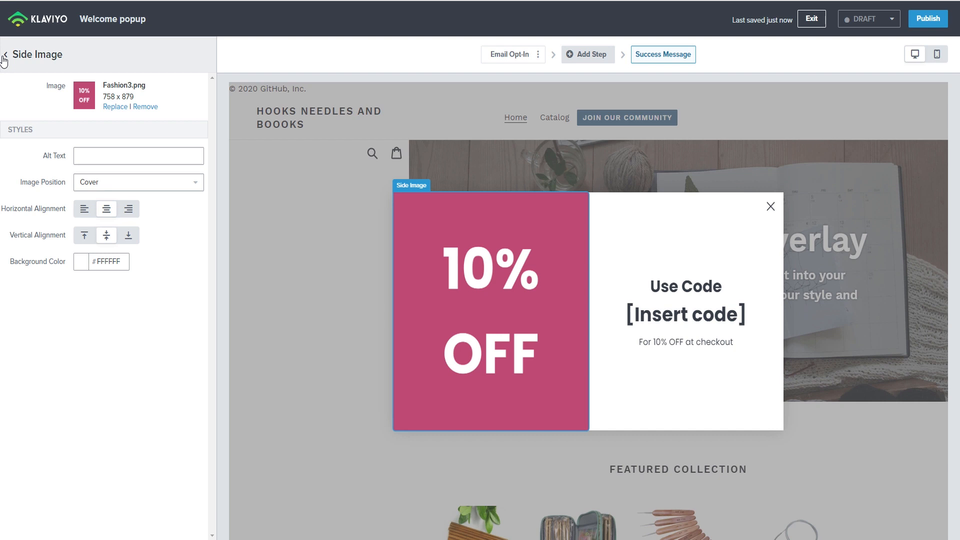
pyautogui.click(671, 326)
pyautogui.moveTo(45, 164); pyautogui.dragTo(163, 167)
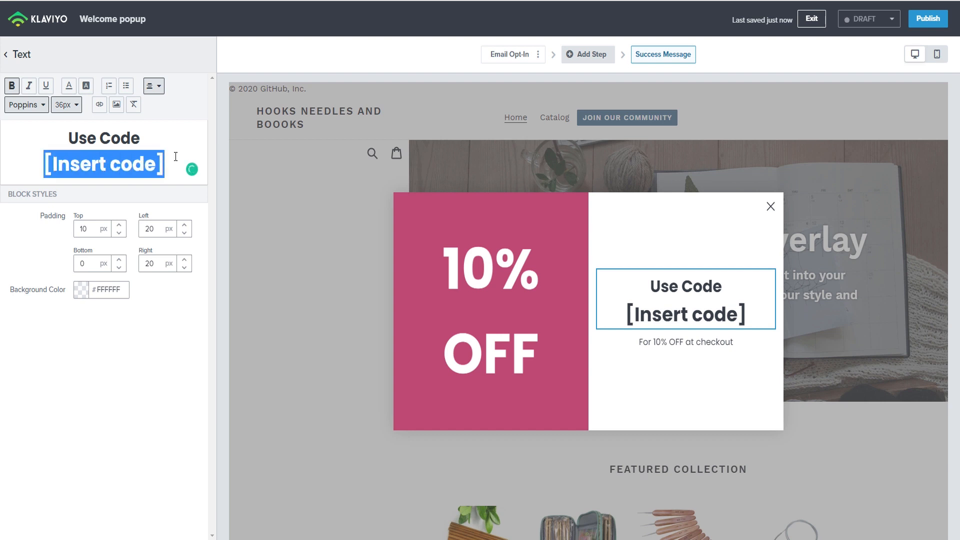
pyautogui.write('wELCOM')
pyautogui.press('BackSpace')
pyautogui.press('BackSpace')
pyautogui.press('BackSpace')
pyautogui.press('BackSpace')
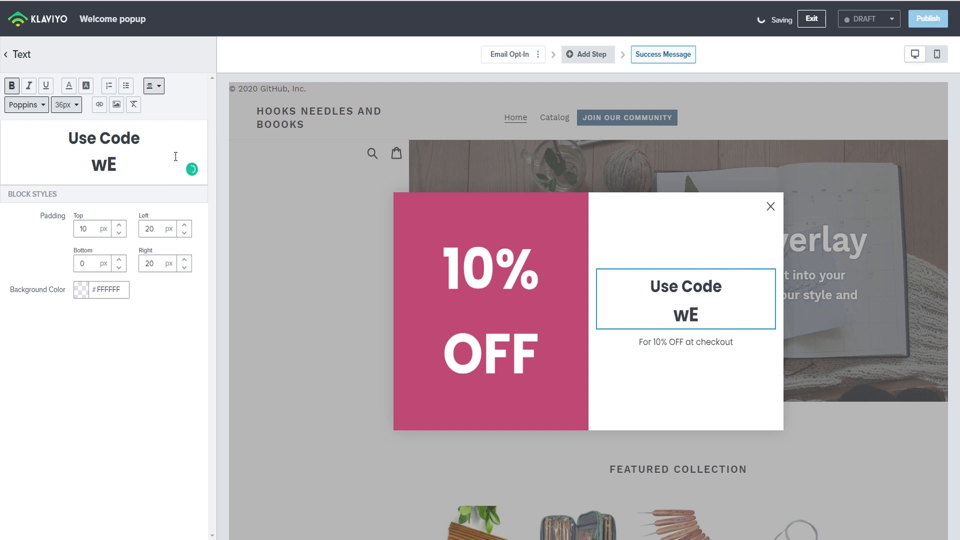
pyautogui.press('BackSpace')
pyautogui.press('BackSpace')
pyautogui.write('Welcome15')
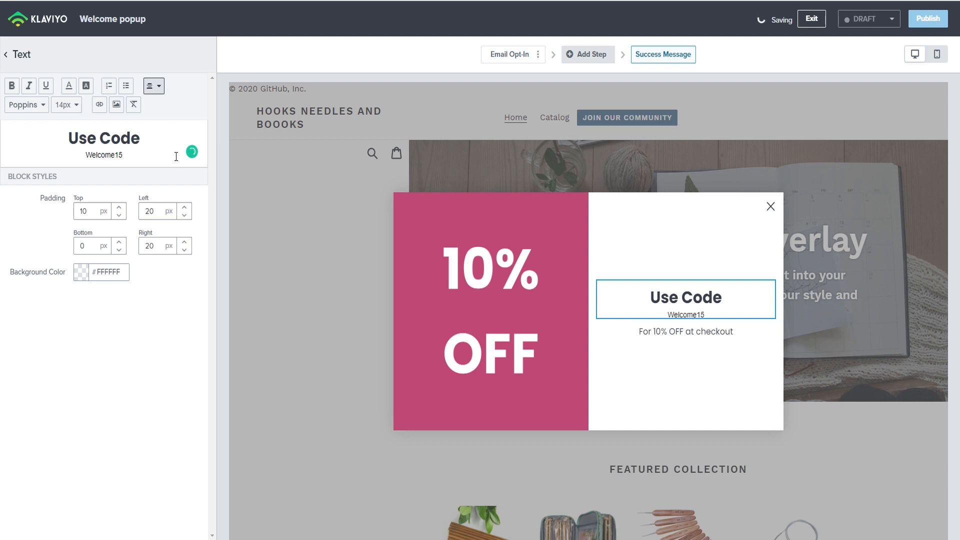
# Step: Set the Welcome15 line's font size to 36px and try bold formatting on it
pyautogui.moveTo(176, 158); pyautogui.dragTo(29, 127)
pyautogui.moveTo(138, 158); pyautogui.dragTo(48, 152)
pyautogui.click(67, 105)
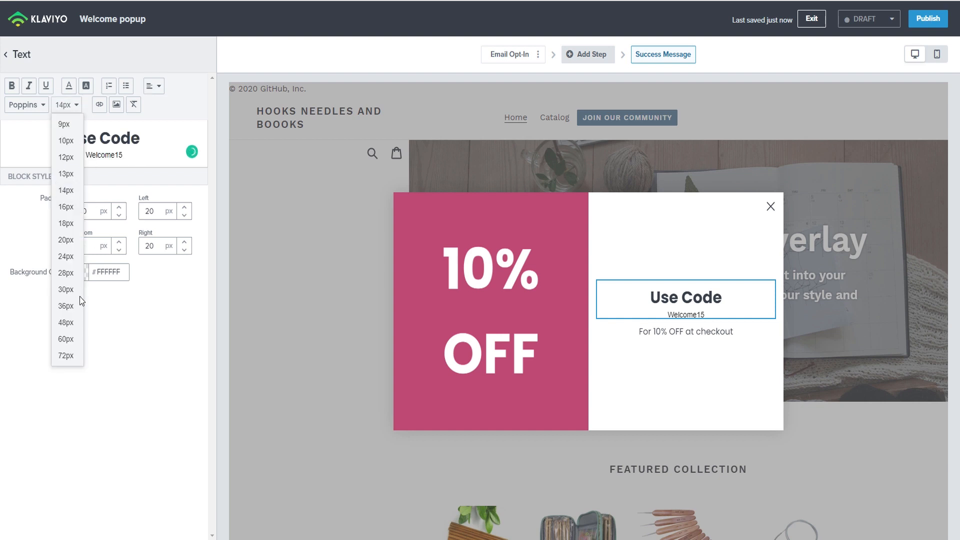
pyautogui.click(64, 314)
pyautogui.click(12, 85)
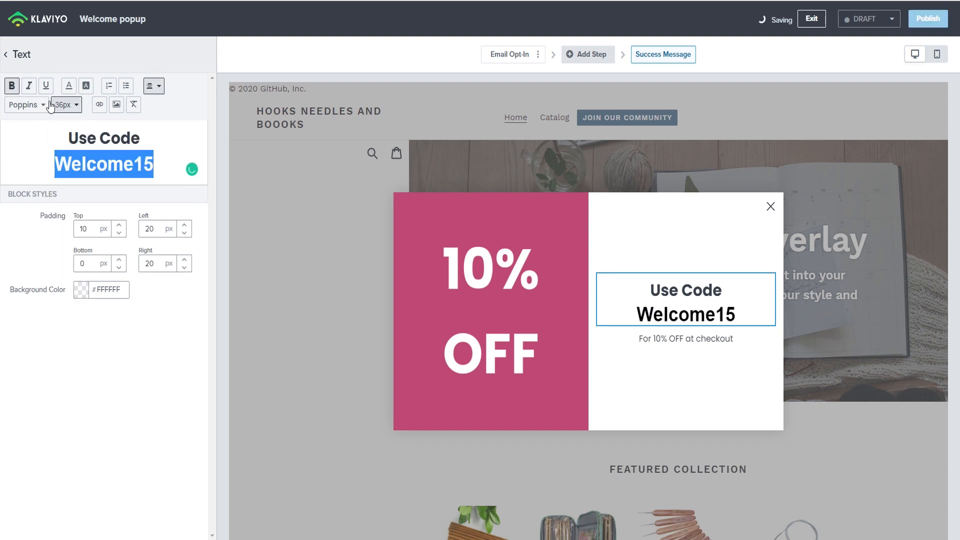
pyautogui.click(163, 153)
pyautogui.moveTo(159, 159); pyautogui.dragTo(40, 163)
pyautogui.click(12, 88)
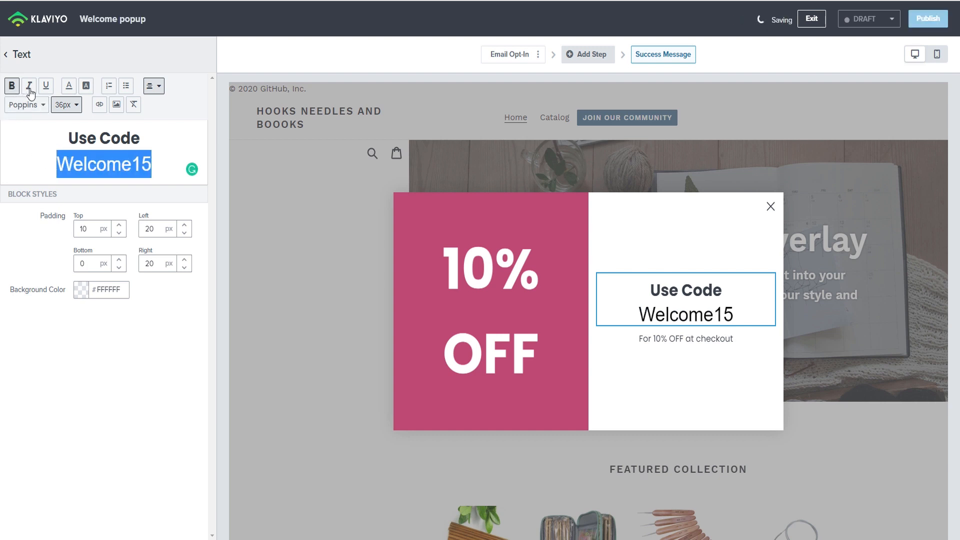
# Step: Try the light red text color FF6666 on the Welcome15 line
pyautogui.click(69, 86)
pyautogui.moveTo(86, 130); pyautogui.dragTo(130, 95)
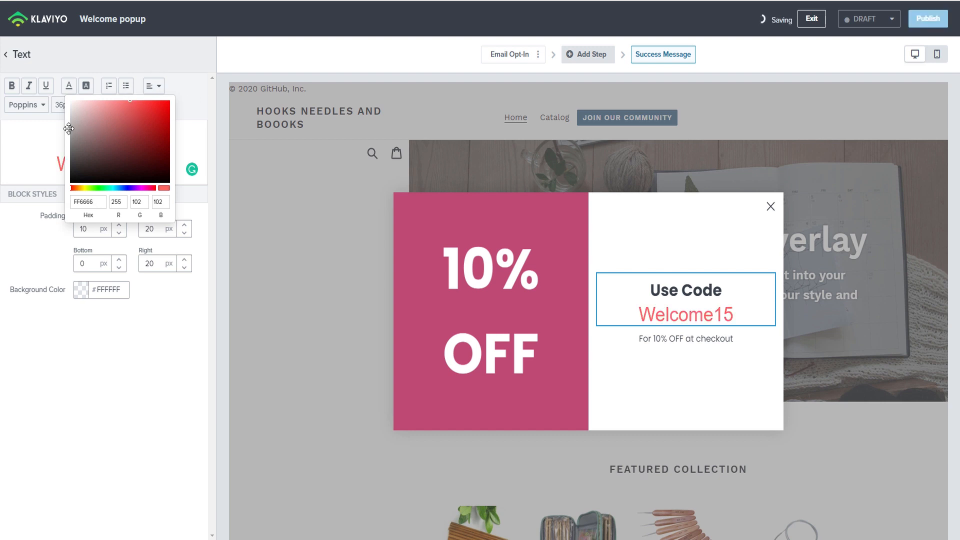
pyautogui.click(42, 143)
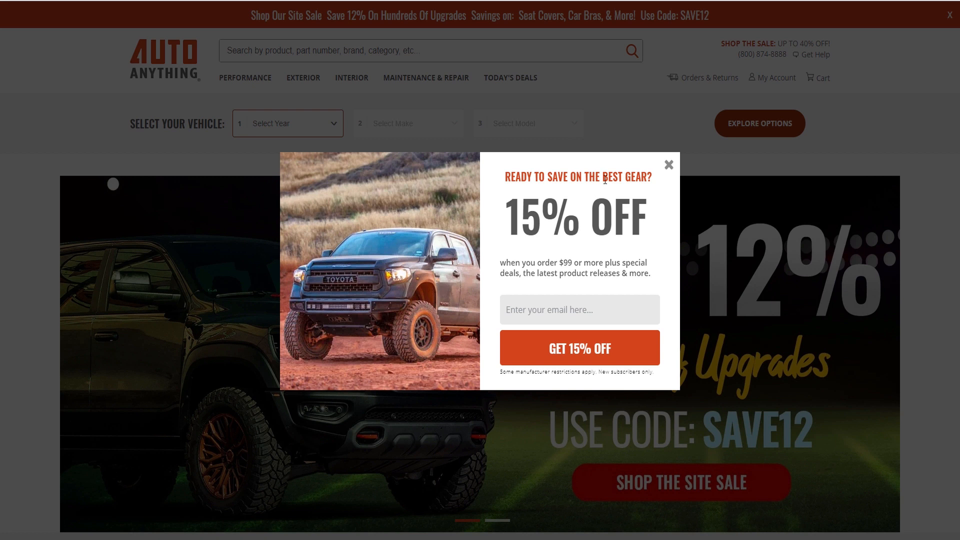
# Step: Switch to the AutoAnything page and inspect the popup headline's text color in the developer tools, converting it from RGB to another color format
pyautogui.moveTo(605, 181); pyautogui.dragTo(595, 179)
pyautogui.rightClick(605, 180)
pyautogui.click(622, 277)
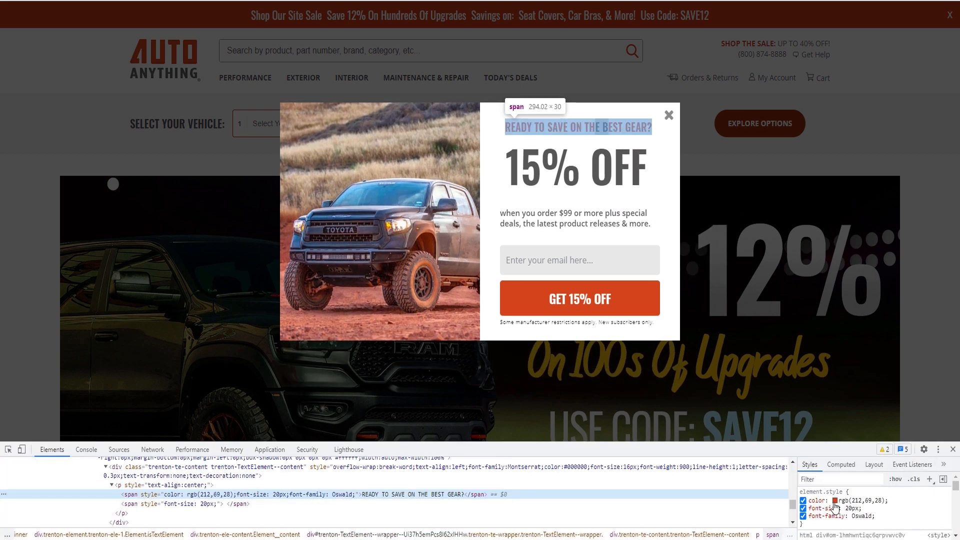
pyautogui.click(835, 501)
pyautogui.scroll(-5, 955, 479)
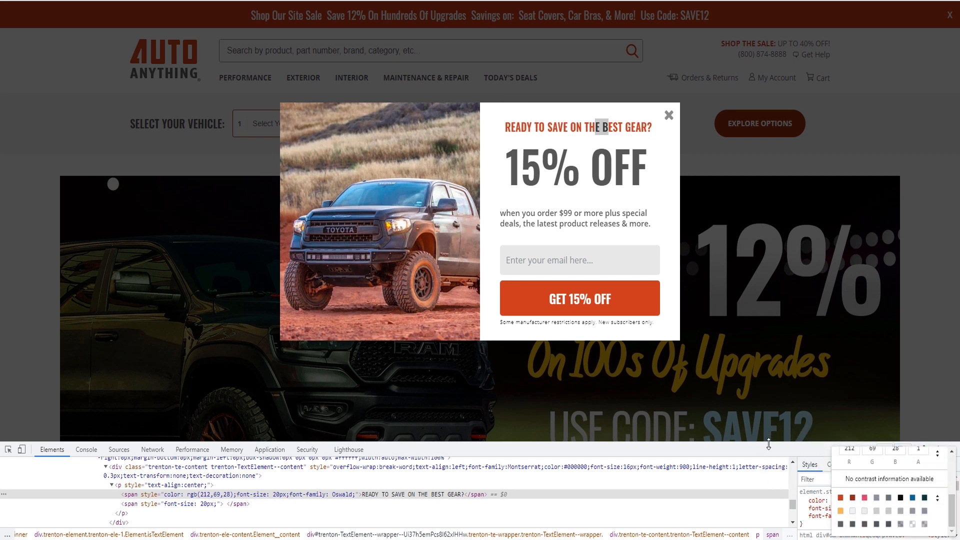
pyautogui.moveTo(796, 443); pyautogui.dragTo(795, 376)
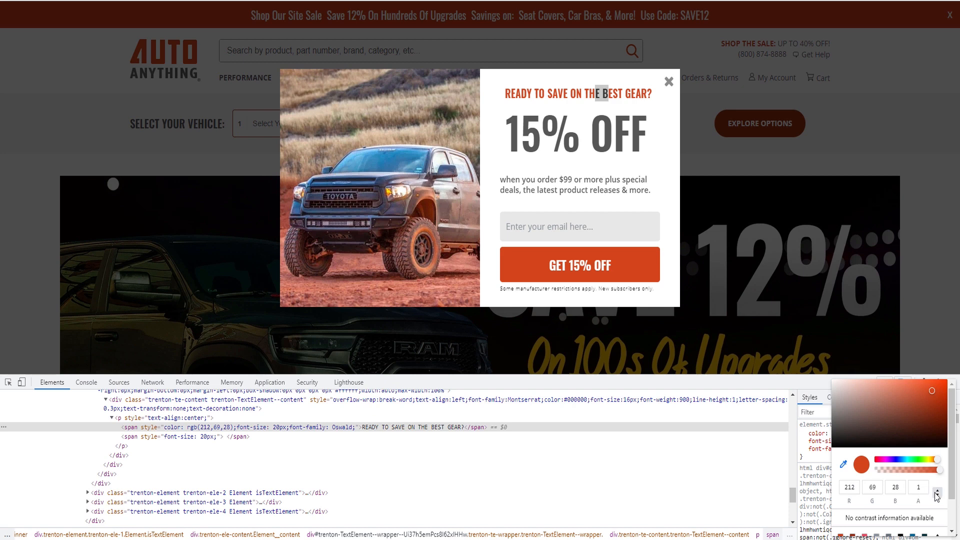
pyautogui.click(938, 492)
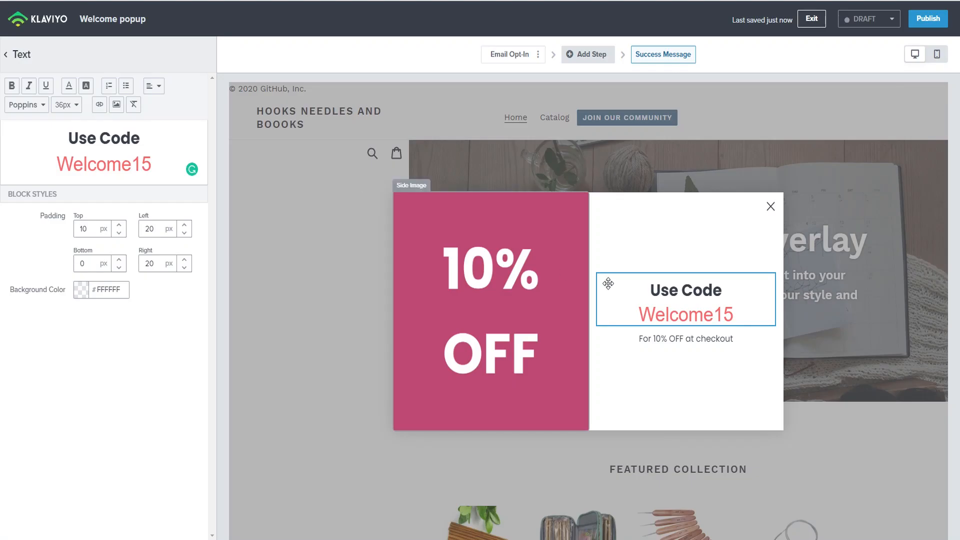
# Step: Switch back to the Klaviyo form and color the Welcome15 text with the AutoAnything headline's orange-red
pyautogui.moveTo(62, 166); pyautogui.dragTo(154, 165)
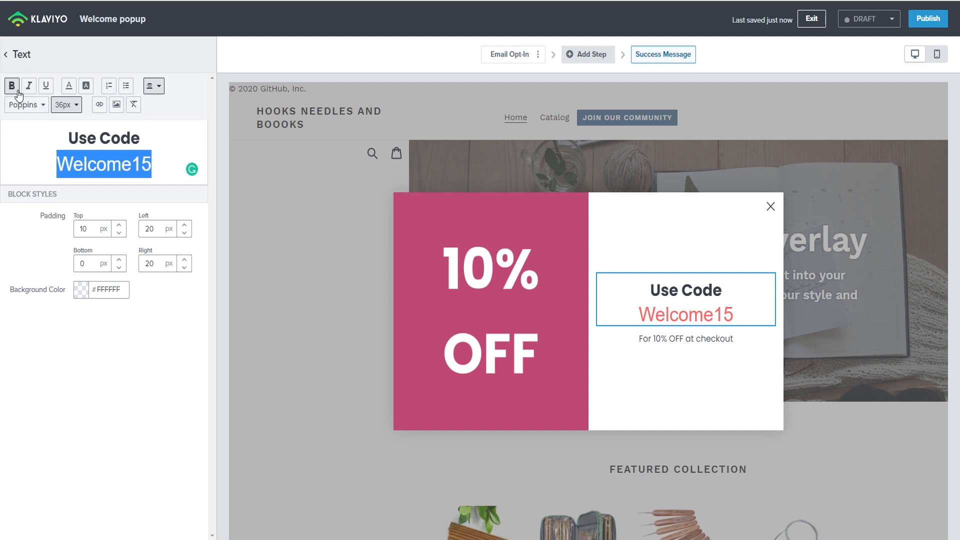
pyautogui.click(69, 86)
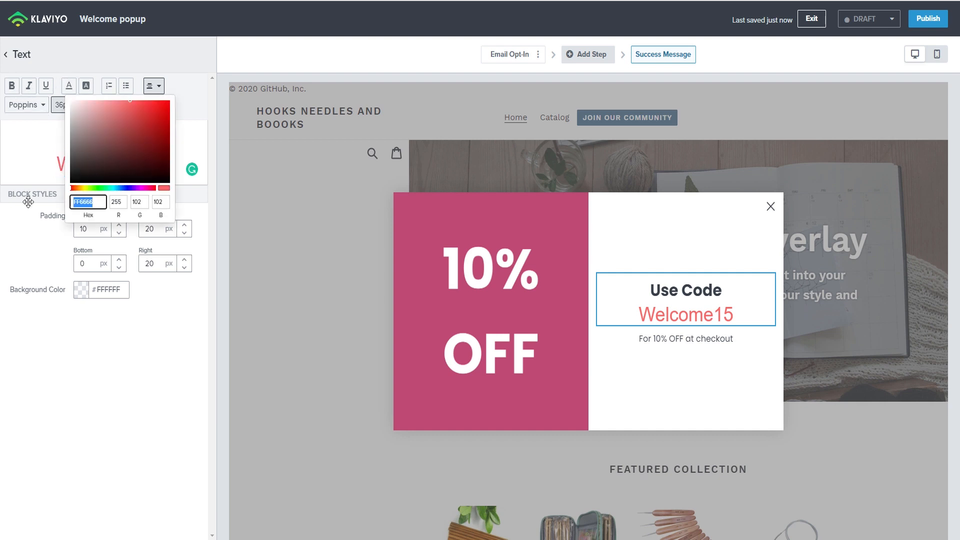
pyautogui.click(161, 371)
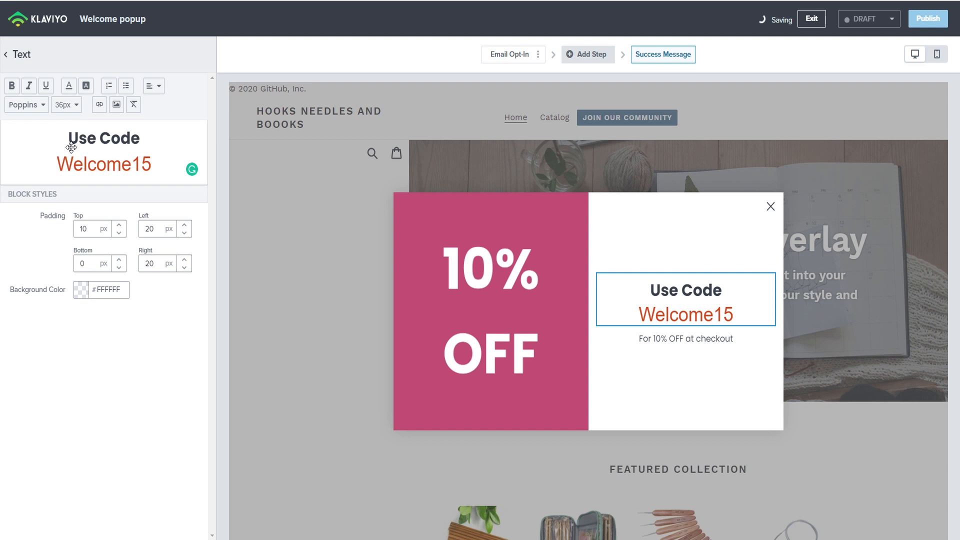
# Step: Rewrite the discount code in capitals as "WELCOME15" and make it bold
pyautogui.moveTo(74, 165); pyautogui.dragTo(127, 170)
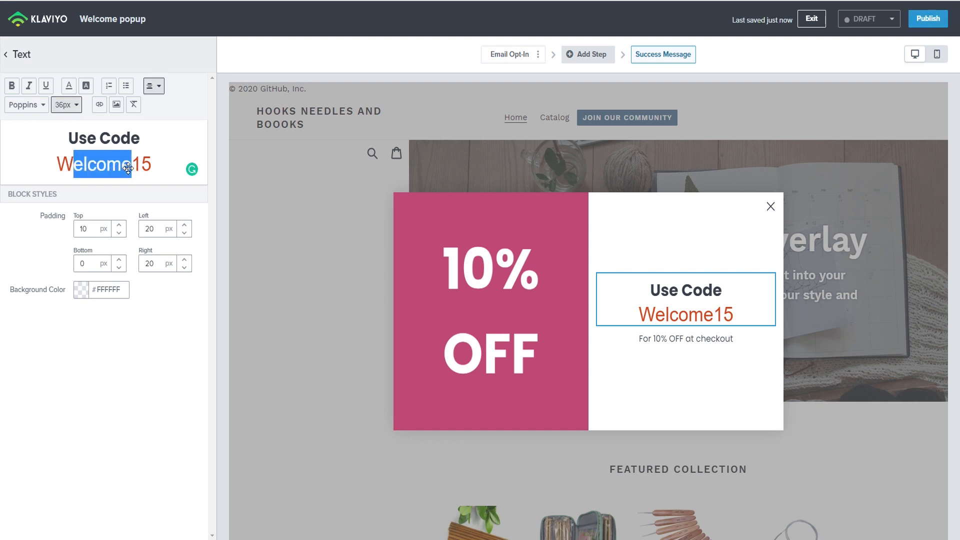
pyautogui.write('ELCOME')
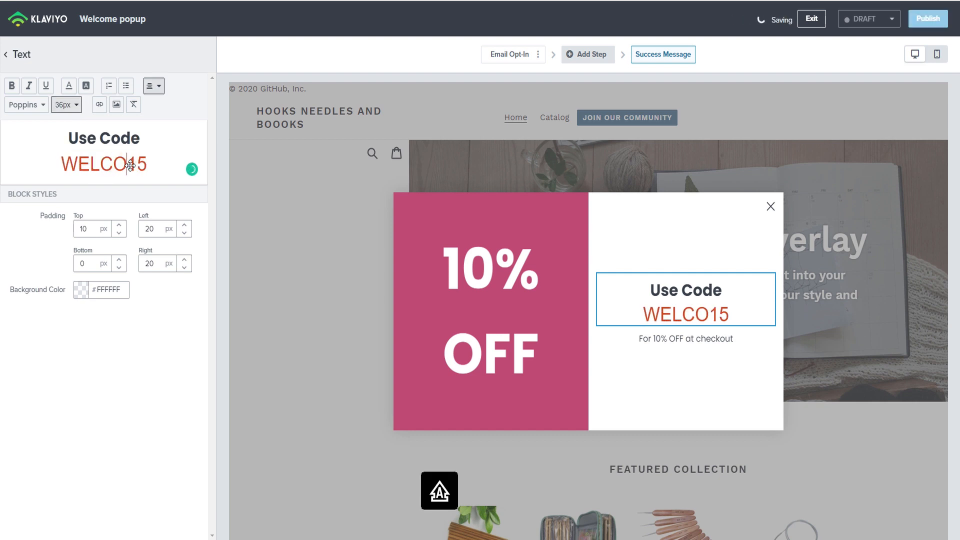
pyautogui.hotkey('ctrl', 'a')
pyautogui.click(112, 160)
pyautogui.moveTo(50, 163); pyautogui.dragTo(166, 171)
pyautogui.click(12, 86)
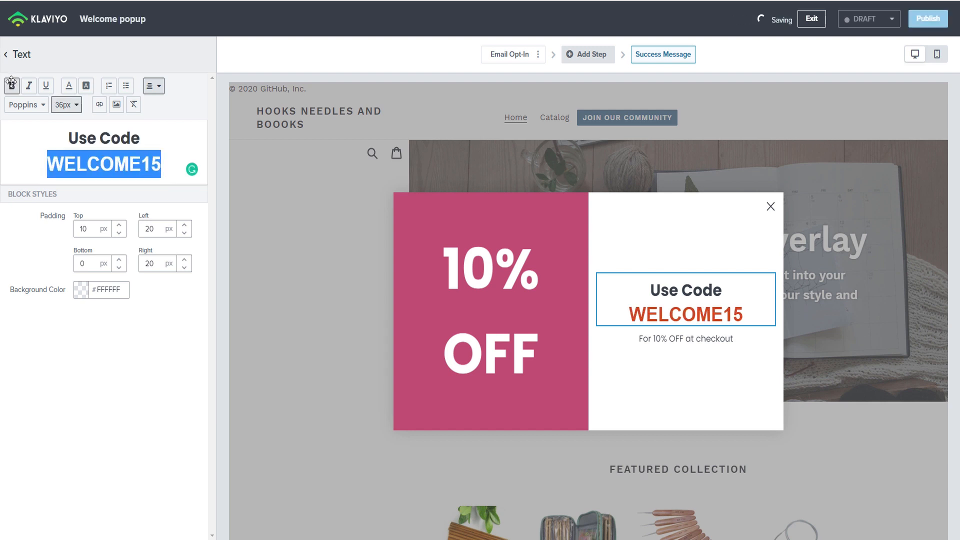
pyautogui.click(126, 130)
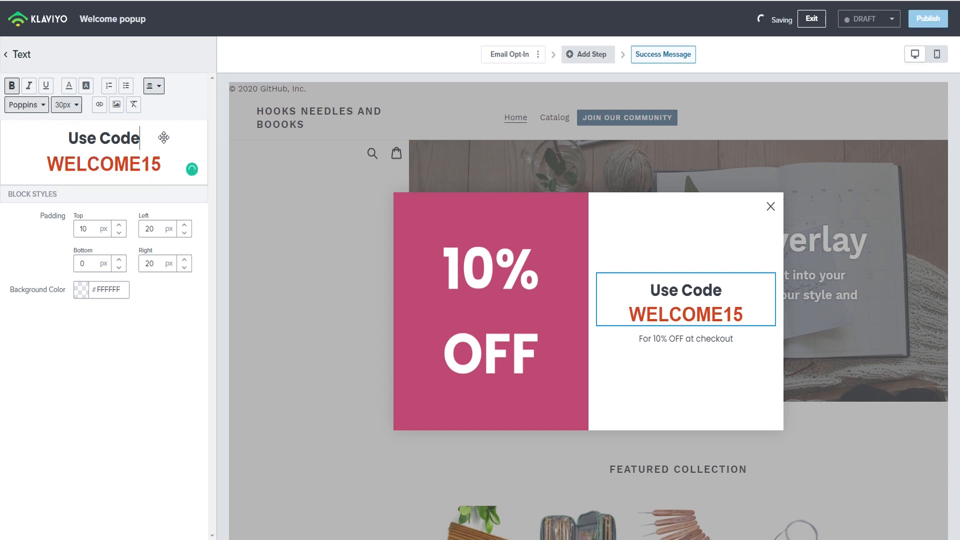
# Step: Remove the "10% OFF" side image from the Success Message step
pyautogui.click(7, 55)
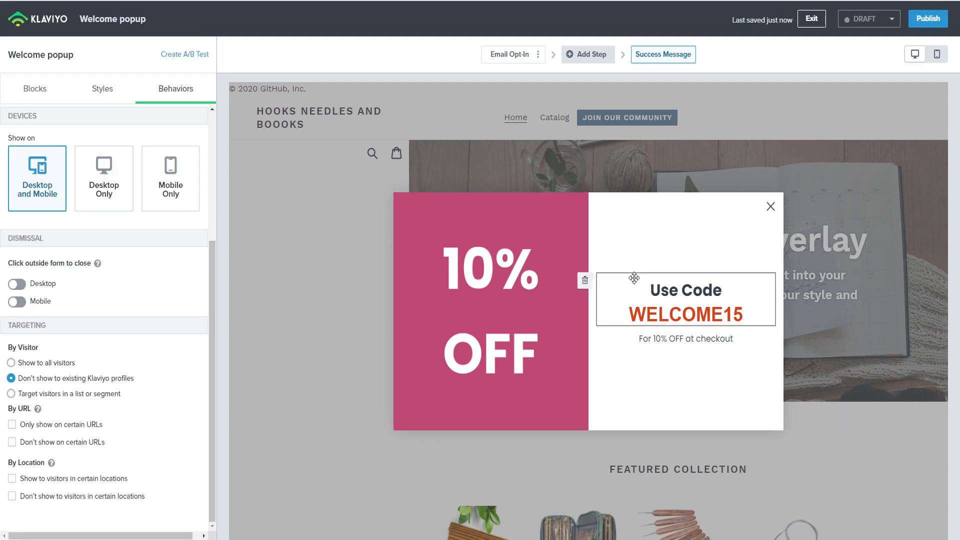
pyautogui.click(465, 270)
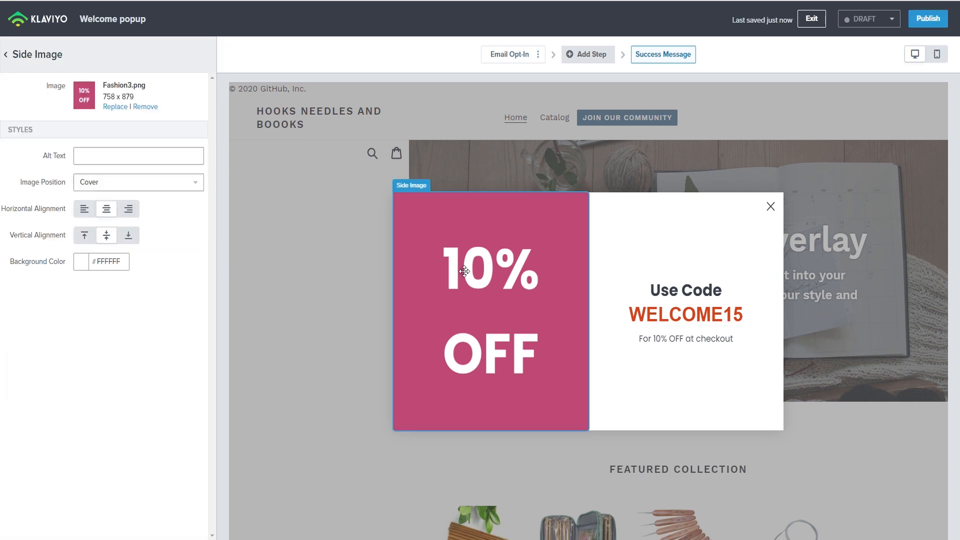
pyautogui.click(142, 107)
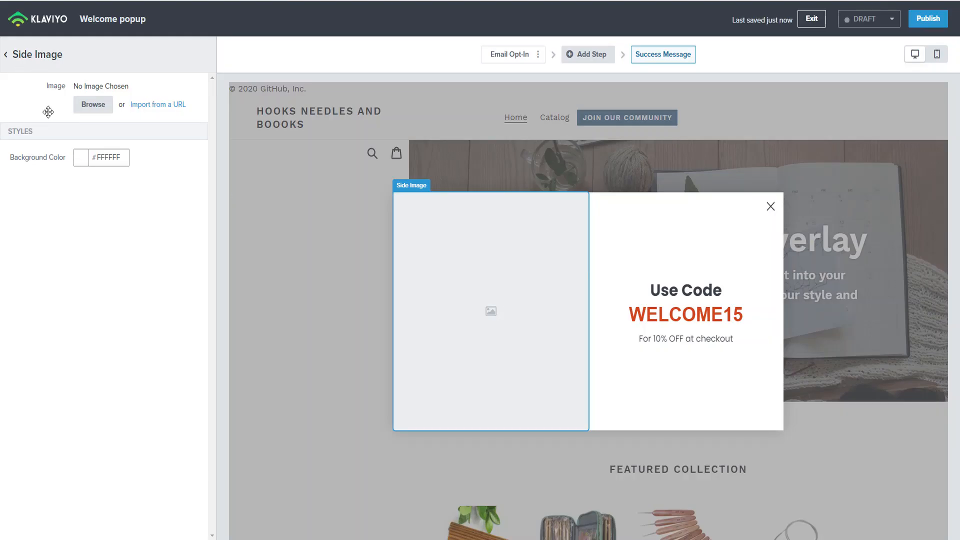
# Step: Try the form layout without a side image and check it on the Email Opt-In and Success Message steps
pyautogui.click(5, 54)
pyautogui.click(111, 89)
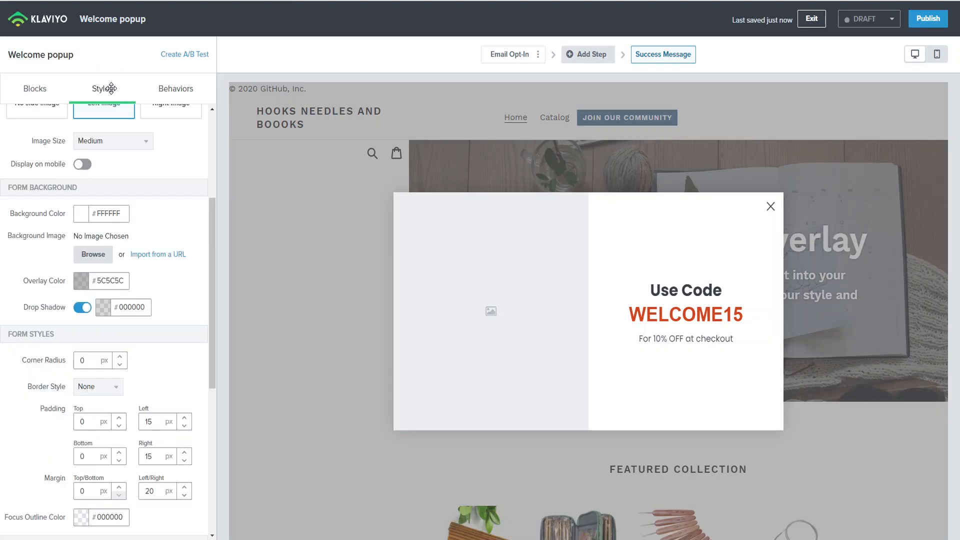
pyautogui.scroll(2, 65, 186)
pyautogui.click(52, 195)
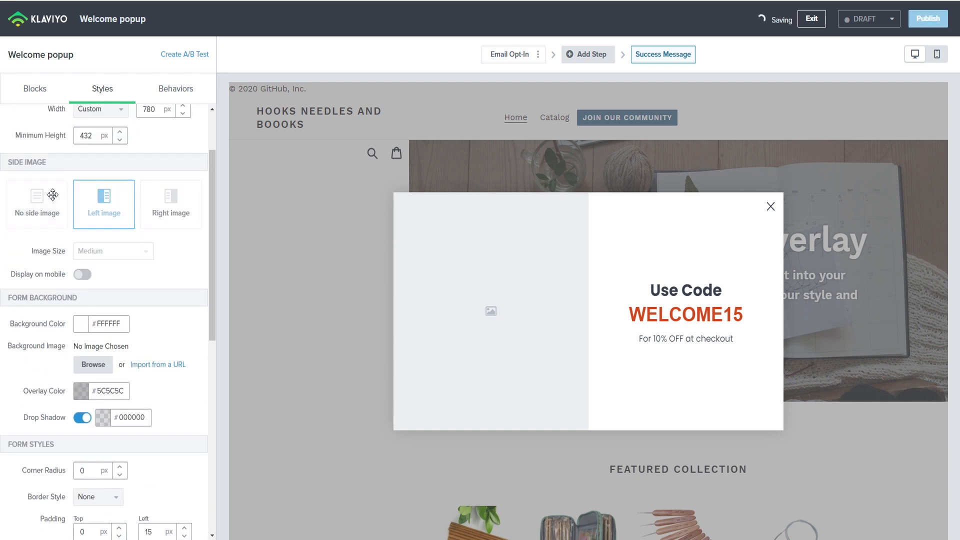
pyautogui.click(515, 55)
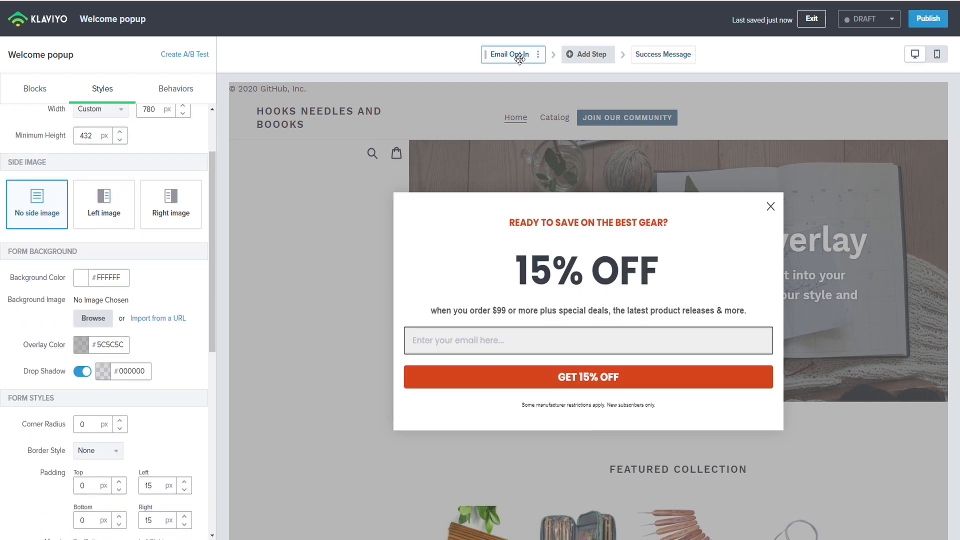
pyautogui.click(660, 53)
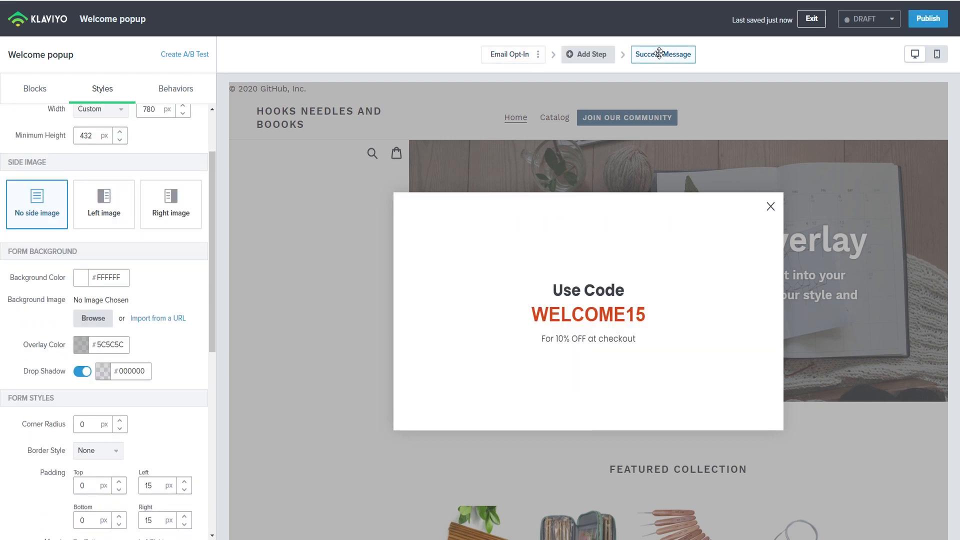
# Step: Try the left and right side image layouts and check the right image layout on the Email Opt-In step
pyautogui.click(109, 201)
pyautogui.click(171, 202)
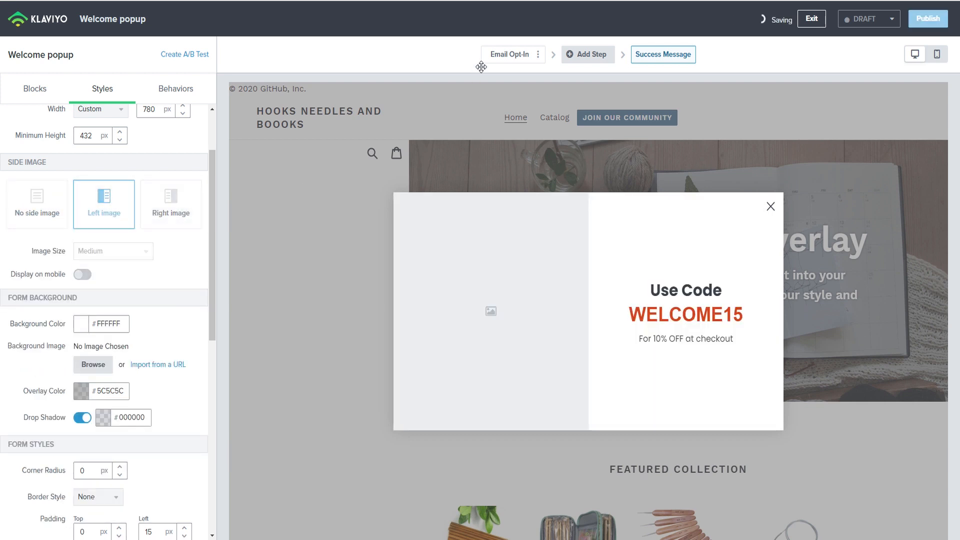
pyautogui.click(513, 54)
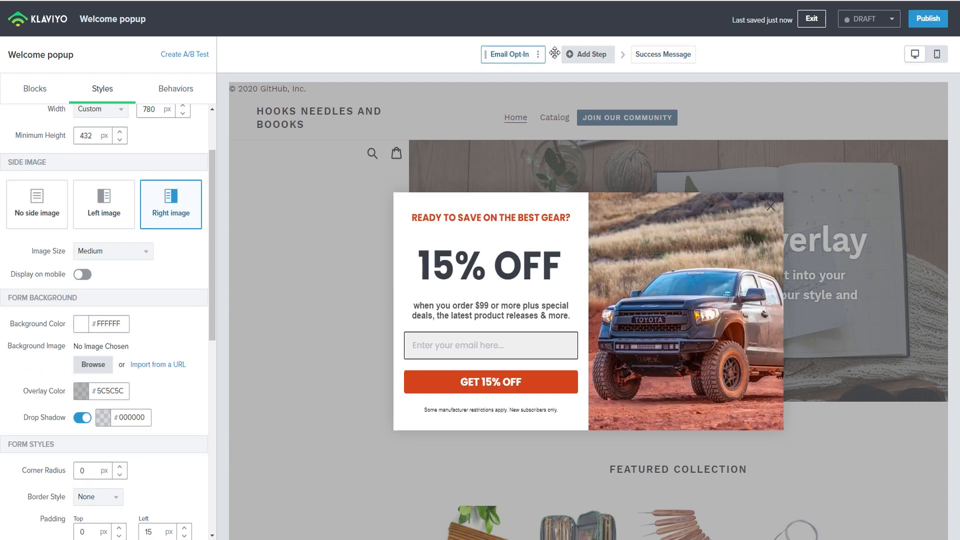
# Step: Set the form's side image to the left layout and check it on the Success Message step
pyautogui.click(103, 200)
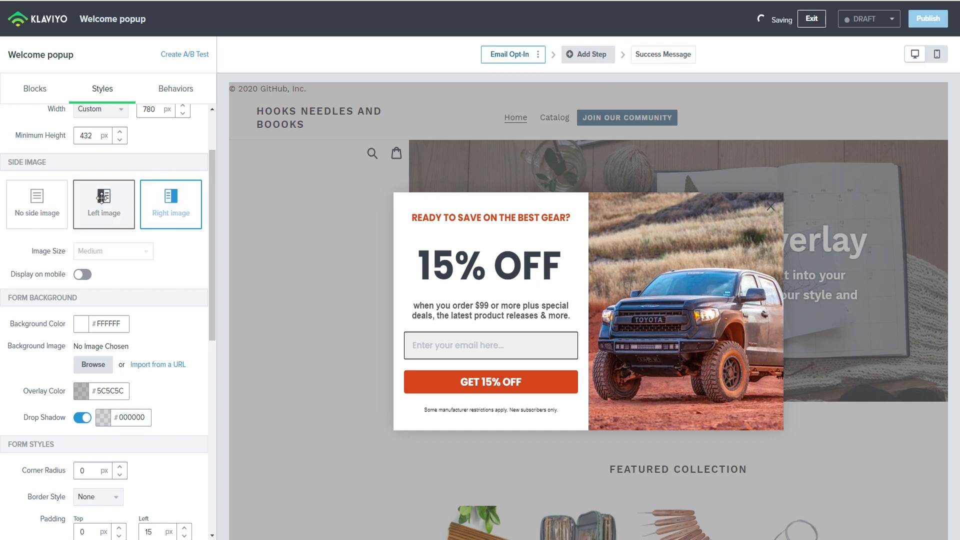
pyautogui.click(653, 55)
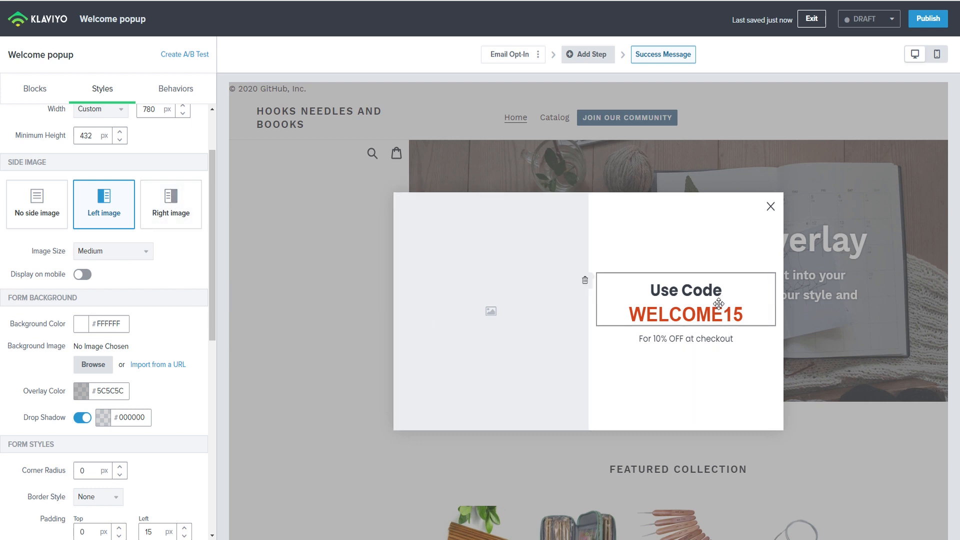
# Step: Put quotation marks around the WELCOME15 code in the success message text
pyautogui.click(698, 309)
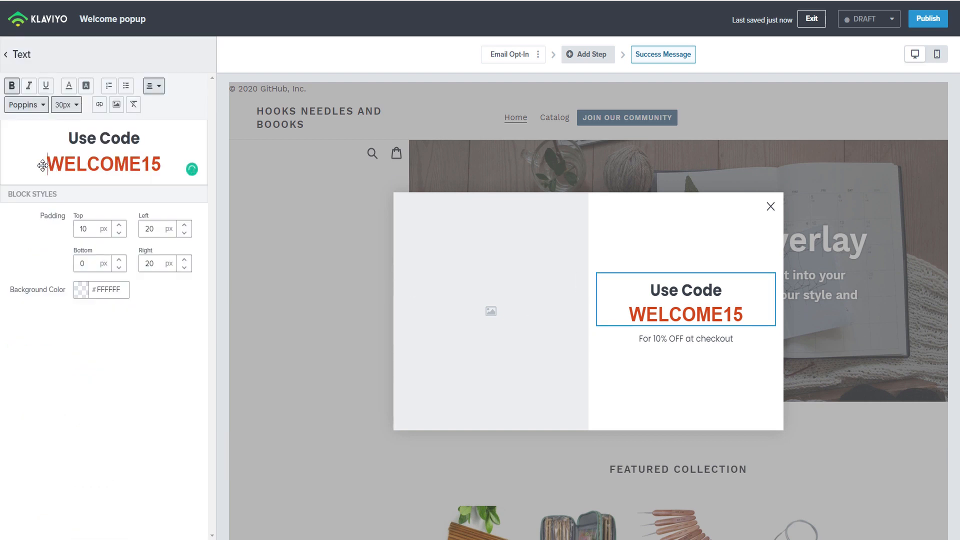
pyautogui.click(48, 160)
pyautogui.write('"')
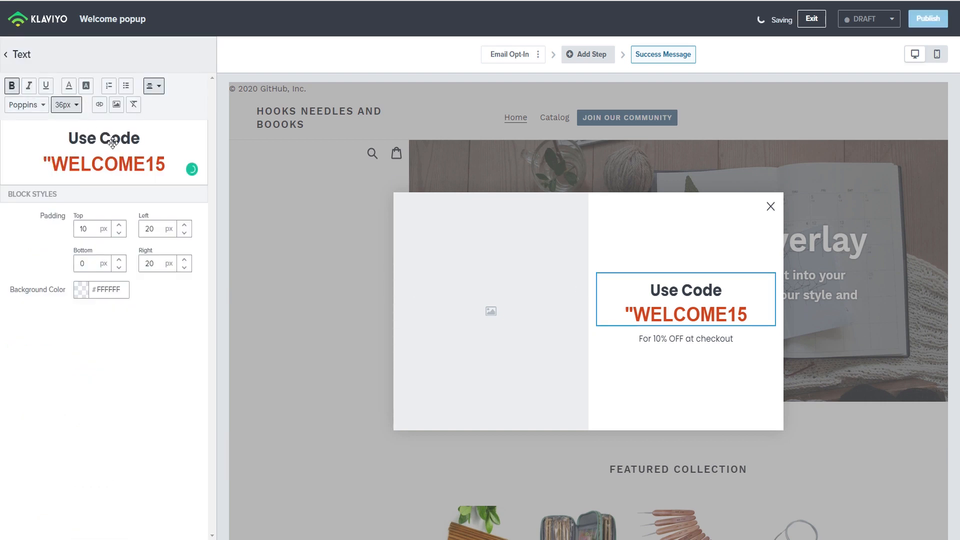
pyautogui.click(165, 157)
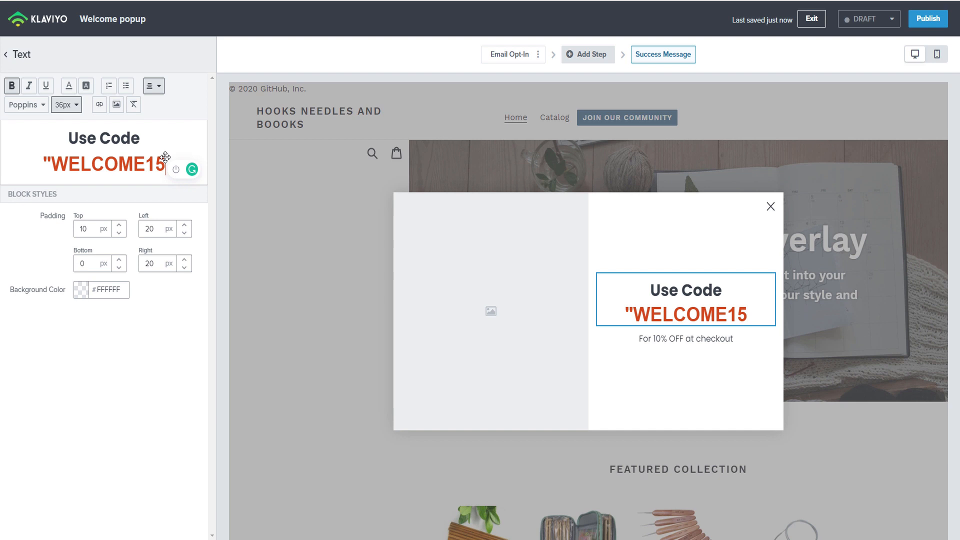
pyautogui.write('"')
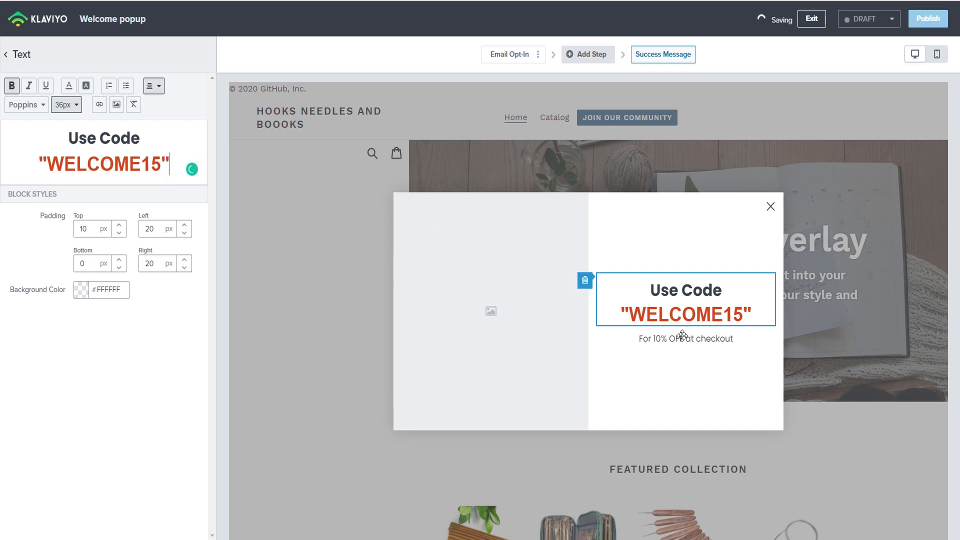
# Step: Change the line below the code to "For 15% OFF at checkout" and leave the text block
pyautogui.click(622, 338)
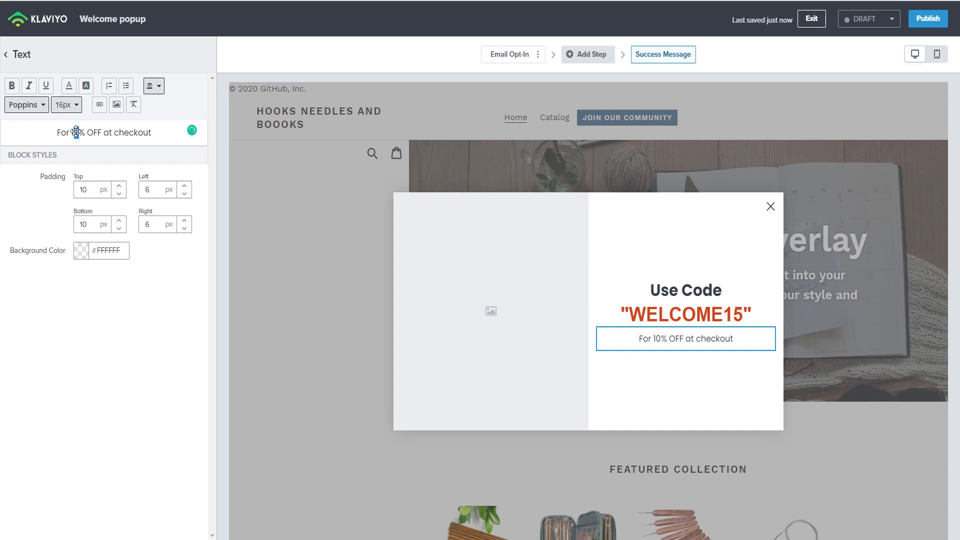
pyautogui.write('5')
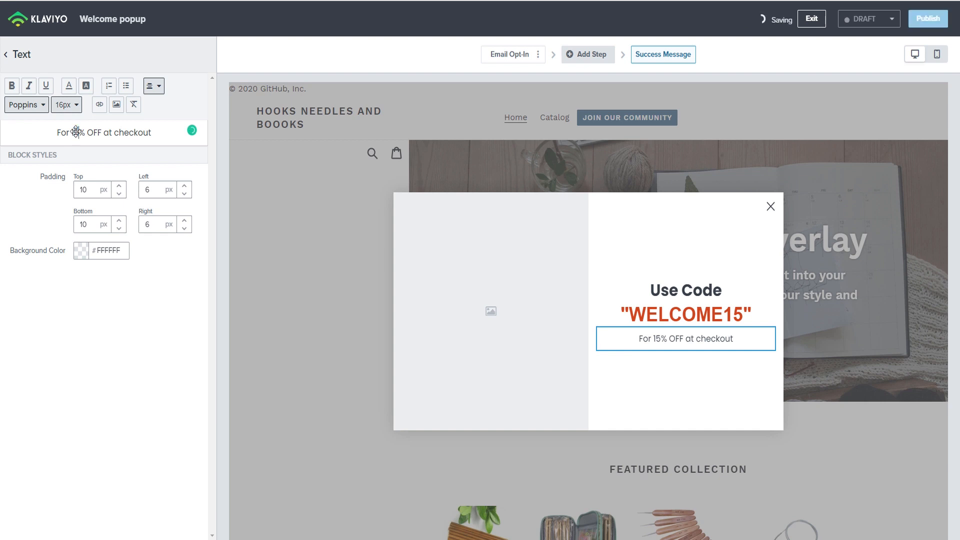
pyautogui.click(10, 54)
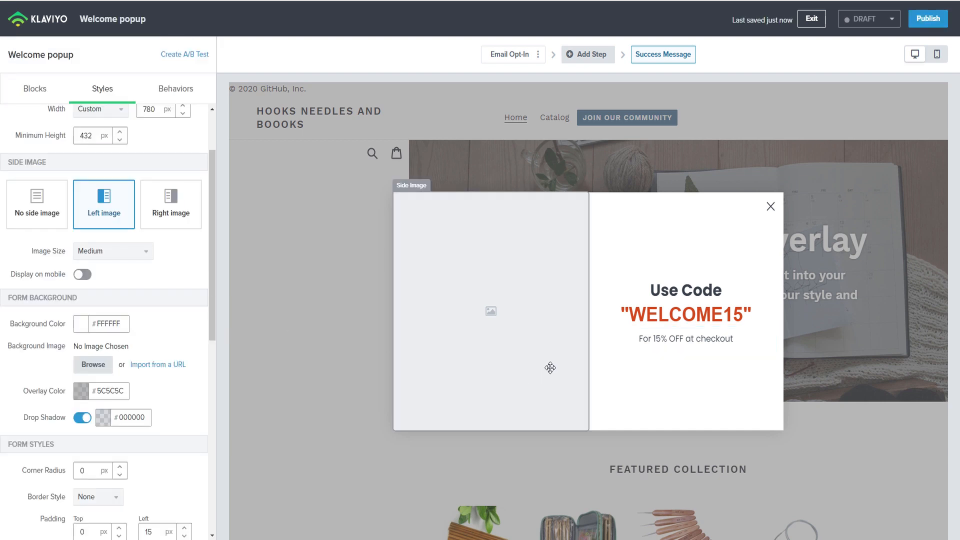
# Step: Publish the Welcome popup signup form and exit the form editor
pyautogui.click(935, 22)
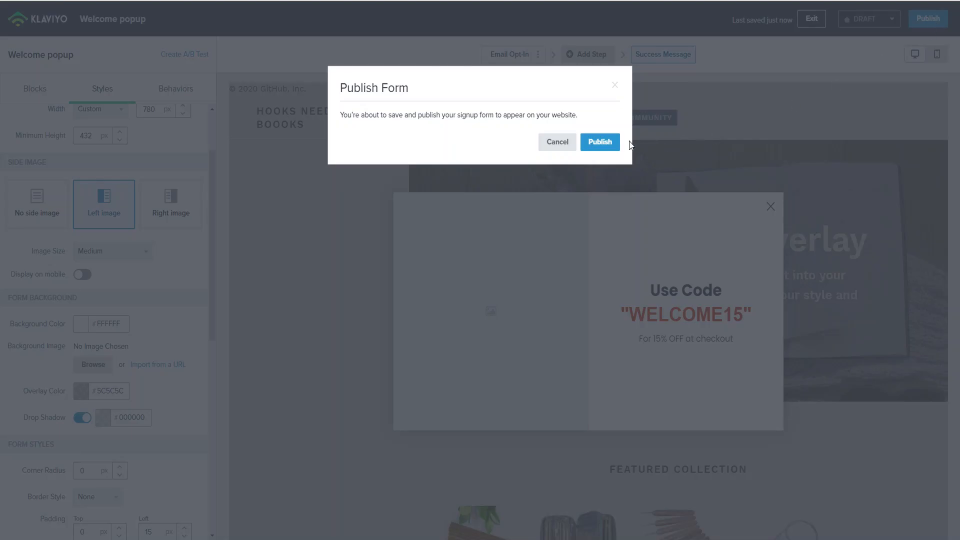
pyautogui.click(607, 144)
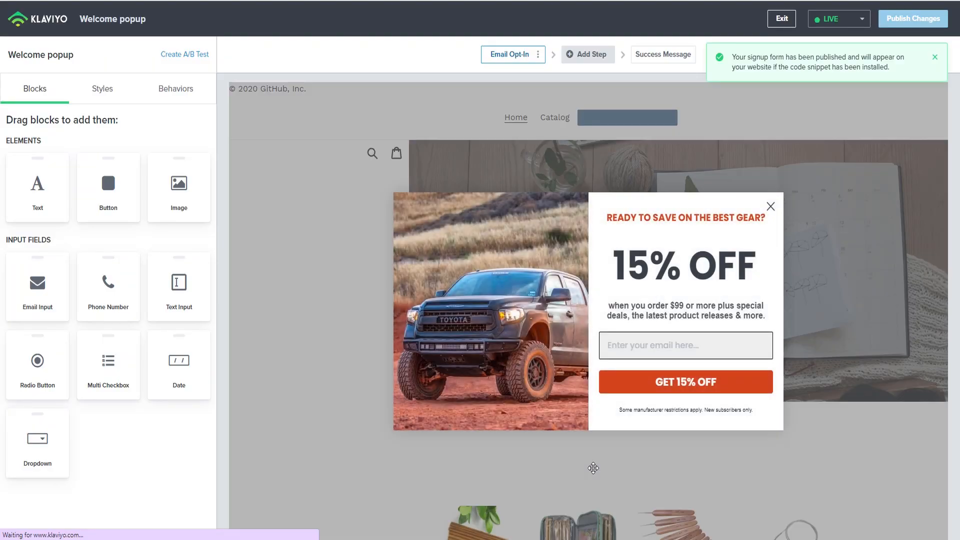
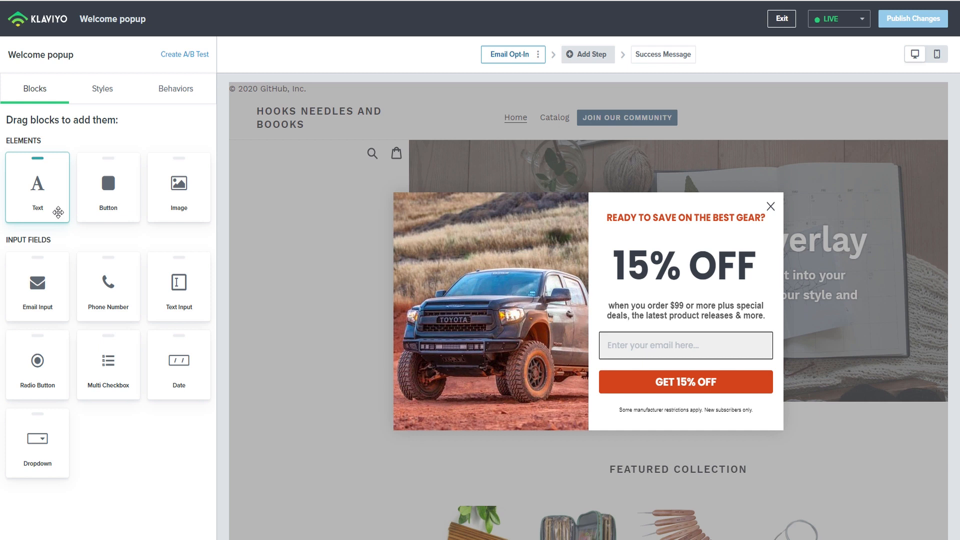
pyautogui.click(778, 22)
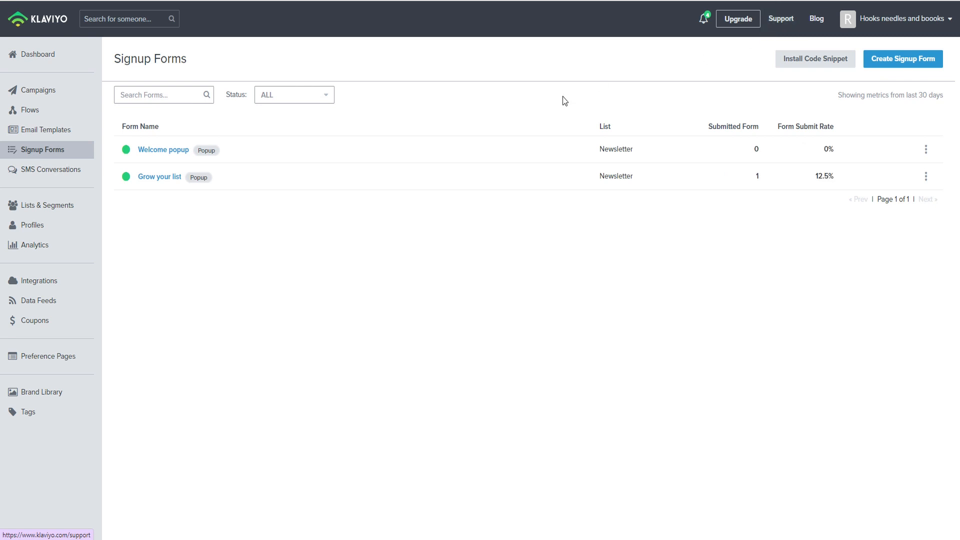
# Step: Start a new popup signup form from scratch and name it "Trial 2"
pyautogui.click(892, 59)
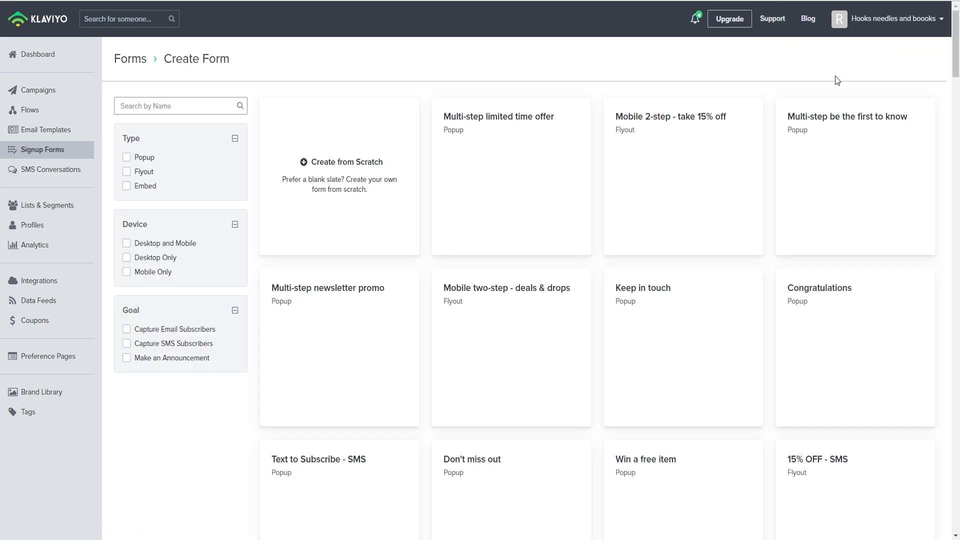
pyautogui.click(363, 191)
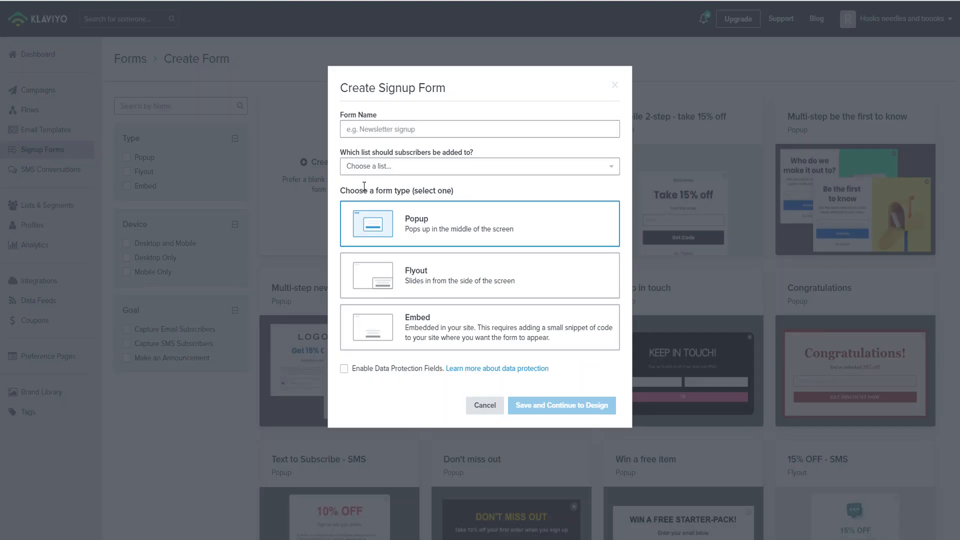
pyautogui.click(370, 126)
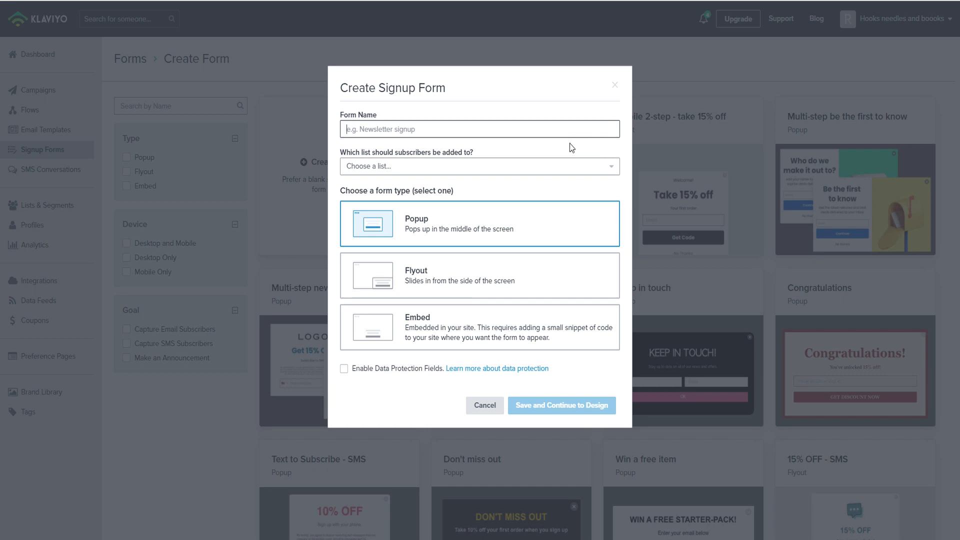
pyautogui.write('tRIAL 2')
pyautogui.moveTo(382, 132); pyautogui.dragTo(268, 121)
pyautogui.write('TRI')
pyautogui.press('BackSpace')
pyautogui.write('rial 3')
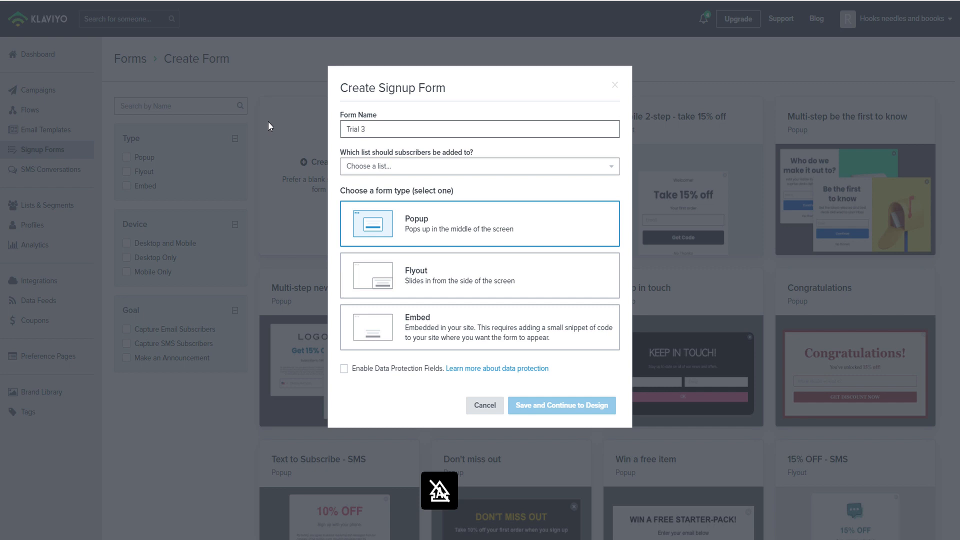
# Step: Choose the Newsletter list for the new form's subscribers, then save and continue to the design
pyautogui.click(461, 165)
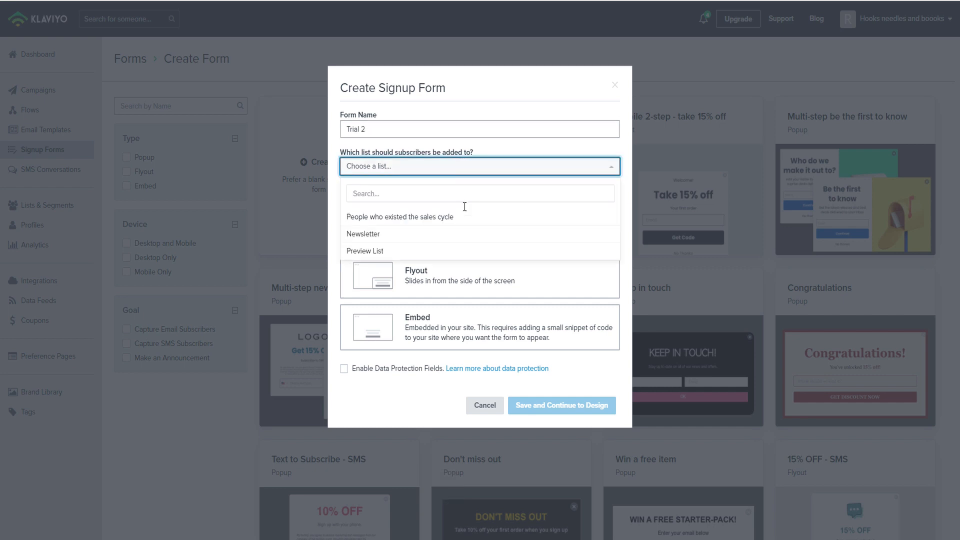
pyautogui.click(462, 234)
pyautogui.click(561, 415)
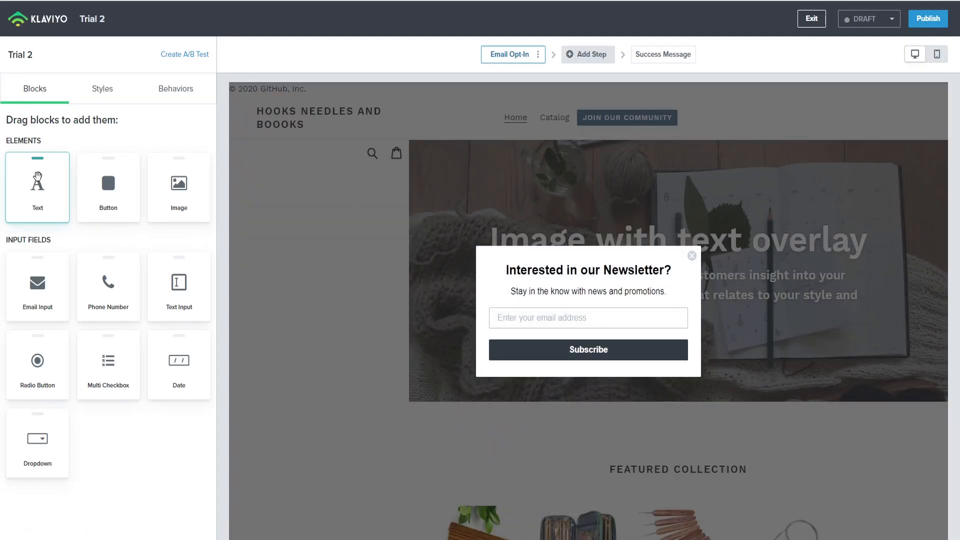
# Step: Add a text block above the "Interested in our Newsletter?" heading and try highlight colours on its text
pyautogui.moveTo(61, 185); pyautogui.dragTo(607, 278)
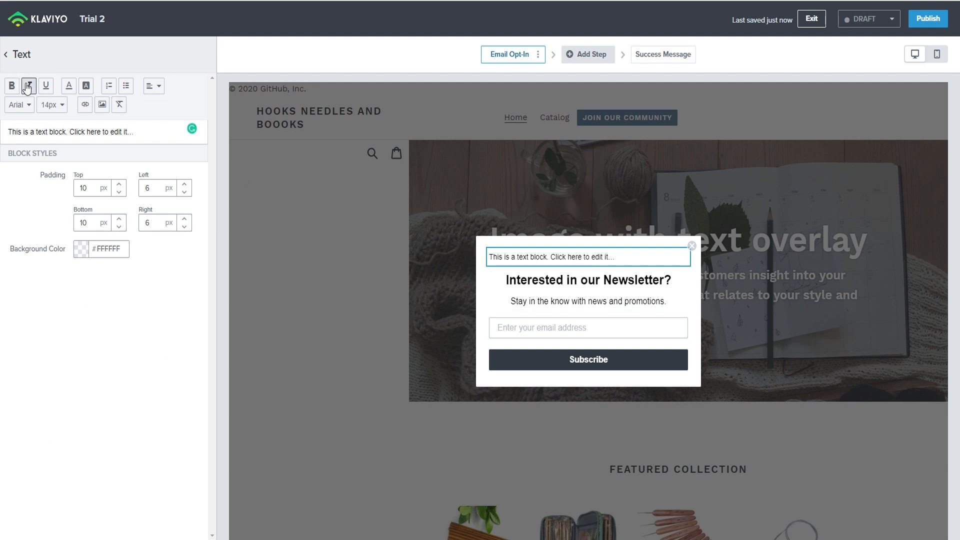
pyautogui.moveTo(139, 132); pyautogui.dragTo(3, 125)
pyautogui.click(86, 85)
pyautogui.click(157, 109)
pyautogui.click(86, 85)
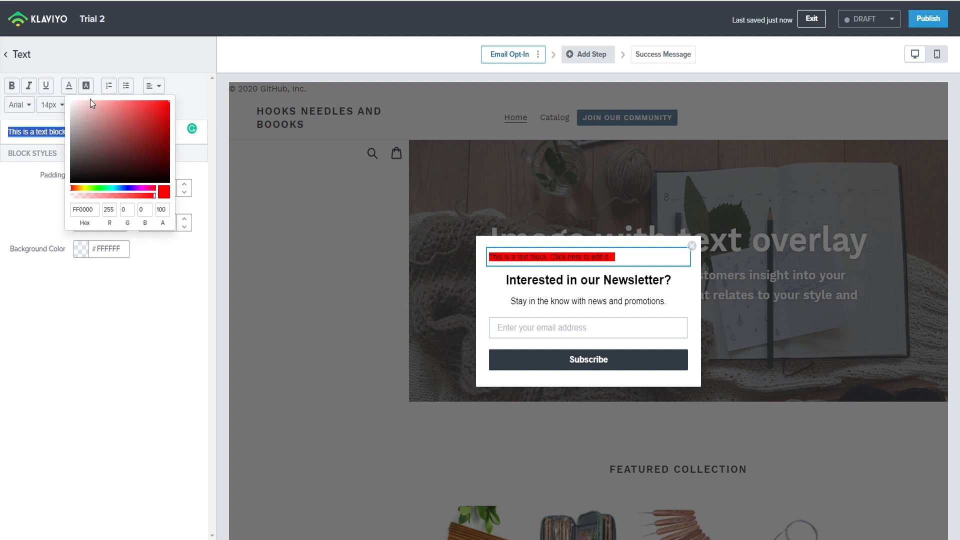
pyautogui.click(91, 100)
# Step: Center-align the new block's text and clear its highlight colour
pyautogui.click(187, 83)
pyautogui.click(154, 86)
pyautogui.click(154, 127)
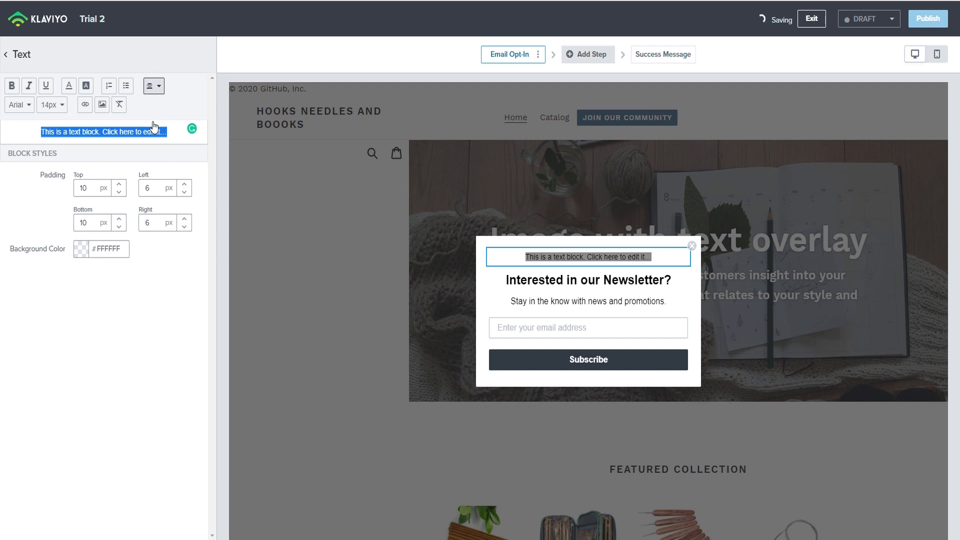
pyautogui.click(103, 129)
pyautogui.click(86, 86)
pyautogui.click(79, 196)
# Step: Try adding a link to the words "Click here" and inserting an image in the text block
pyautogui.moveTo(102, 131); pyautogui.dragTo(130, 134)
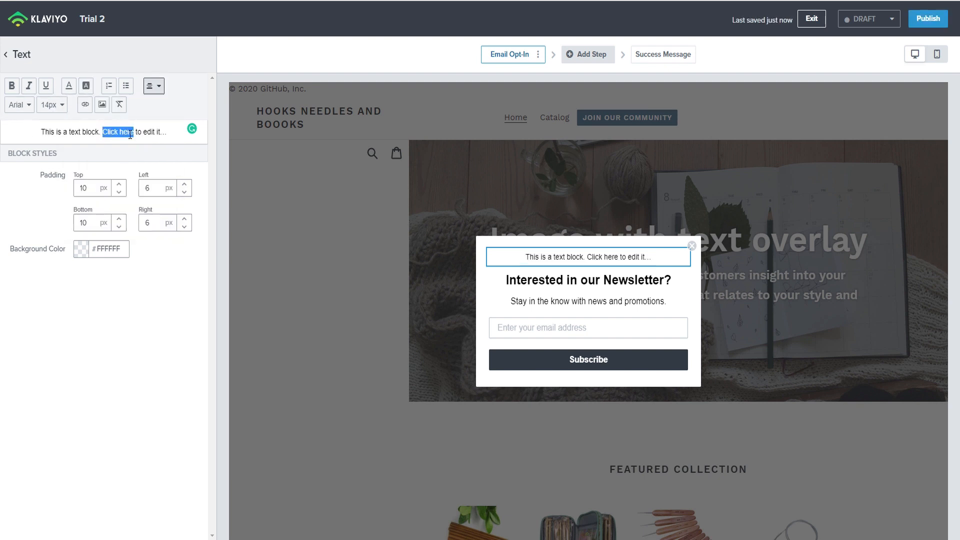
pyautogui.click(85, 105)
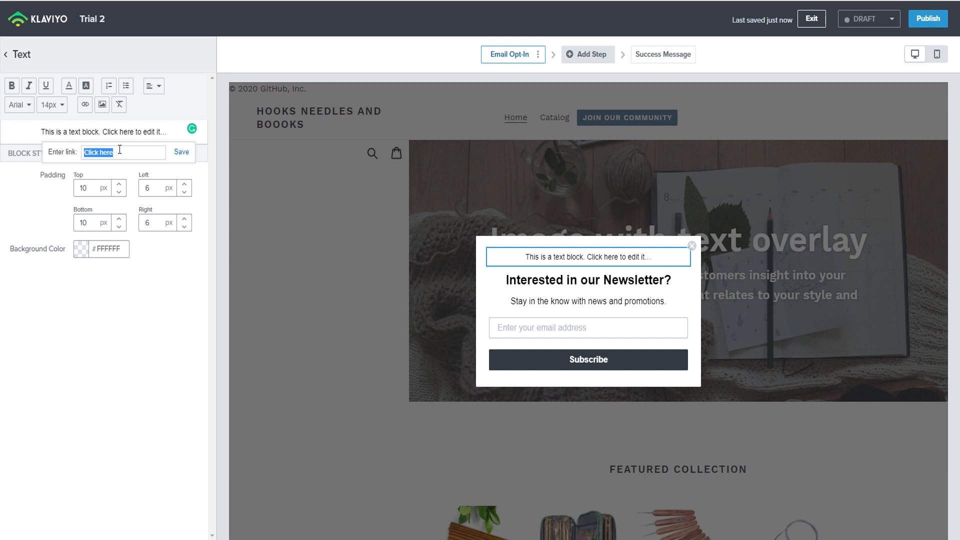
pyautogui.click(32, 130)
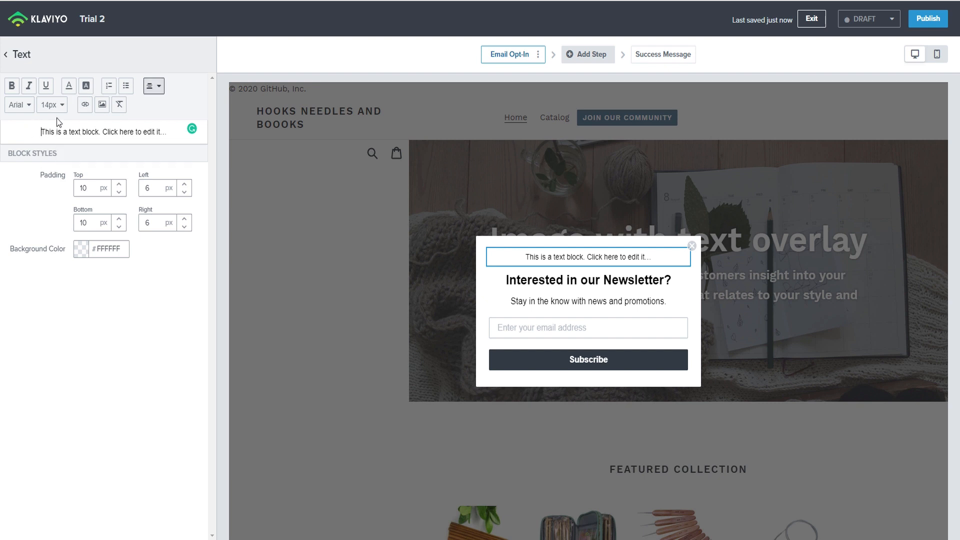
pyautogui.click(103, 106)
pyautogui.click(534, 245)
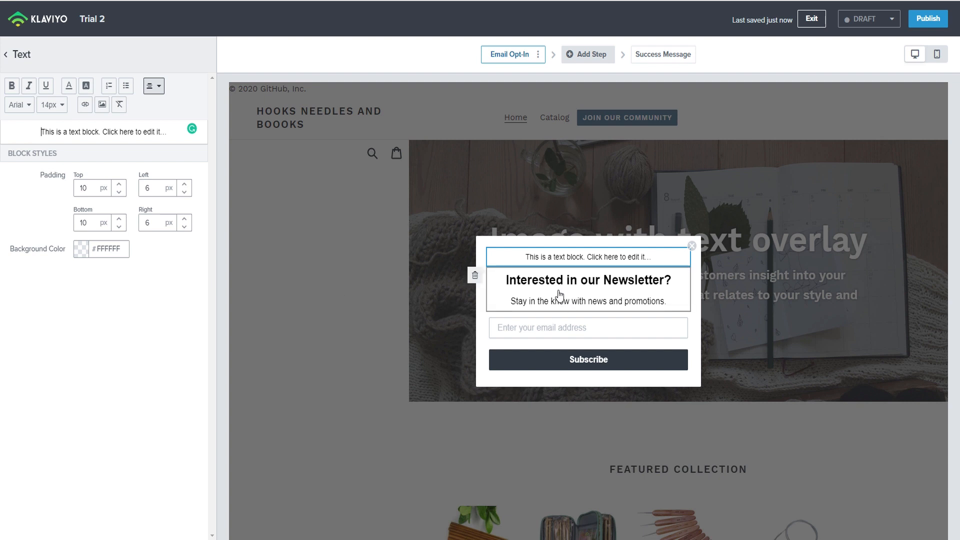
# Step: Add a button block below the new text block and make it submit the form to the Newsletter list
pyautogui.click(8, 56)
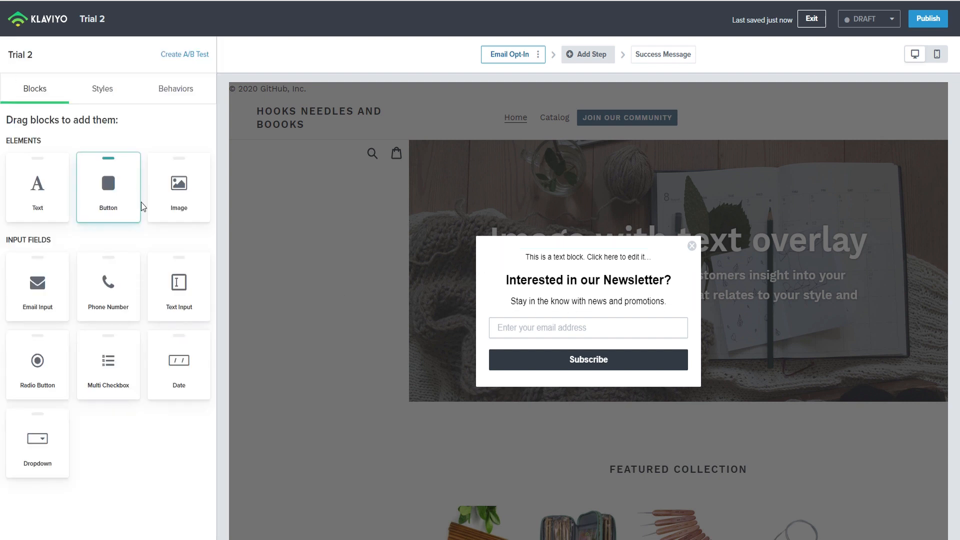
pyautogui.moveTo(105, 185); pyautogui.dragTo(575, 271)
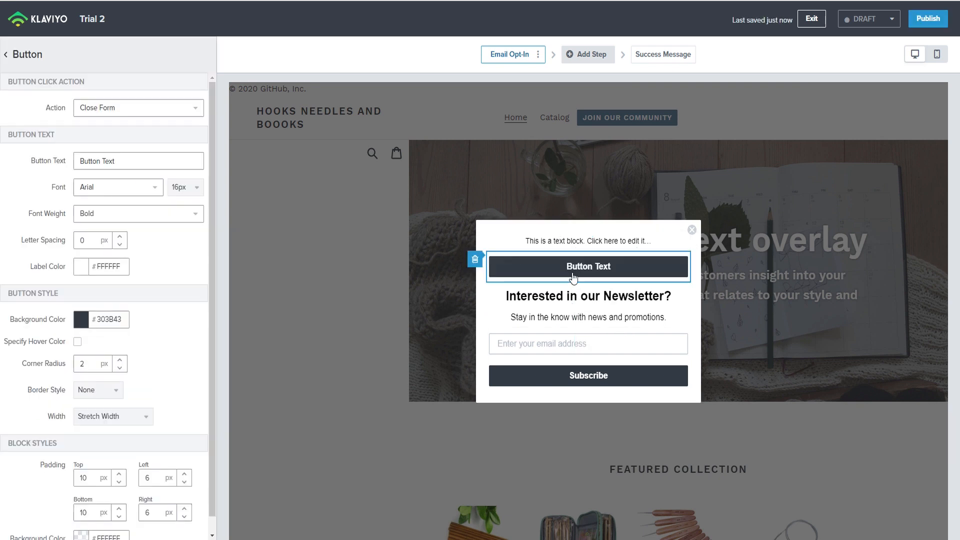
pyautogui.click(118, 109)
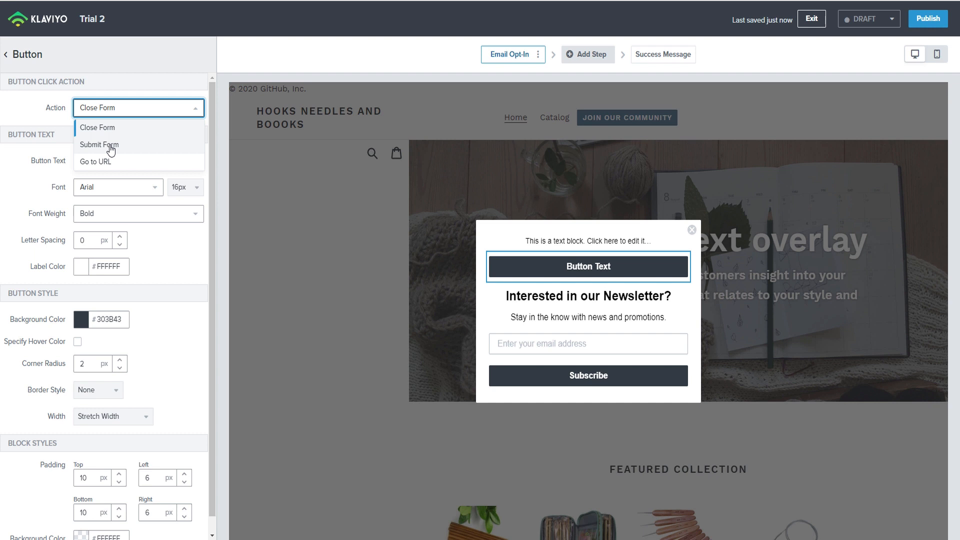
pyautogui.click(110, 146)
pyautogui.click(108, 134)
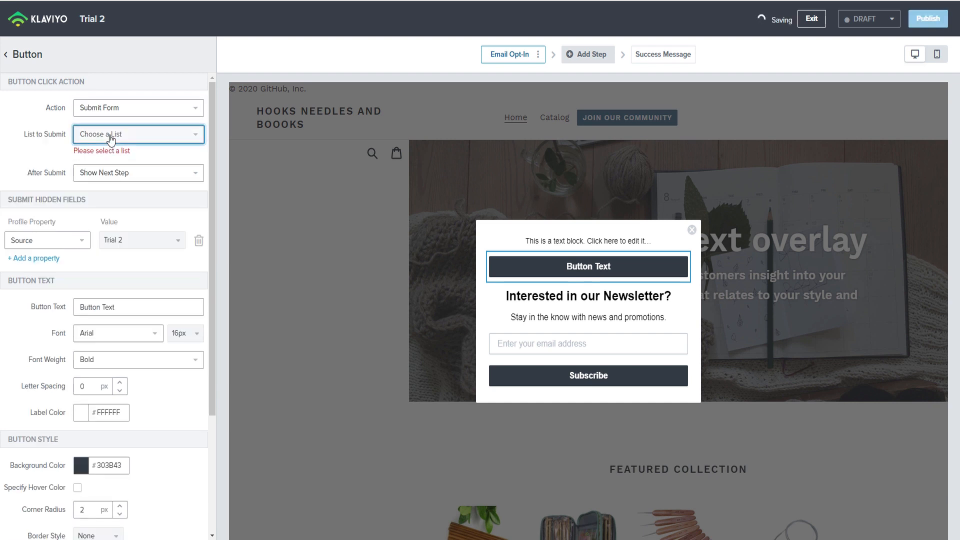
pyautogui.click(101, 200)
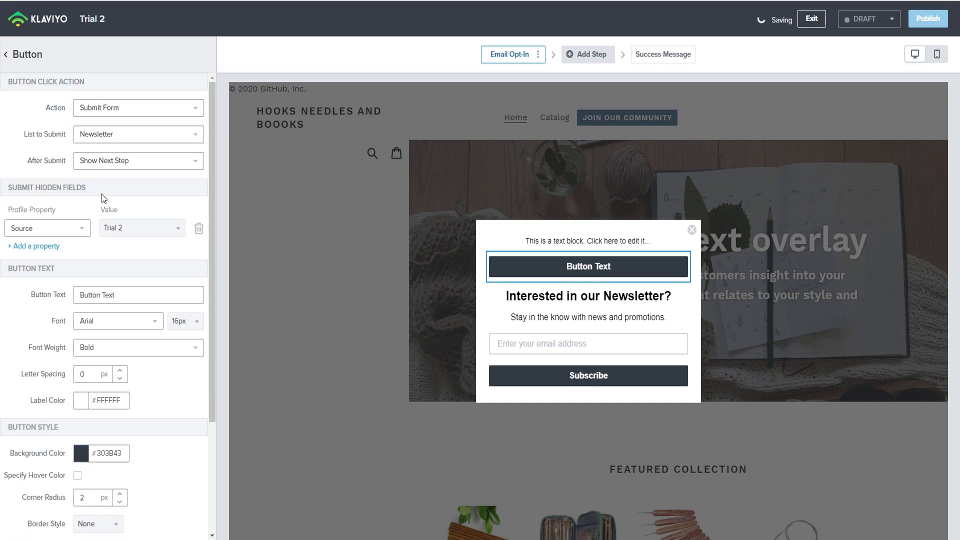
# Step: Compare the new button's settings with the Subscribe button's and review its text, style and block options
pyautogui.click(557, 376)
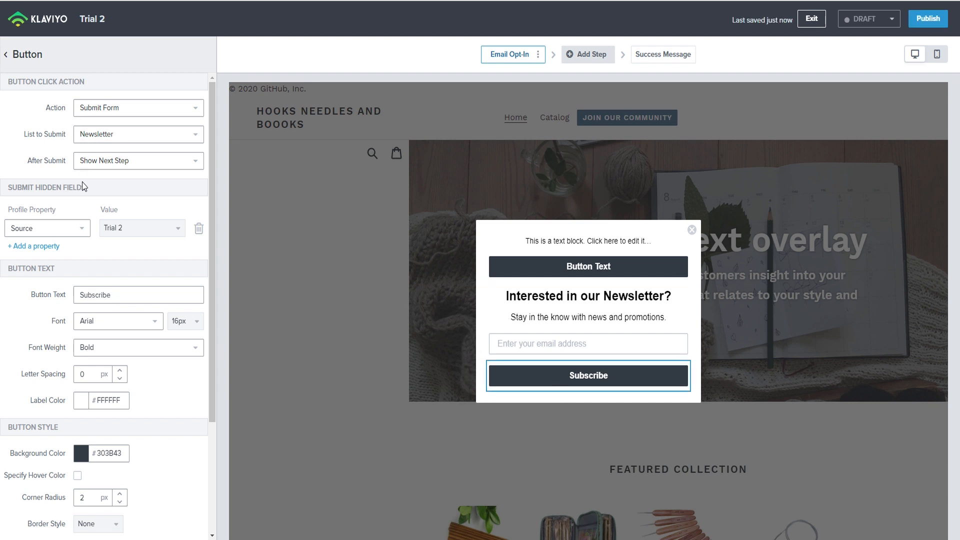
pyautogui.click(534, 269)
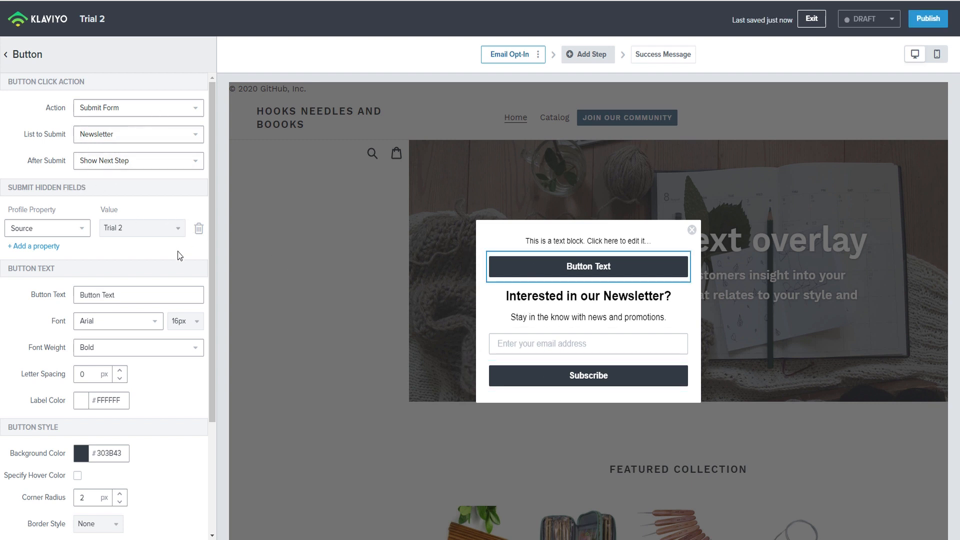
pyautogui.scroll(-2, 175, 265)
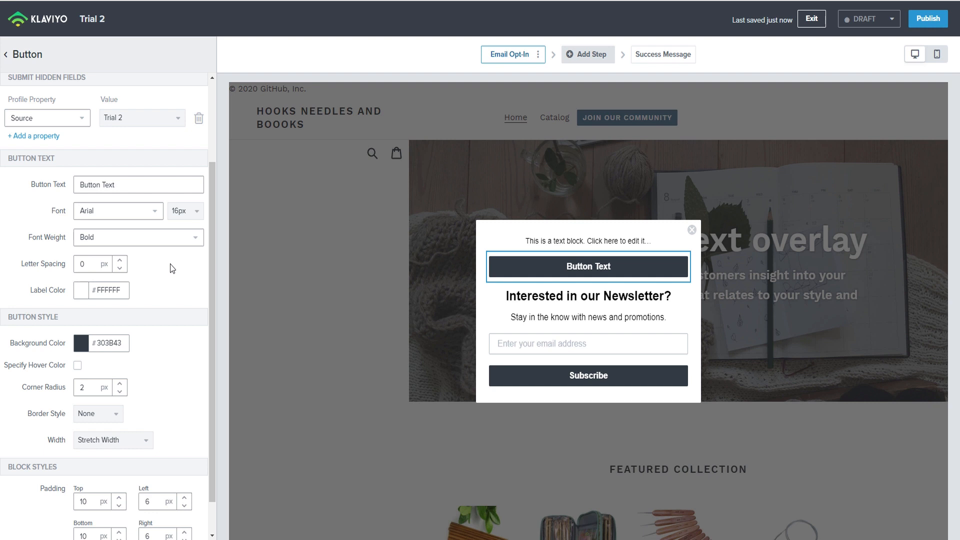
pyautogui.scroll(-1, 172, 268)
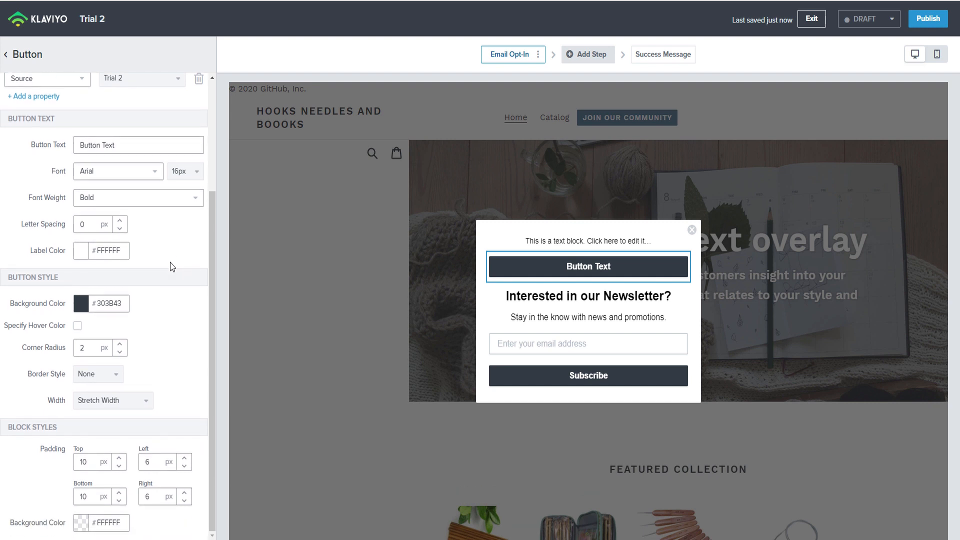
# Step: Try the new button's other width option, return it to Stretch Width and leave the button's settings
pyautogui.click(114, 400)
pyautogui.click(116, 448)
pyautogui.click(116, 400)
pyautogui.click(110, 425)
pyautogui.click(6, 56)
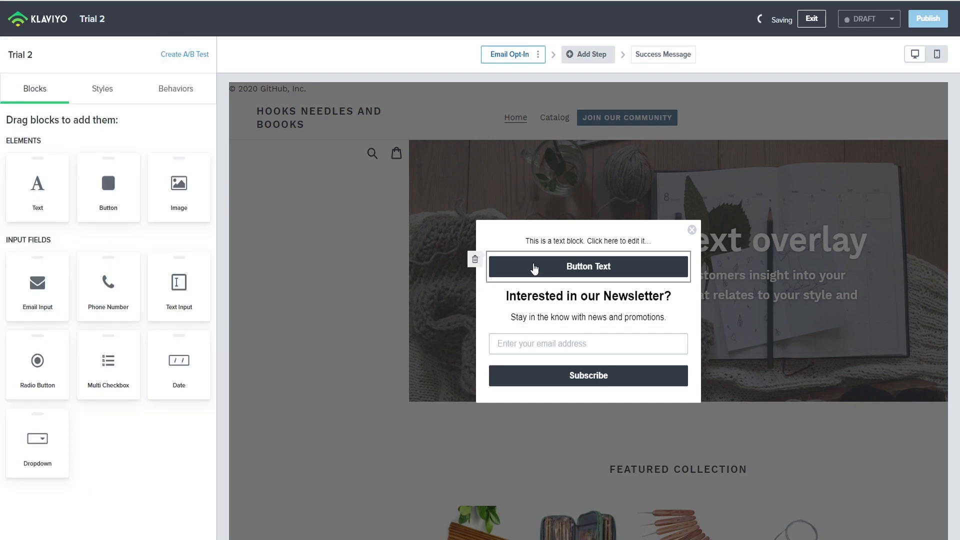
# Step: Delete the new button block and the new text block above the newsletter heading
pyautogui.click(474, 259)
pyautogui.click(594, 148)
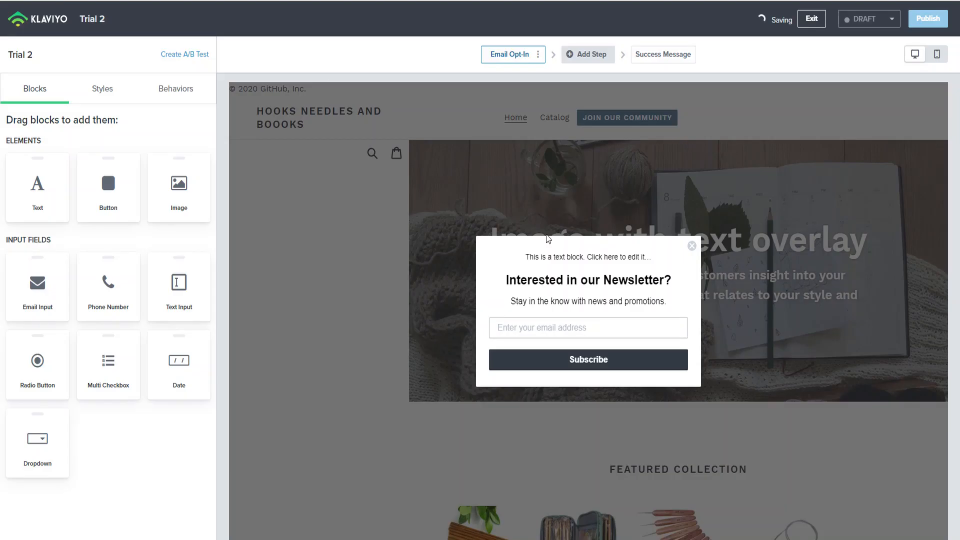
pyautogui.click(474, 256)
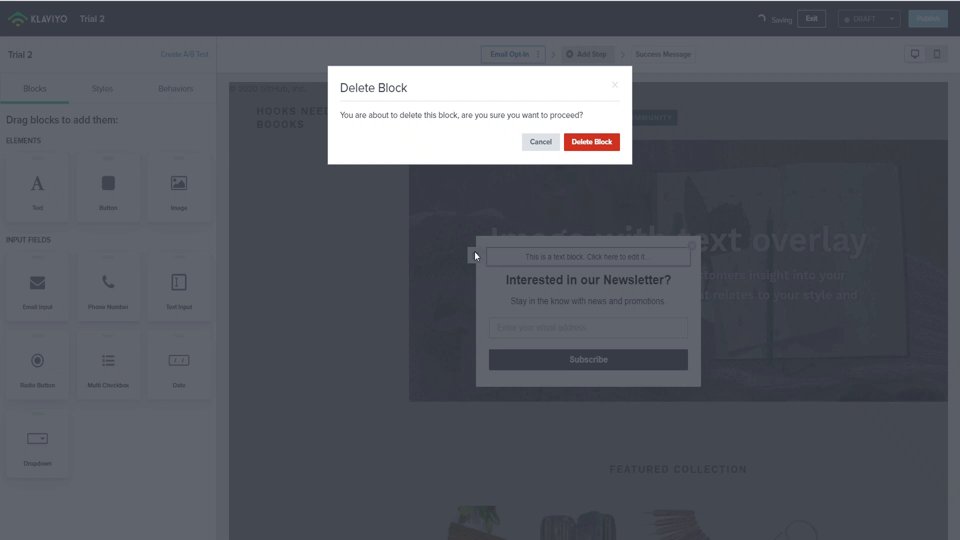
pyautogui.click(591, 143)
# Step: Add an image block beside the newsletter heading and leave its settings
pyautogui.moveTo(183, 190); pyautogui.dragTo(556, 472)
pyautogui.moveTo(495, 331); pyautogui.dragTo(502, 271)
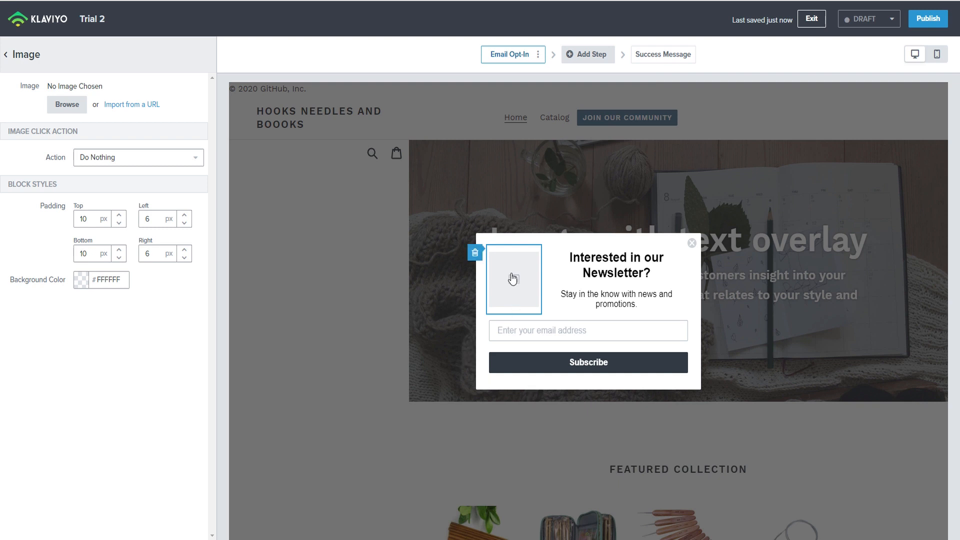
pyautogui.click(6, 55)
# Step: Try the right side image layout and give the form a left side image
pyautogui.click(88, 90)
pyautogui.click(106, 287)
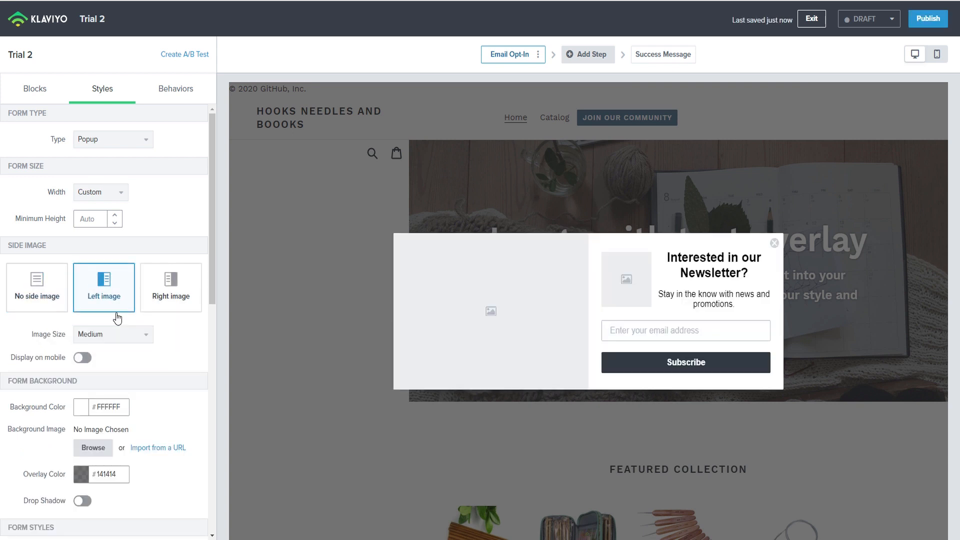
pyautogui.click(190, 287)
pyautogui.click(88, 290)
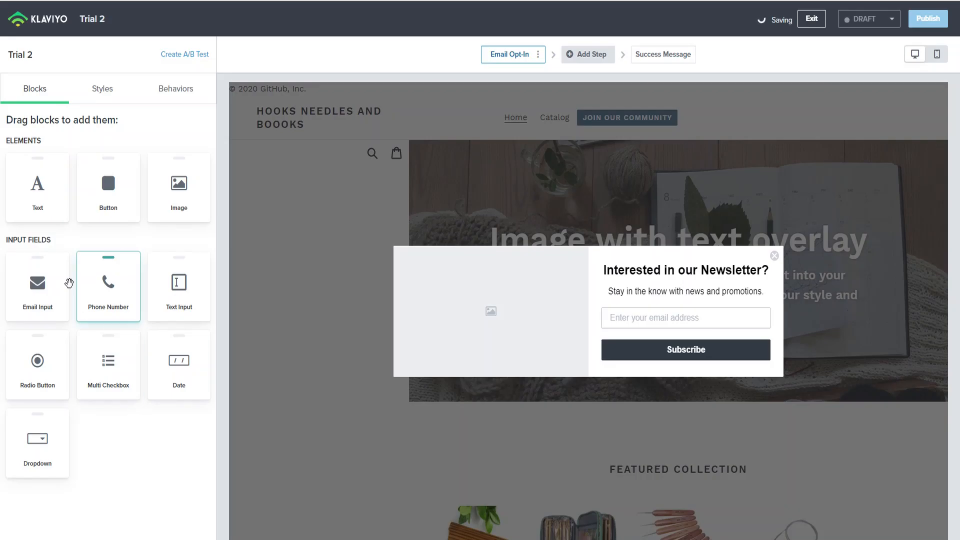
# Step: Try to bring an additional email input block onto the form
pyautogui.moveTo(46, 298); pyautogui.dragTo(240, 320)
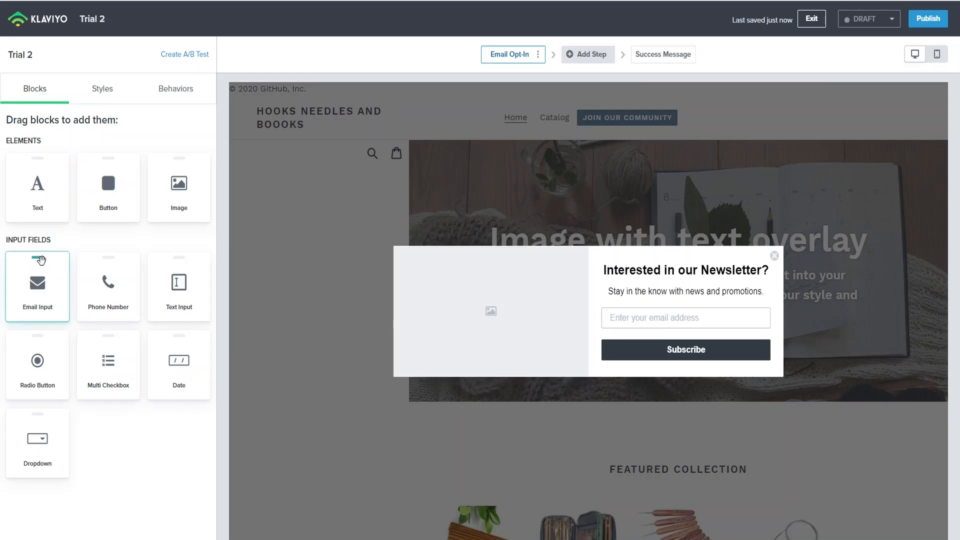
pyautogui.moveTo(60, 258); pyautogui.dragTo(817, 411)
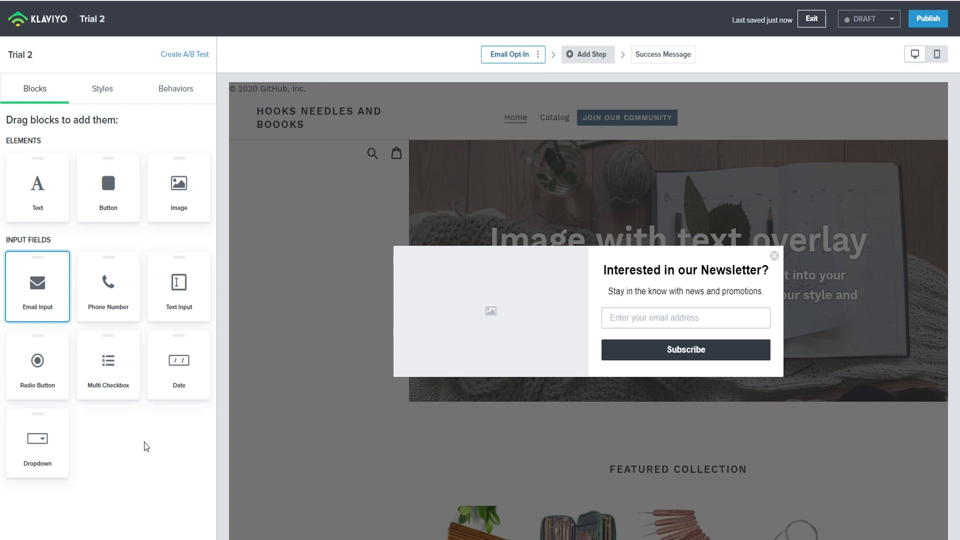
pyautogui.moveTo(45, 280); pyautogui.dragTo(146, 303)
# Step: Add a phone number block below the email field, and delete it together with its SMS consent text
pyautogui.moveTo(87, 298); pyautogui.dragTo(659, 338)
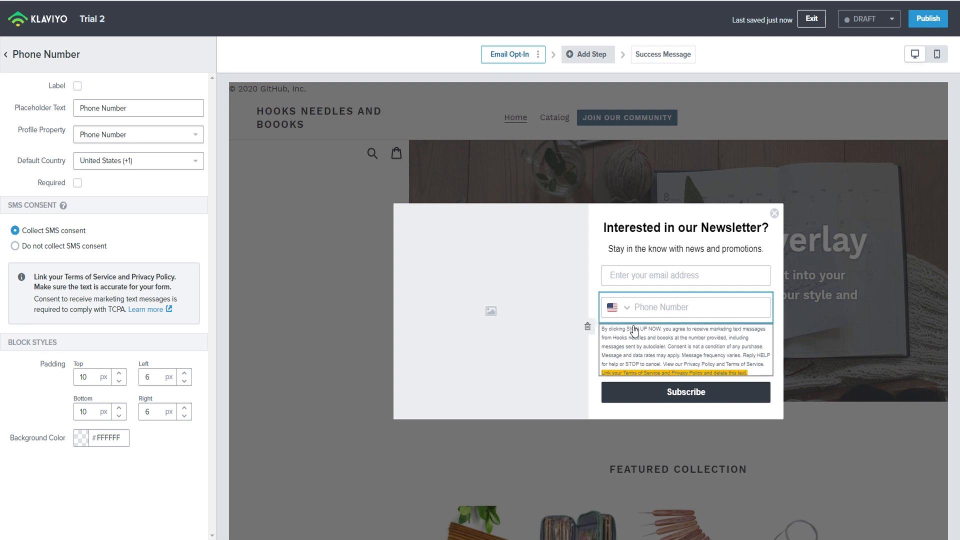
pyautogui.click(589, 300)
pyautogui.click(592, 142)
pyautogui.click(588, 311)
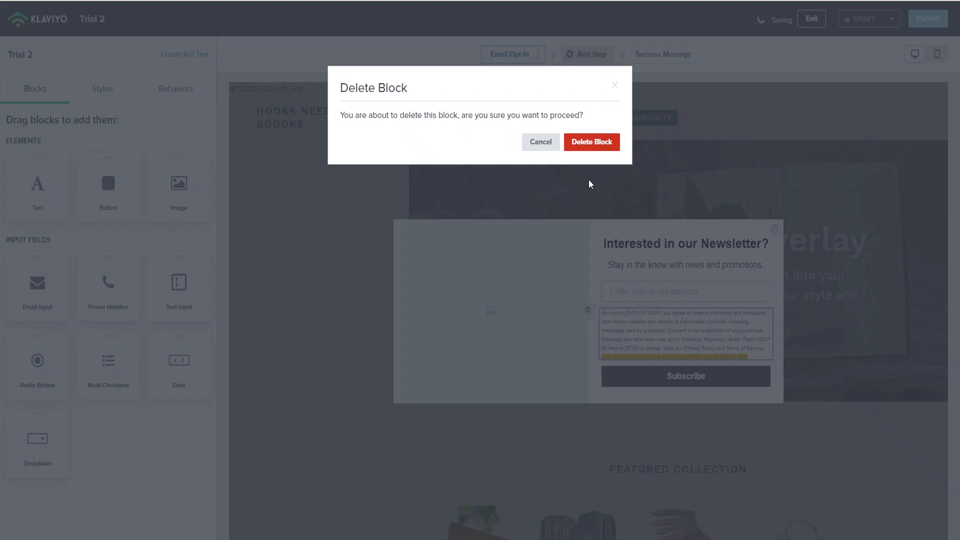
pyautogui.click(591, 141)
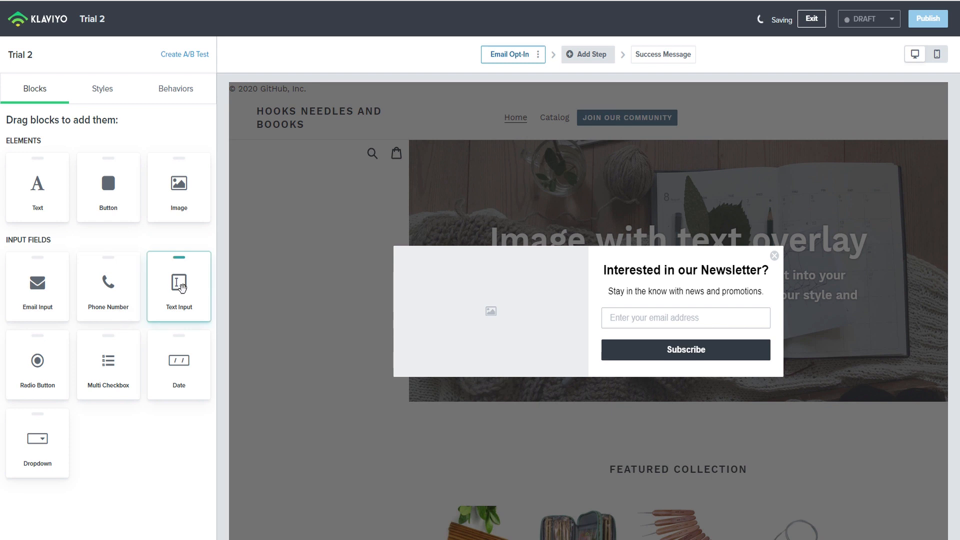
# Step: Add a text input block below the email field to review its profile property choices, and delete the block
pyautogui.moveTo(181, 288); pyautogui.dragTo(695, 354)
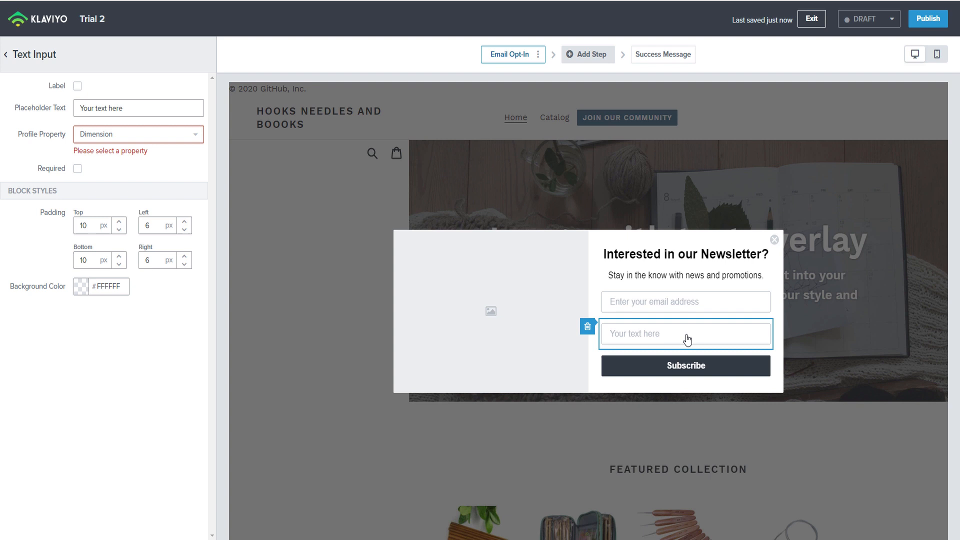
pyautogui.click(175, 135)
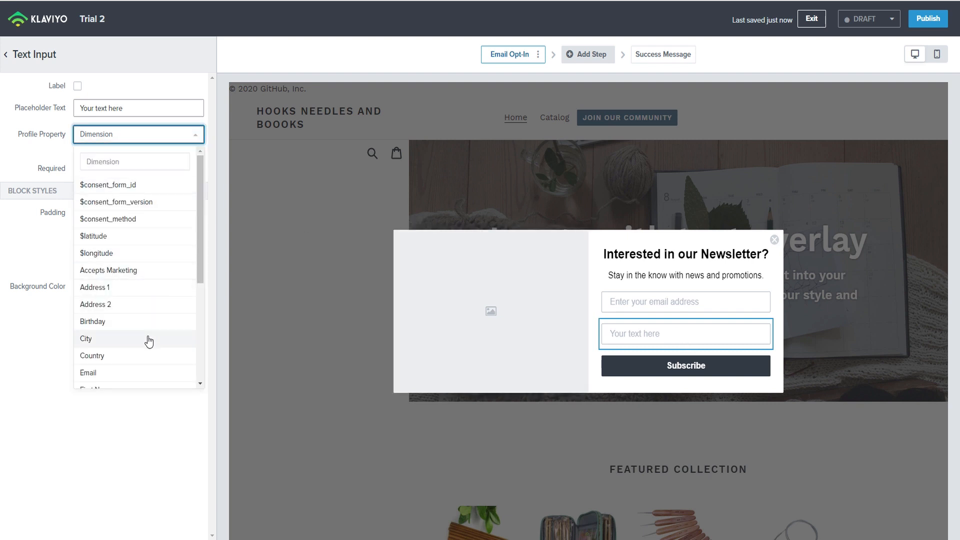
pyautogui.scroll(-1, 149, 350)
pyautogui.scroll(-3, 149, 350)
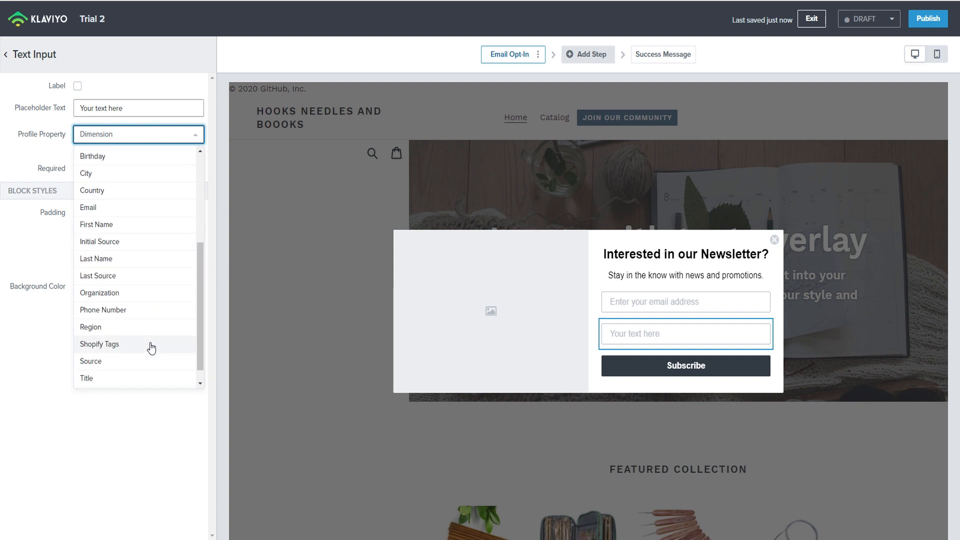
pyautogui.click(167, 407)
pyautogui.click(6, 55)
pyautogui.click(588, 327)
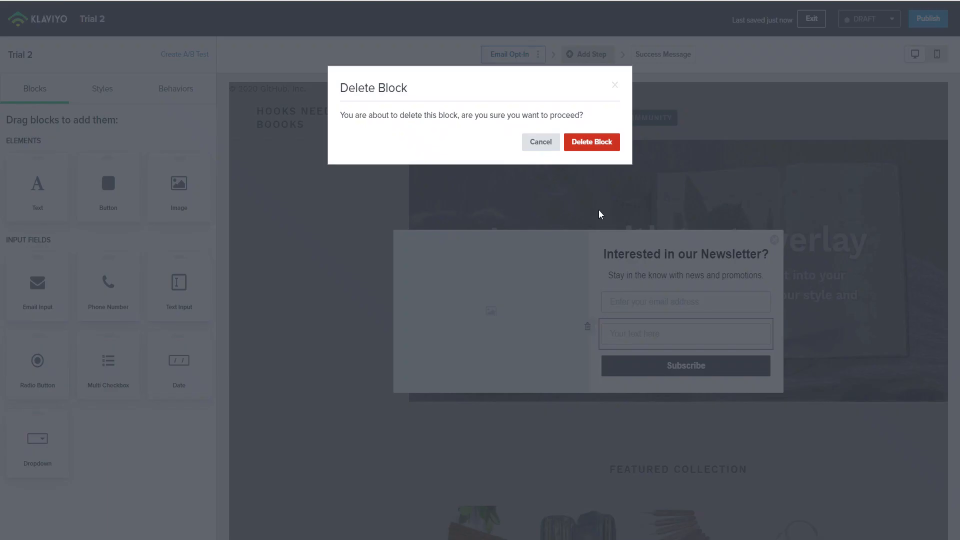
pyautogui.click(592, 142)
# Step: Add a radio buttons block above the Subscribe button to look through its profile properties, and remove it
pyautogui.moveTo(46, 366); pyautogui.dragTo(654, 350)
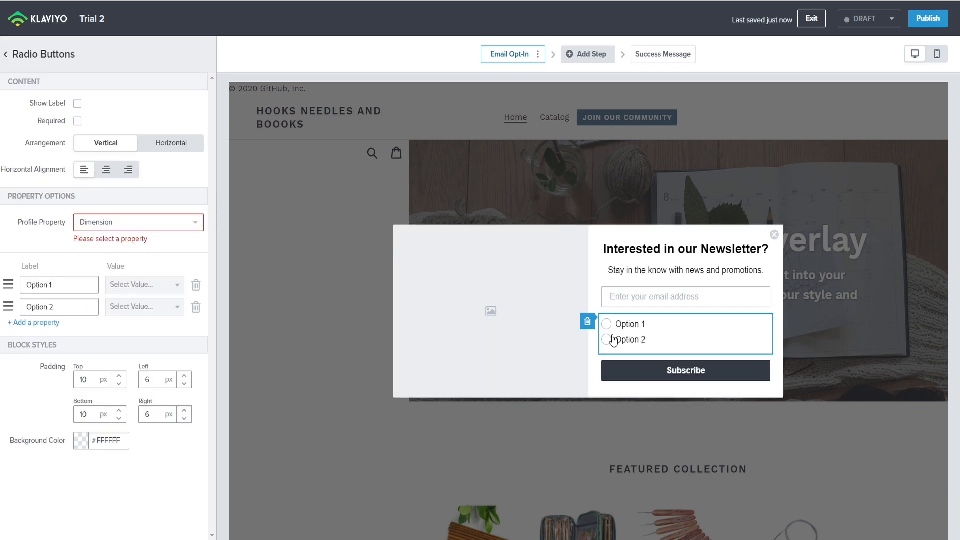
pyautogui.click(186, 223)
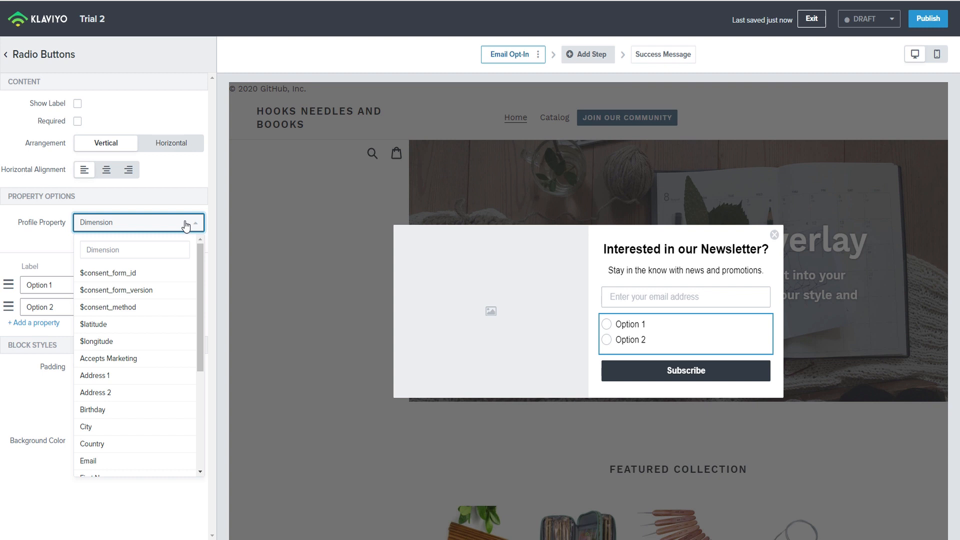
pyautogui.scroll(-1, 156, 373)
pyautogui.scroll(-1, 156, 378)
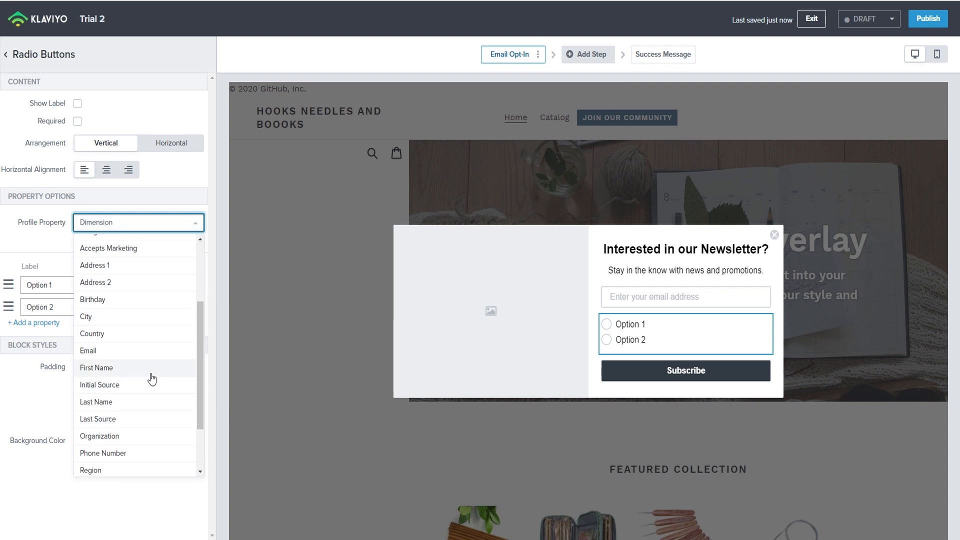
pyautogui.scroll(-2, 150, 379)
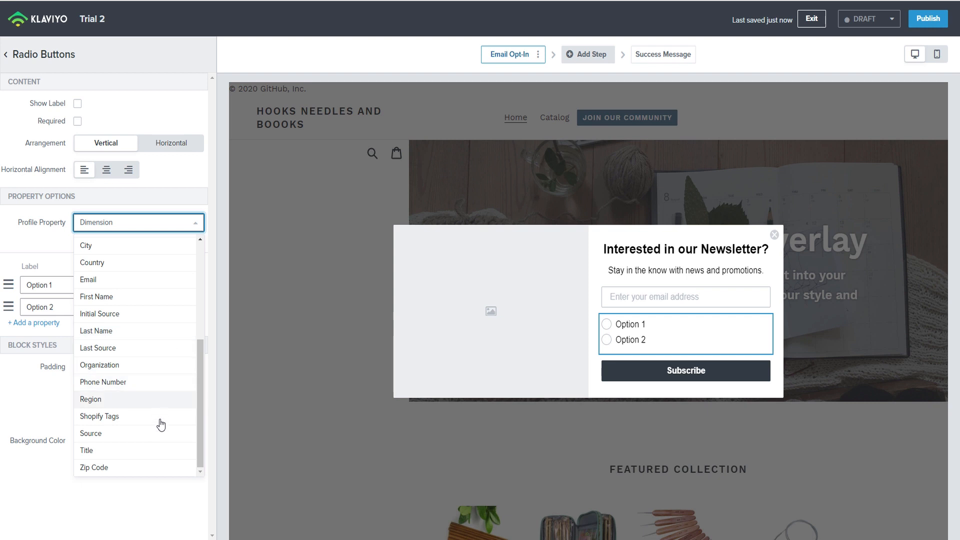
pyautogui.click(88, 507)
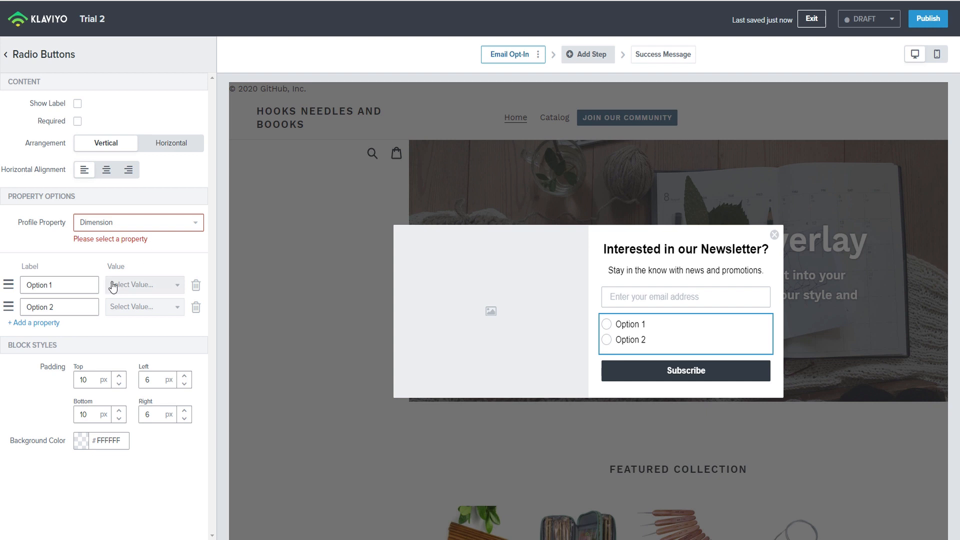
pyautogui.click(588, 322)
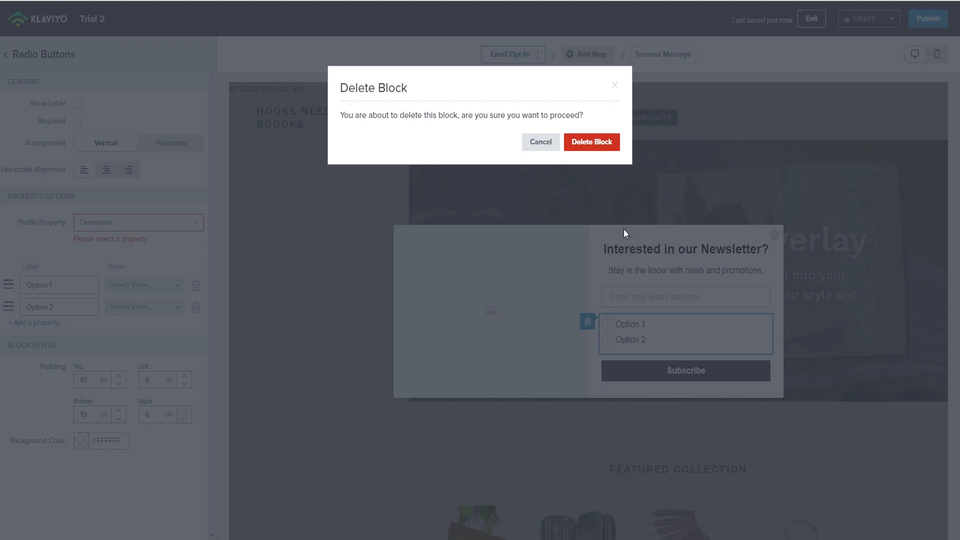
pyautogui.click(606, 145)
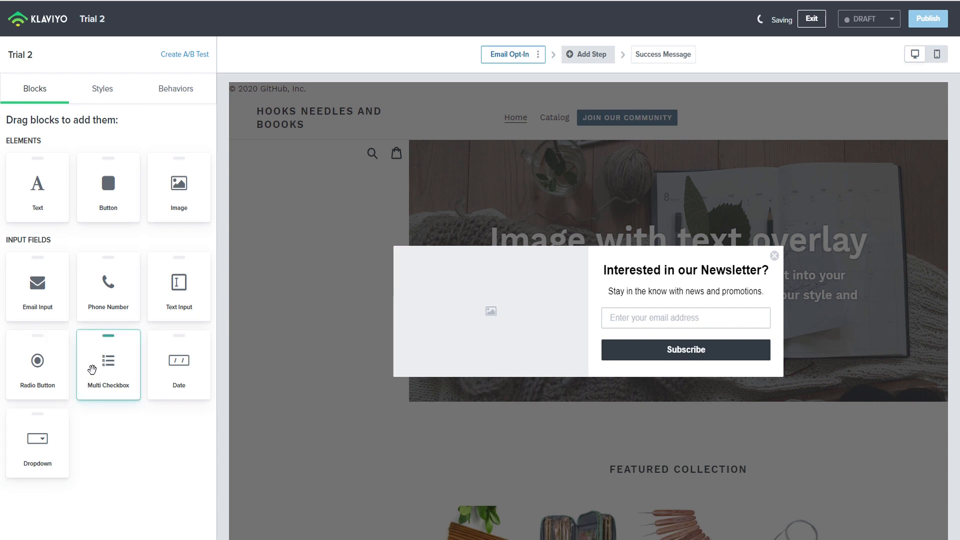
# Step: Add a multi checkbox block between the email field and the Subscribe button, and delete it
pyautogui.moveTo(117, 373); pyautogui.dragTo(693, 339)
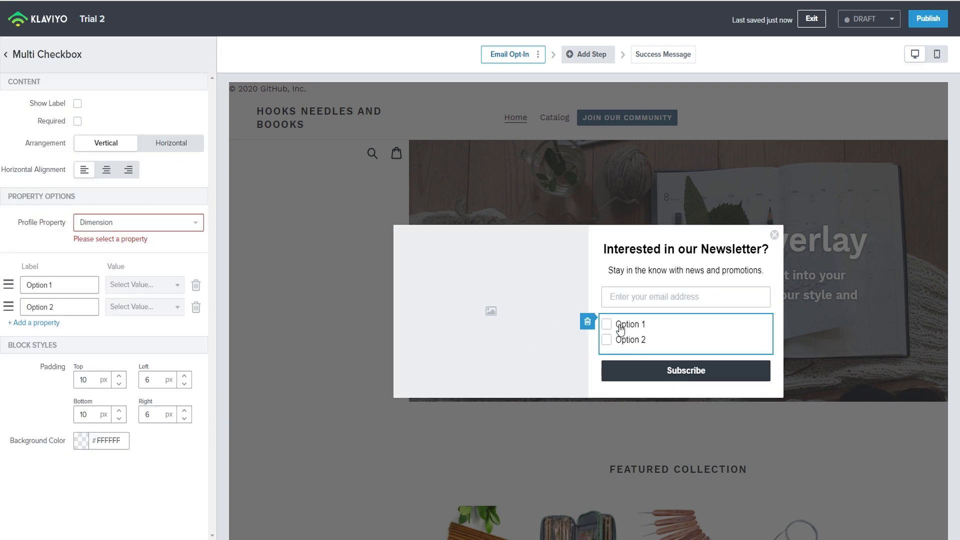
pyautogui.click(588, 321)
pyautogui.click(609, 145)
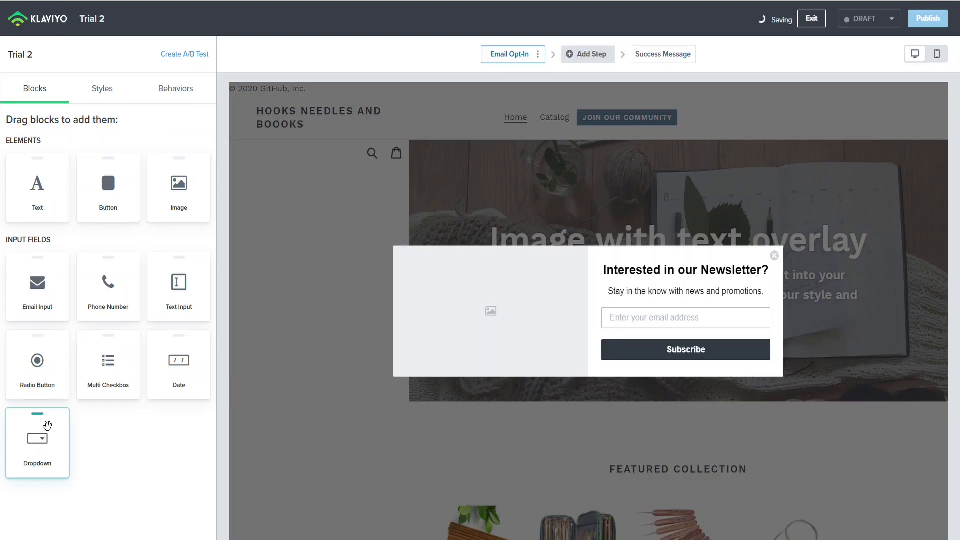
# Step: Add a date block below the email field with the Birthday profile property and the DD MM YYYY date format
pyautogui.moveTo(176, 364); pyautogui.dragTo(674, 335)
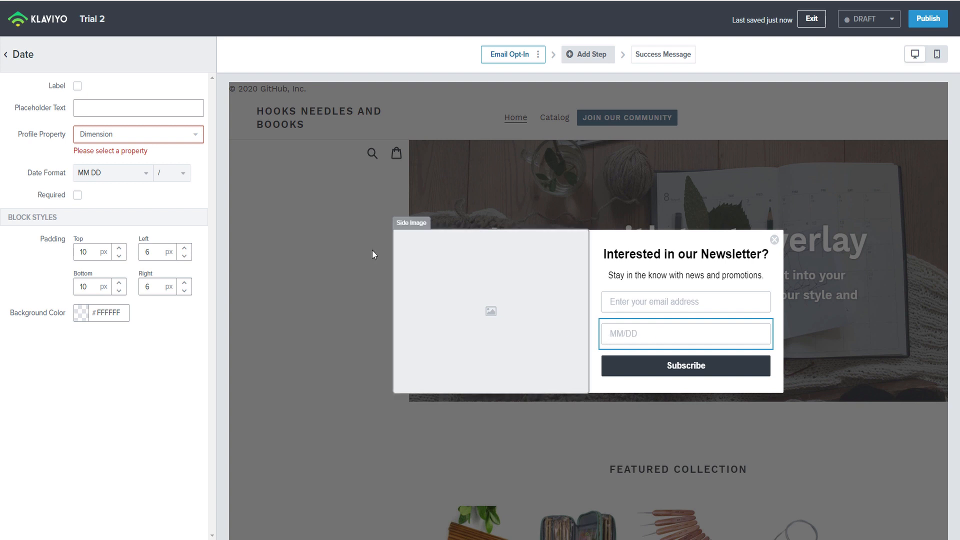
pyautogui.click(113, 135)
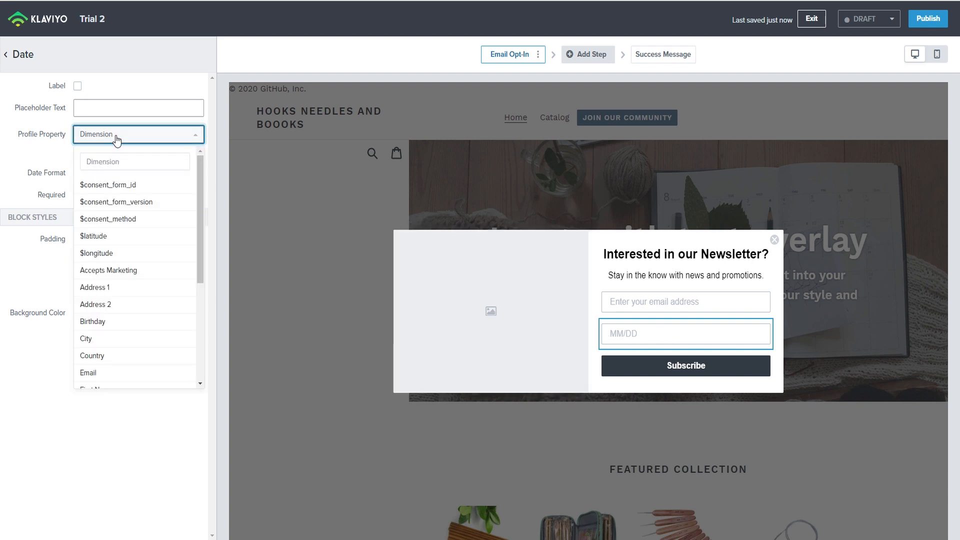
pyautogui.click(121, 324)
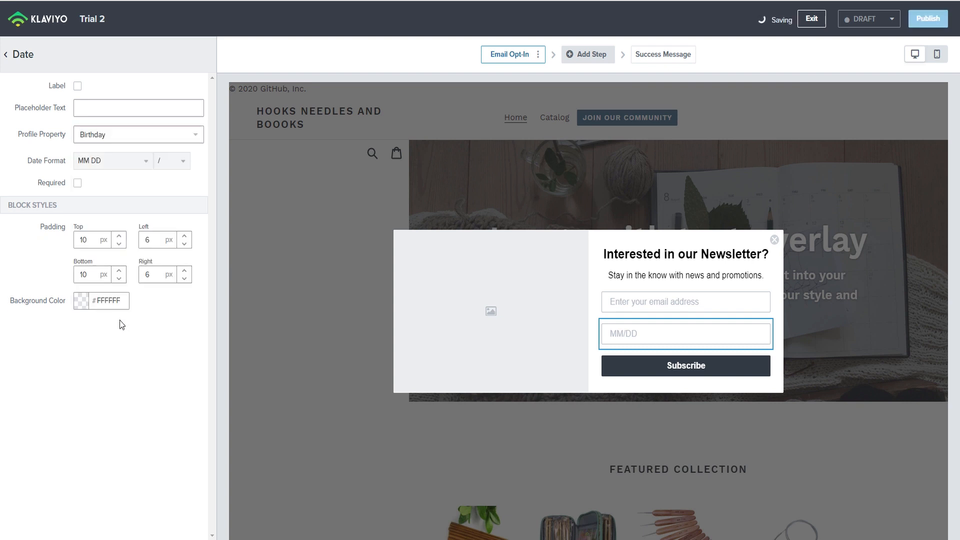
pyautogui.click(145, 165)
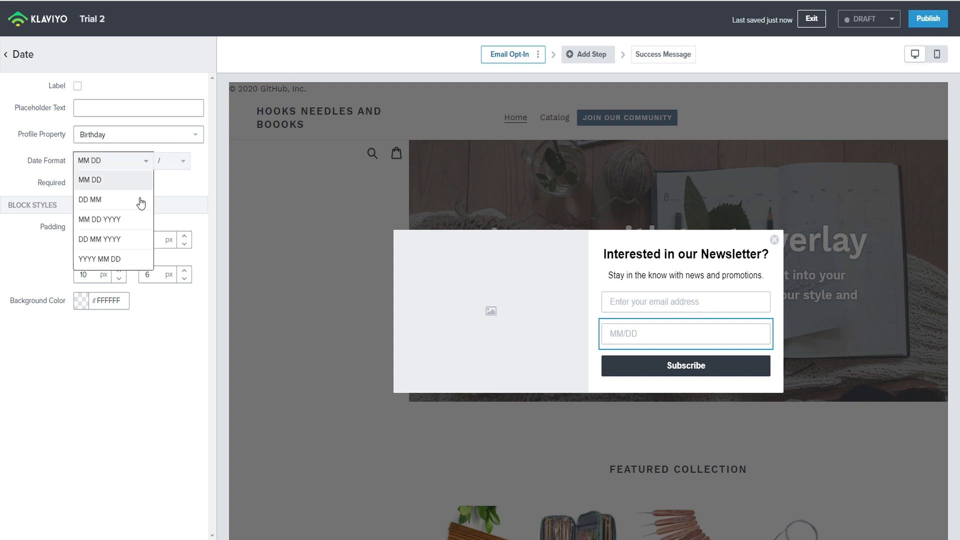
pyautogui.click(137, 220)
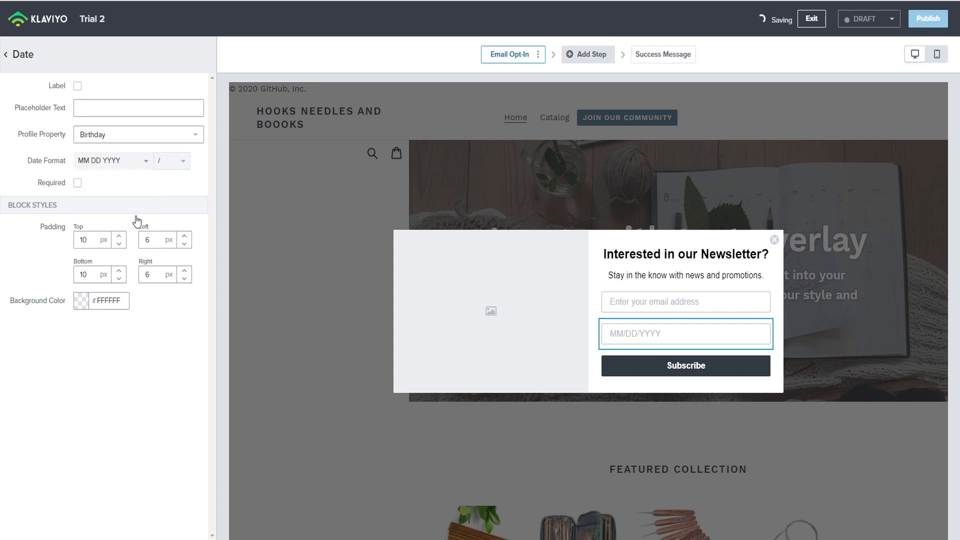
pyautogui.click(137, 168)
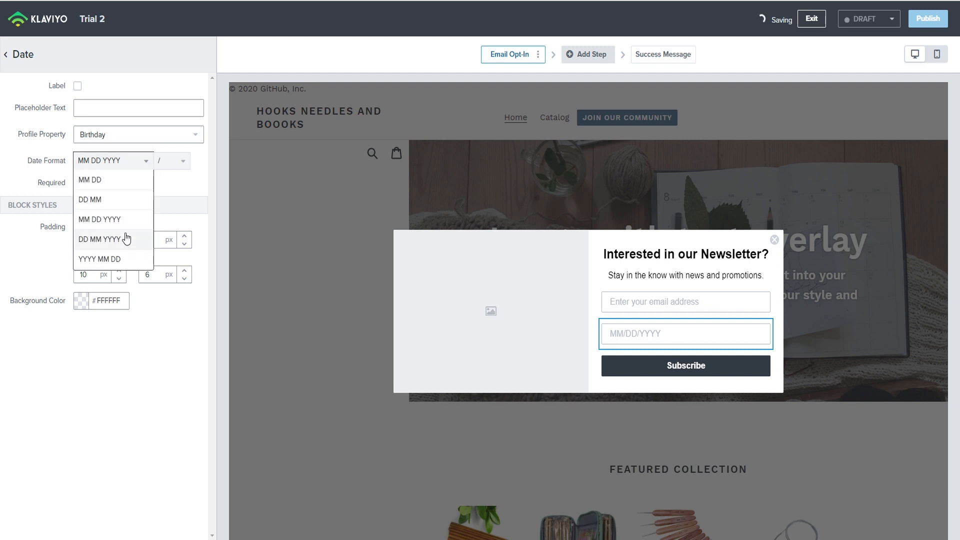
pyautogui.click(127, 239)
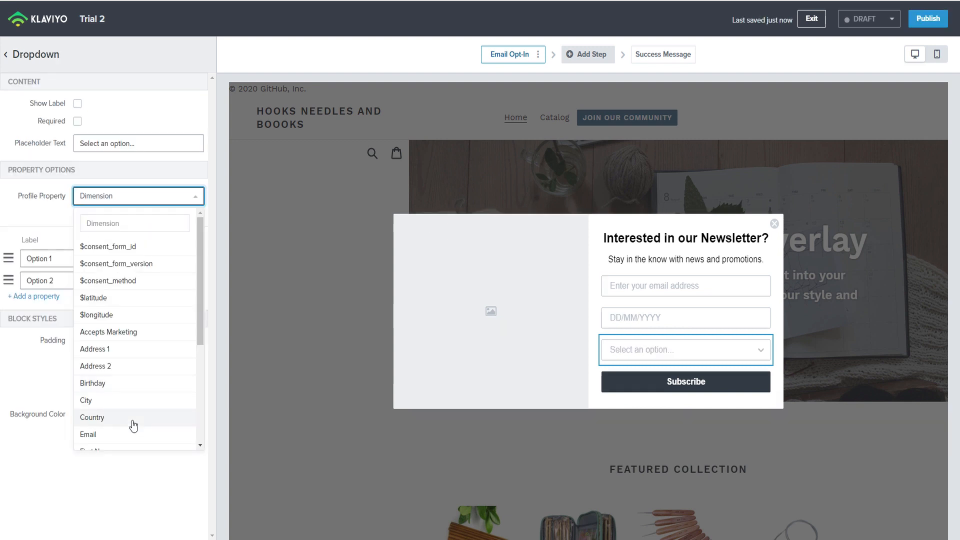
# Step: Close the dropdown block's property choices and examine the Shopping Preference dropdown in the Grow your list form
pyautogui.click(132, 475)
pyautogui.click(171, 247)
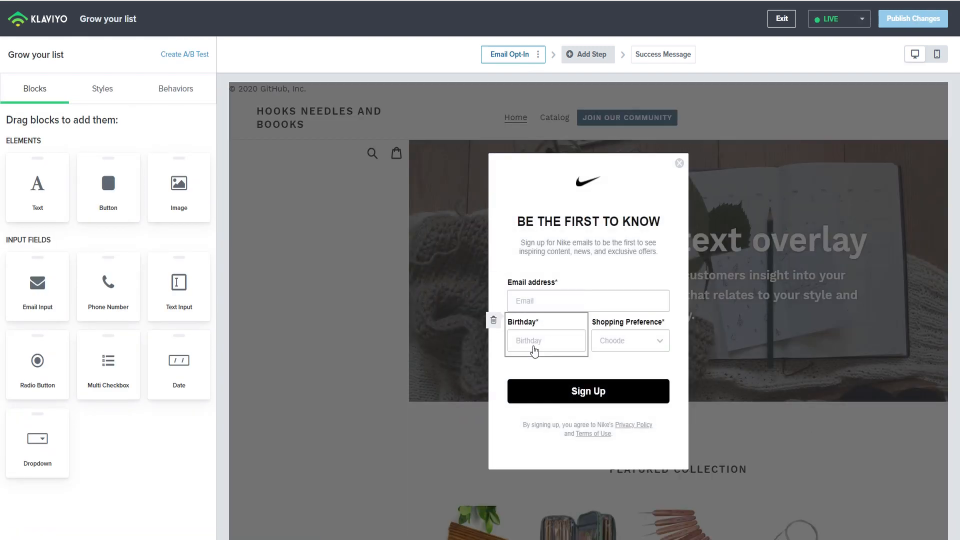
pyautogui.click(657, 348)
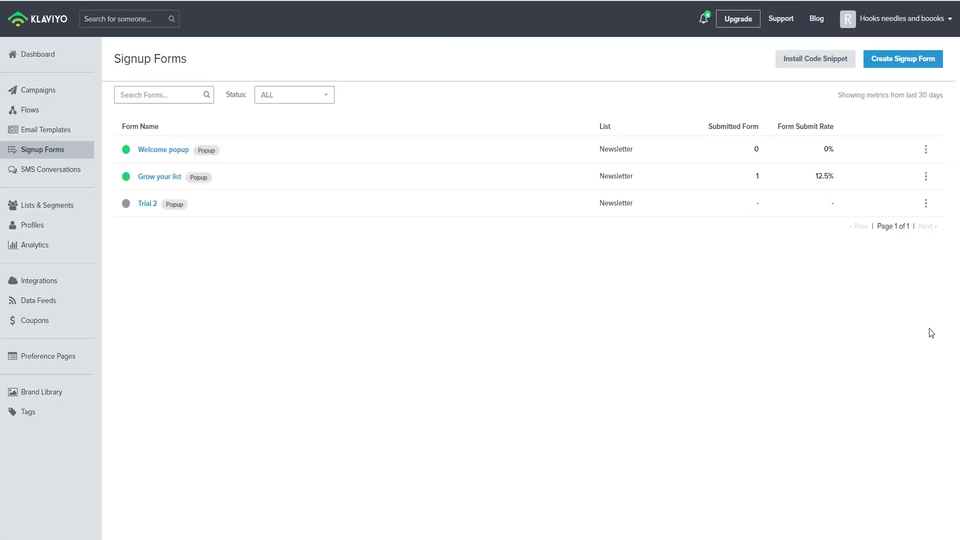
# Step: Start a new signup form, search the templates for "birth" and choose the Multi-step birthday gift popup
pyautogui.click(910, 69)
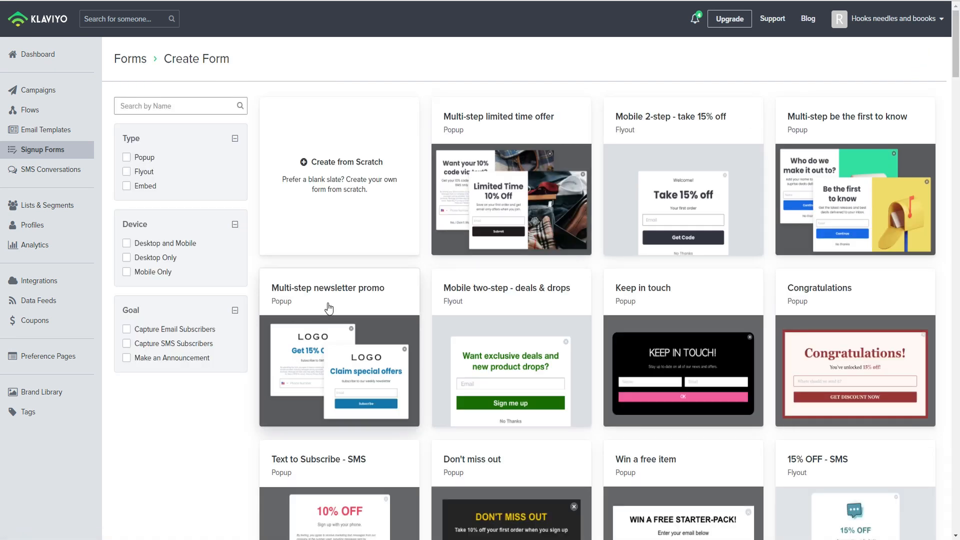
pyautogui.click(146, 100)
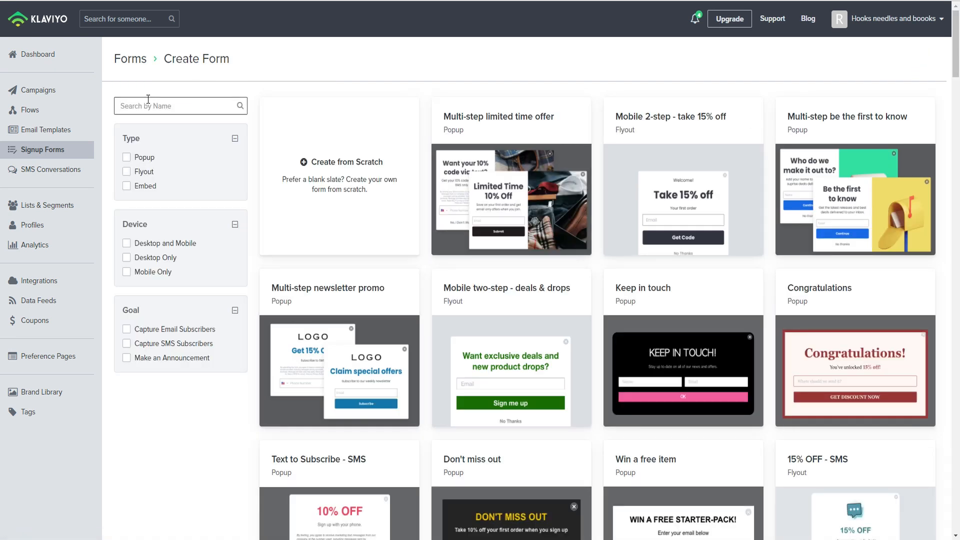
pyautogui.write('birth')
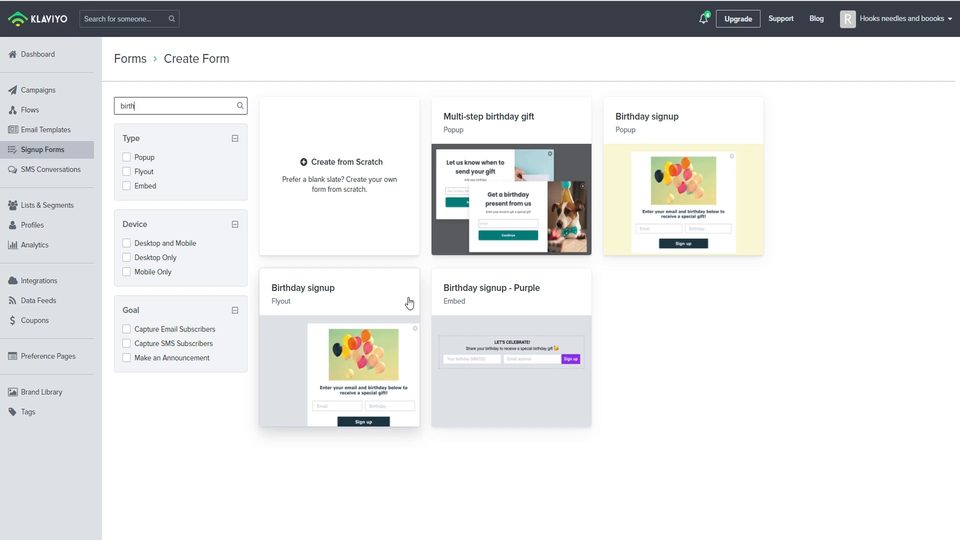
pyautogui.click(478, 235)
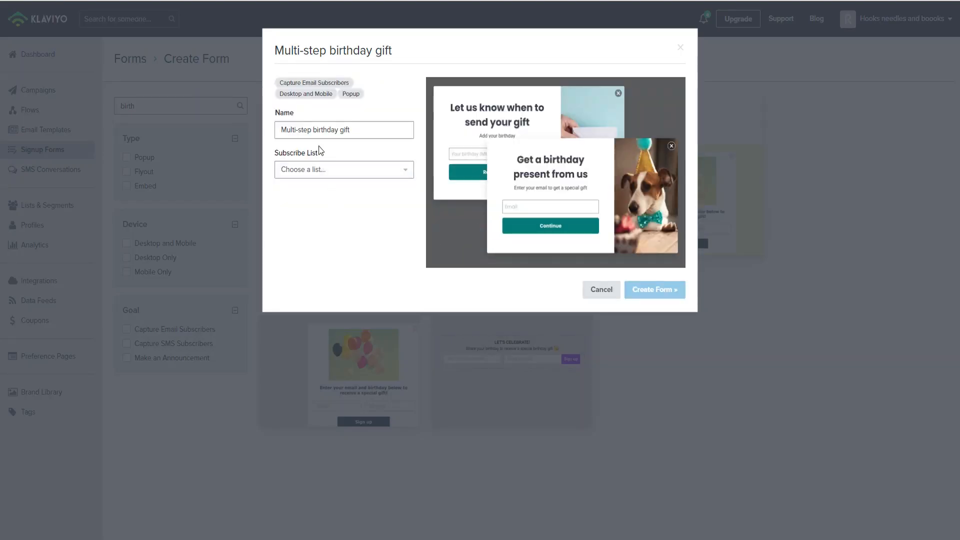
# Step: Name the form "Birthday", set Newsletter as its subscribe list and create it
pyautogui.moveTo(365, 129); pyautogui.dragTo(29, 128)
pyautogui.write('Birthday')
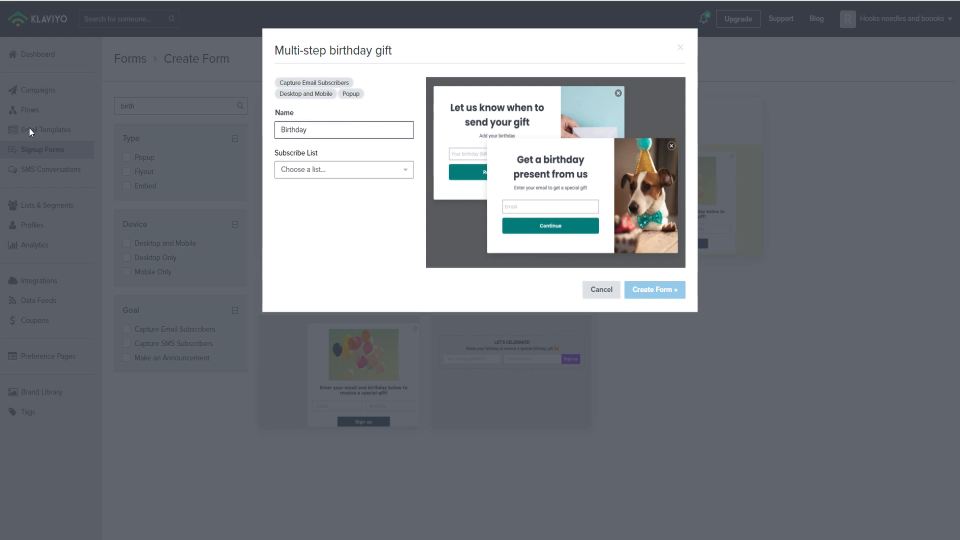
pyautogui.click(342, 173)
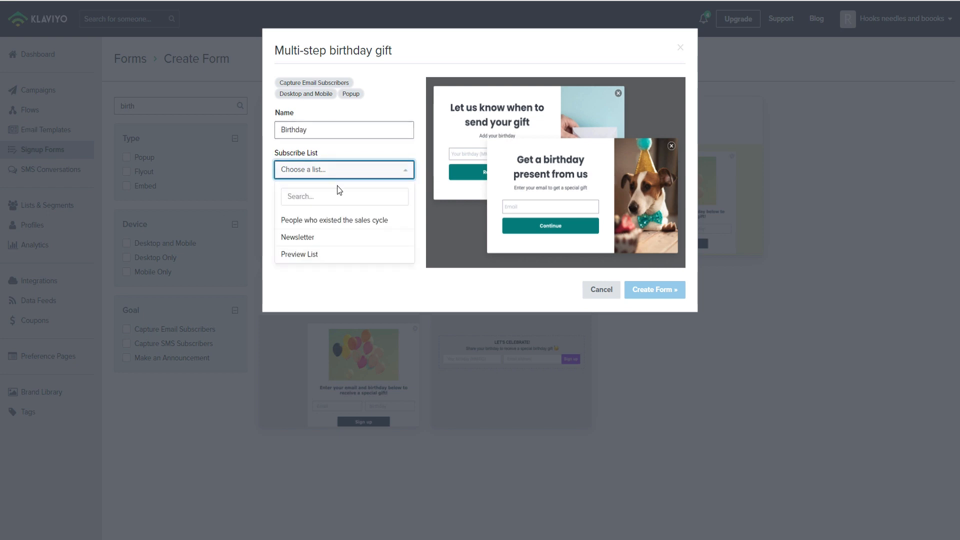
pyautogui.click(330, 239)
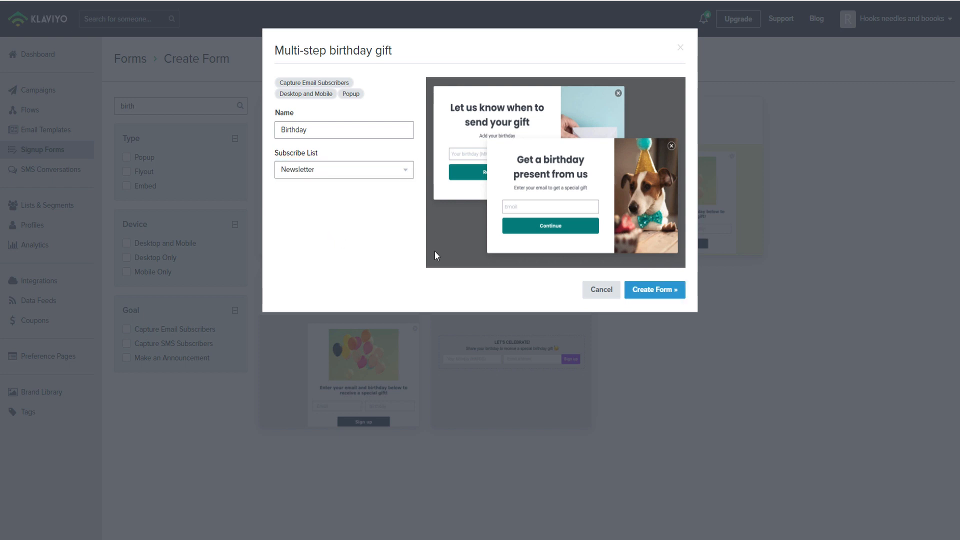
pyautogui.click(674, 294)
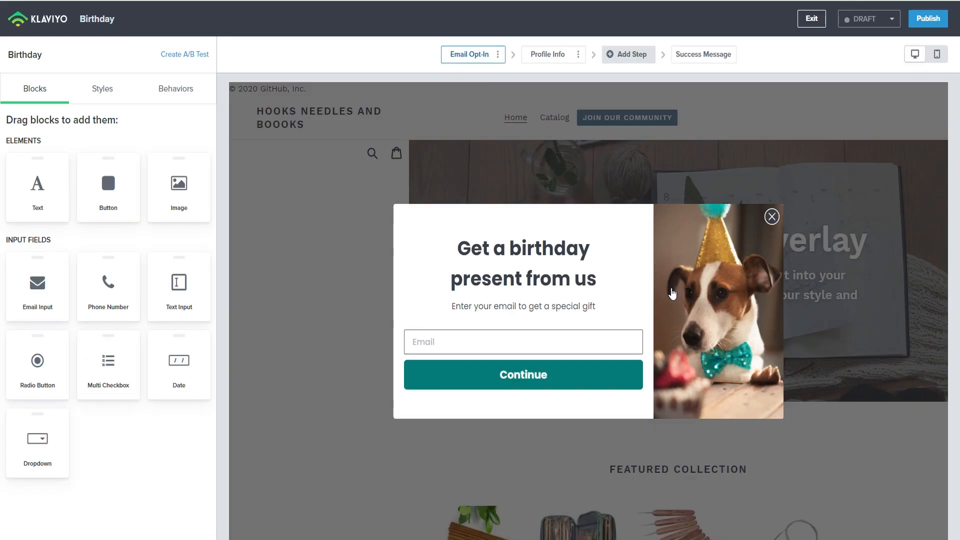
# Step: Set the Birthday form's display frequency to show again 7 days after closing
pyautogui.click(94, 93)
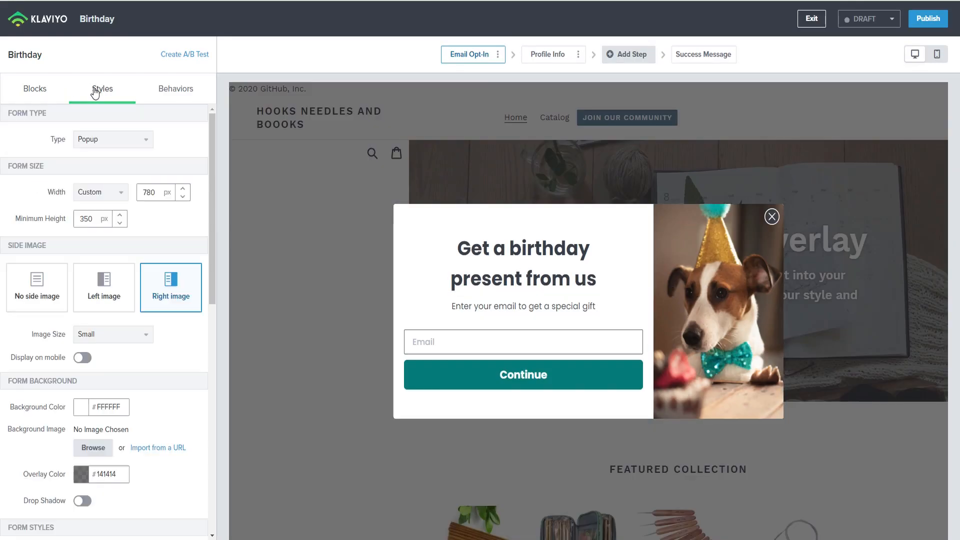
pyautogui.click(175, 91)
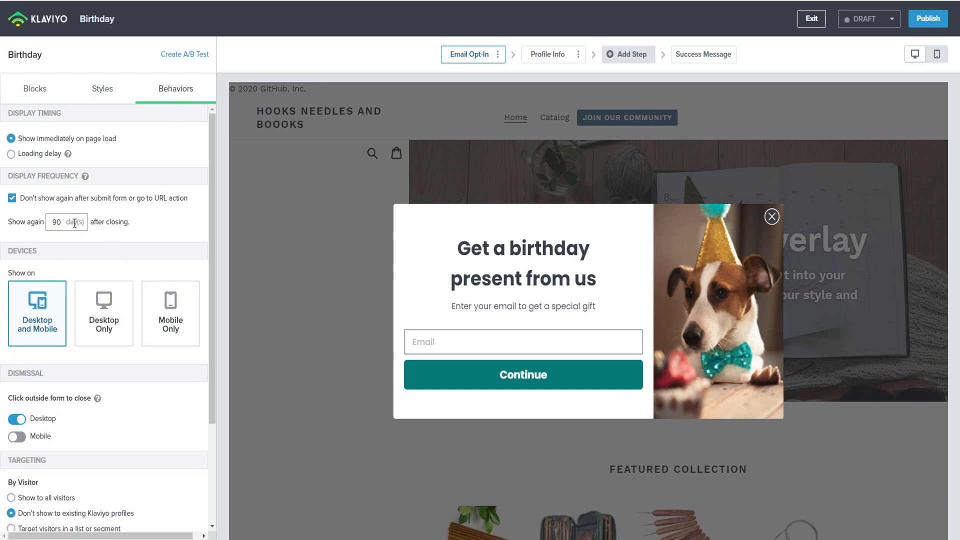
pyautogui.moveTo(61, 223); pyautogui.dragTo(52, 223)
pyautogui.write('7')
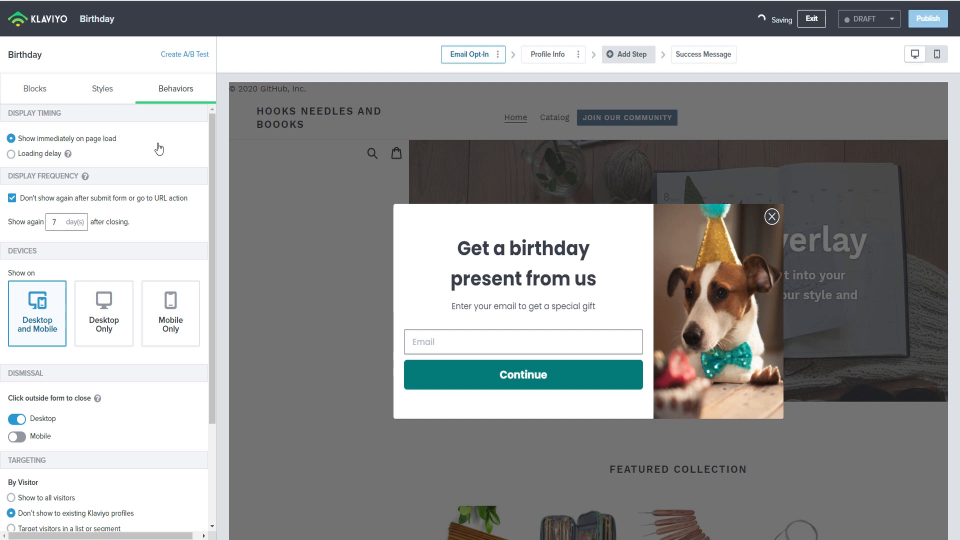
# Step: Switch the display timing to a loading delay that shows the form 30 seconds after page load
pyautogui.click(24, 155)
pyautogui.click(23, 188)
pyautogui.doubleClick(58, 187)
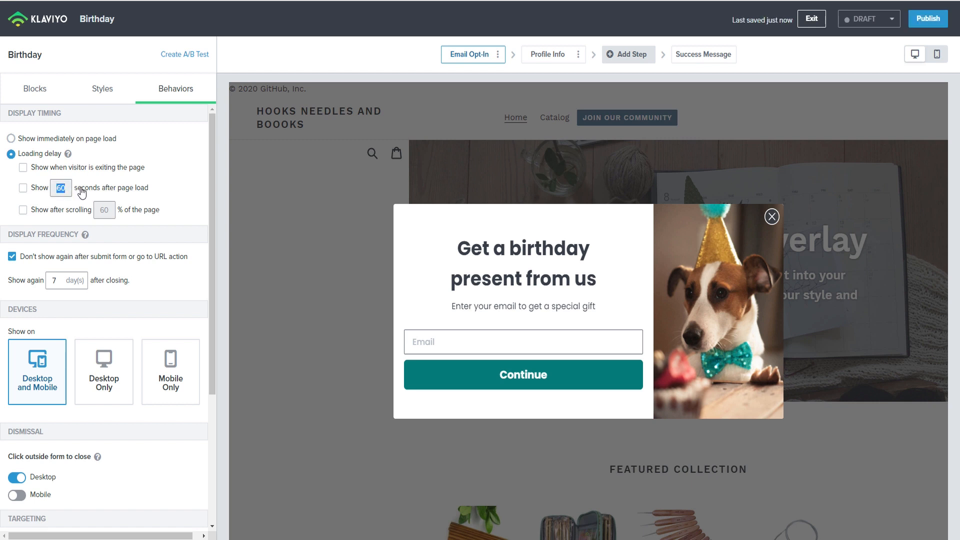
pyautogui.click(23, 188)
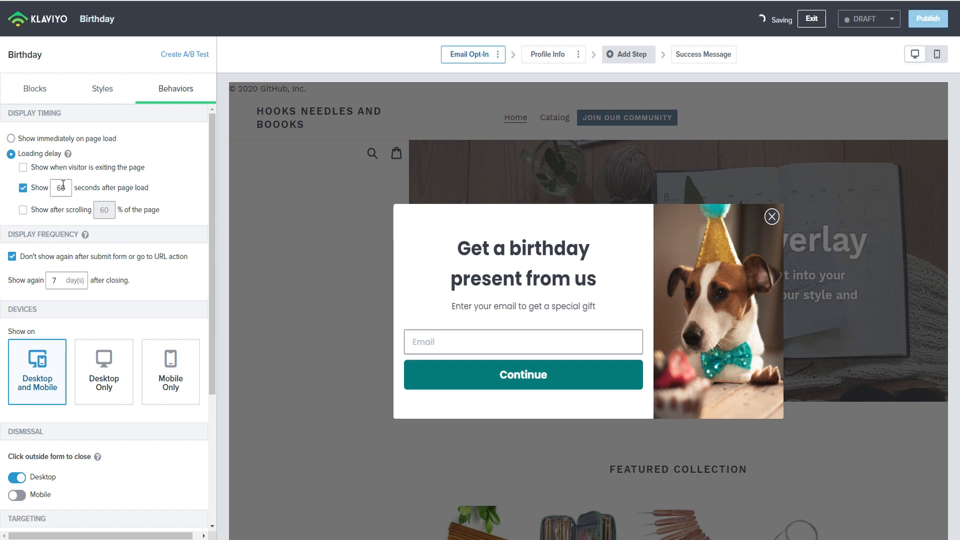
pyautogui.doubleClick(66, 188)
pyautogui.write('3')
# Step: Enable showing the form after scrolling and set the threshold to 30% of the page
pyautogui.doubleClick(104, 210)
pyautogui.click(30, 210)
pyautogui.click(30, 210)
pyautogui.click(120, 212)
pyautogui.write('100')
pyautogui.moveTo(121, 281); pyautogui.dragTo(124, 281)
# Step: Target visitors in a list or segment and show the form only to the Newsletter list
pyautogui.scroll(-2, 49, 384)
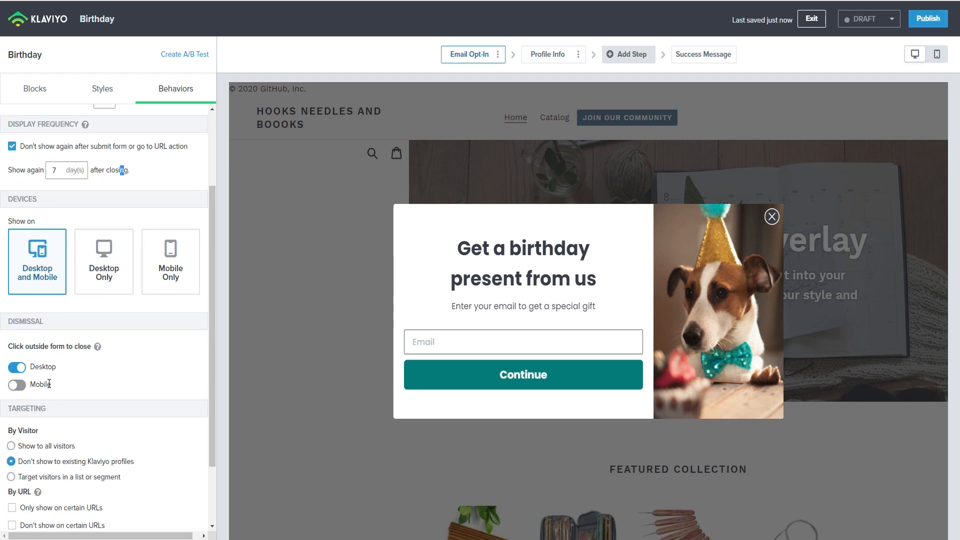
pyautogui.scroll(-2, 49, 383)
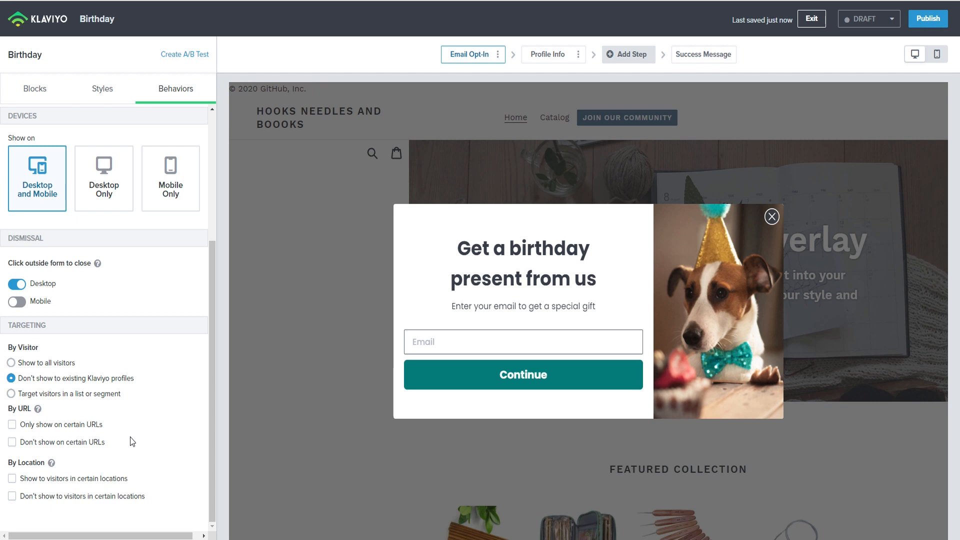
pyautogui.click(73, 365)
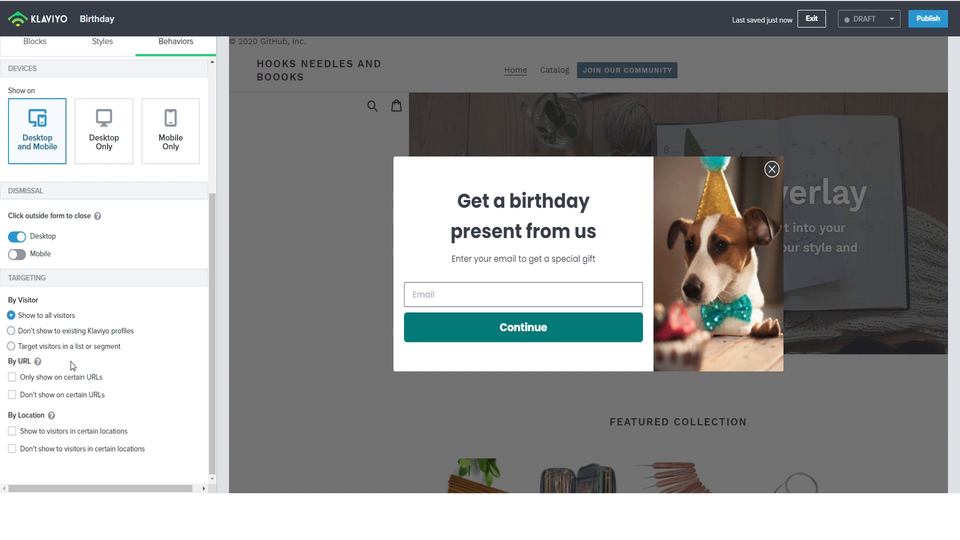
pyautogui.click(40, 338)
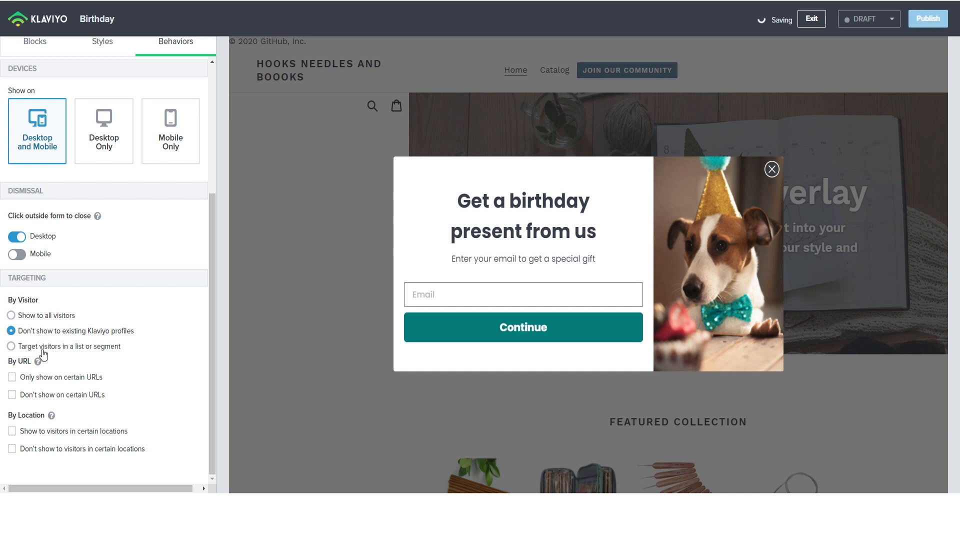
pyautogui.click(42, 349)
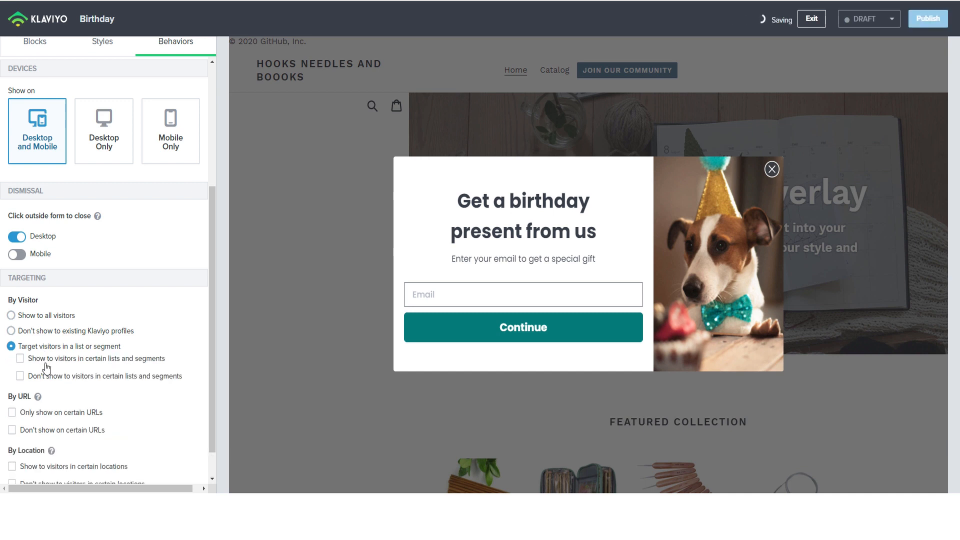
pyautogui.click(46, 361)
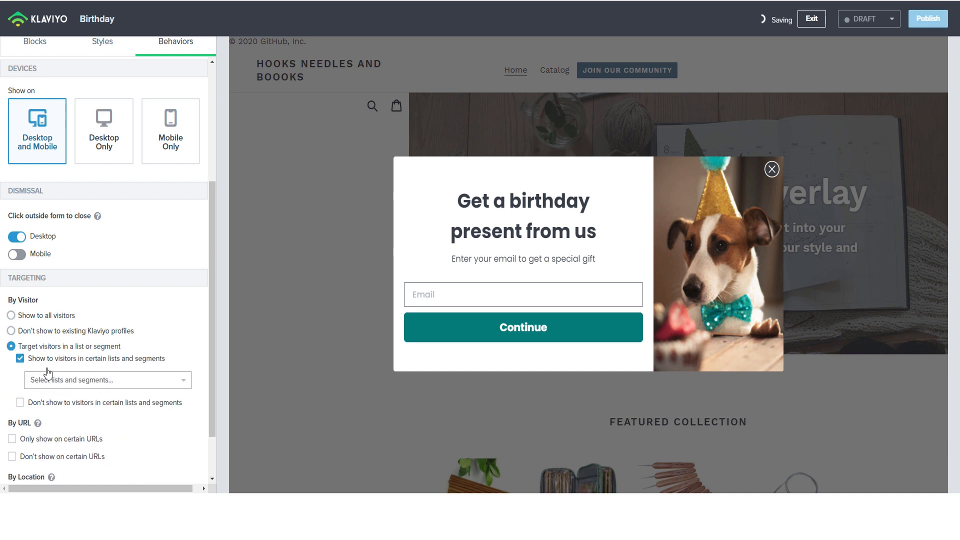
pyautogui.click(50, 381)
pyautogui.click(62, 260)
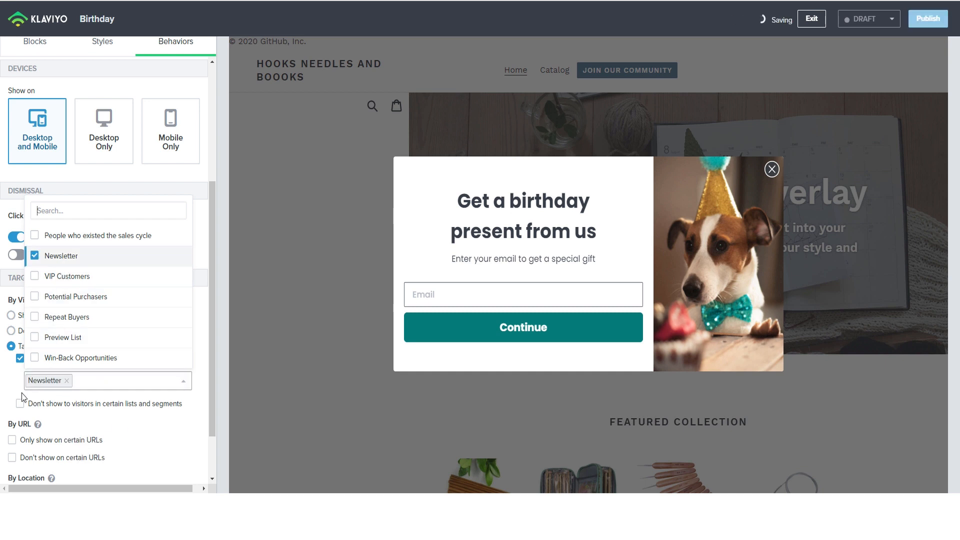
pyautogui.click(3, 390)
# Step: Restrict the form to URLs containing "/blog"
pyautogui.scroll(-1, 3, 391)
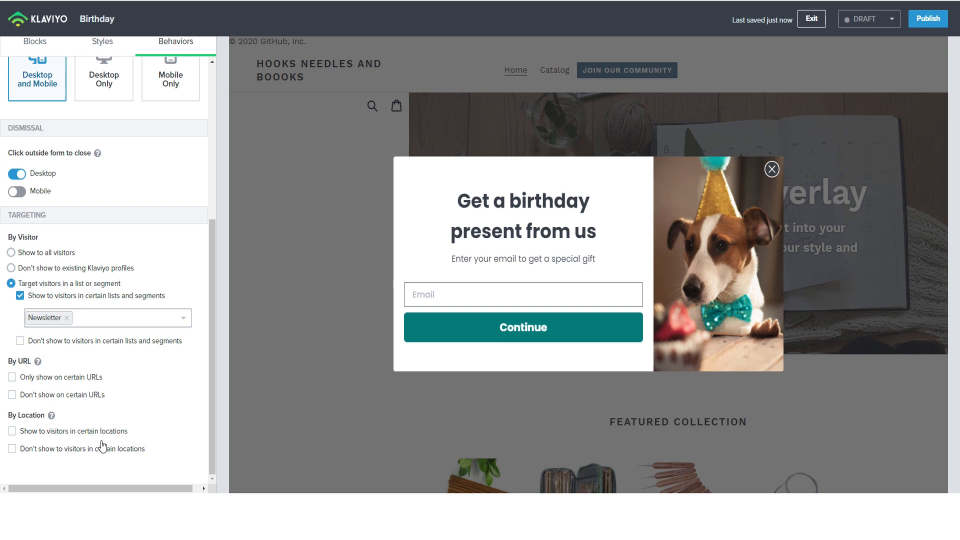
pyautogui.click(12, 378)
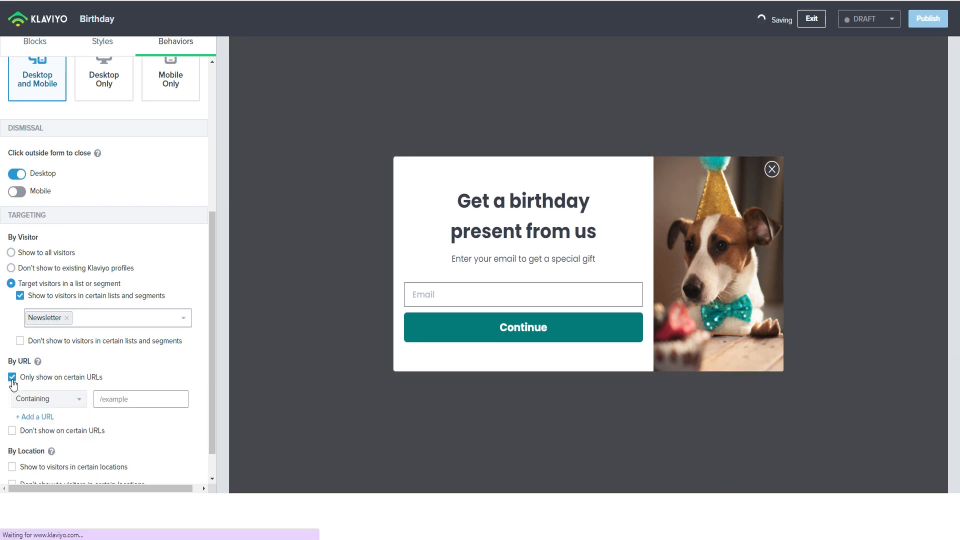
pyautogui.click(113, 399)
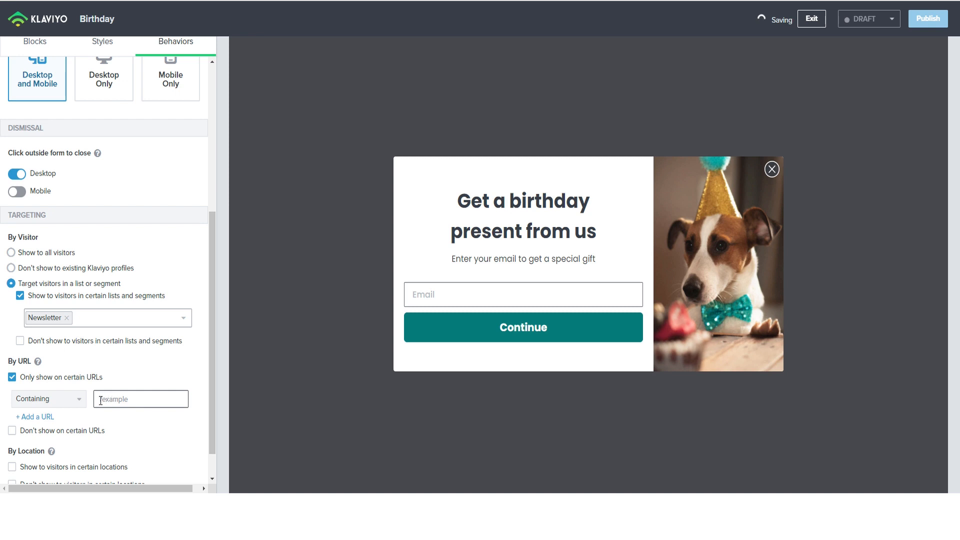
pyautogui.write('blog')
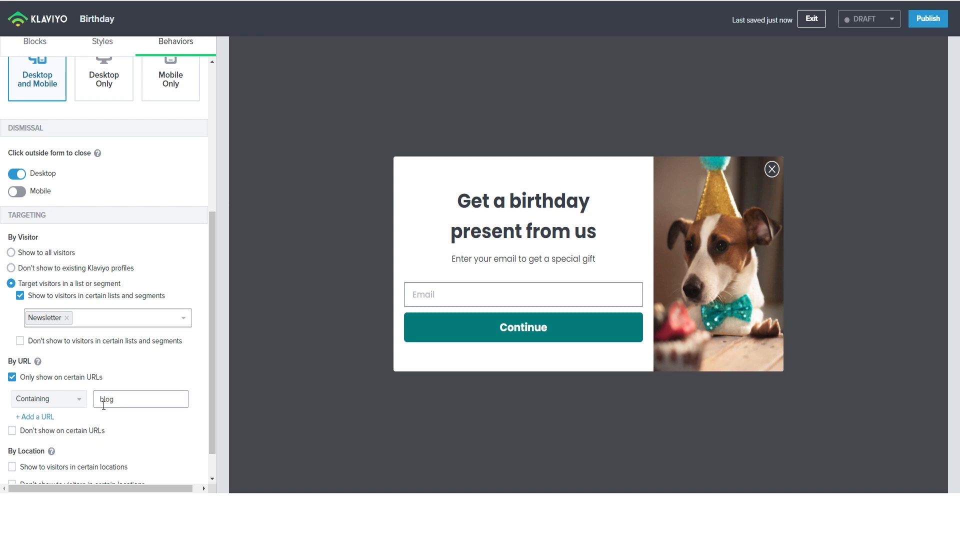
pyautogui.scroll(-1, 104, 438)
pyautogui.click(101, 359)
pyautogui.write('/')
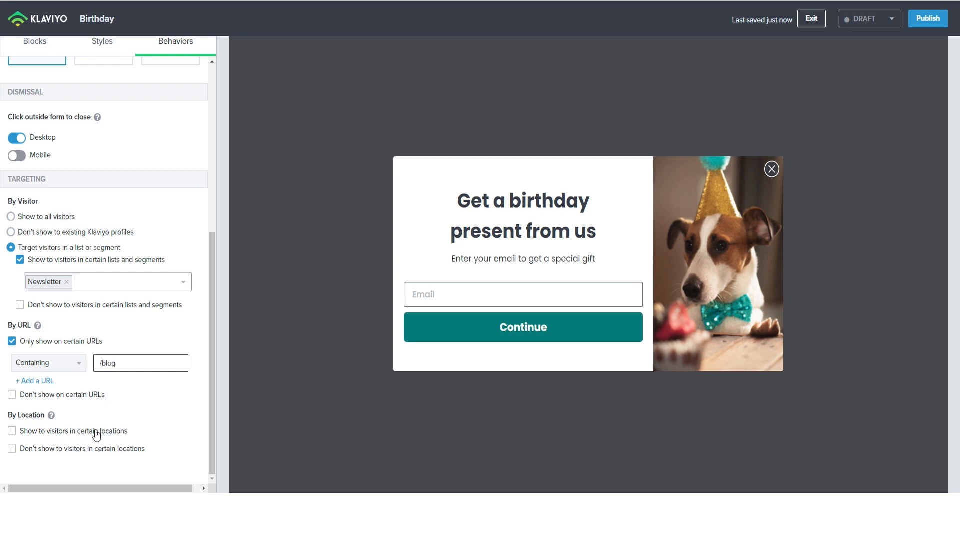
# Step: Enable the rule against showing on certain URLs and set its condition to Exactly Matching
pyautogui.click(79, 396)
pyautogui.click(77, 421)
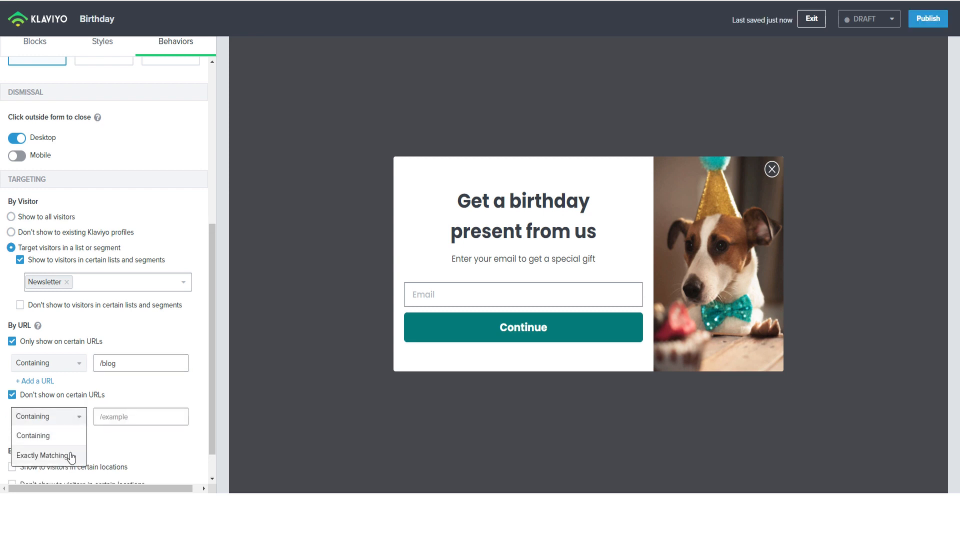
pyautogui.click(68, 459)
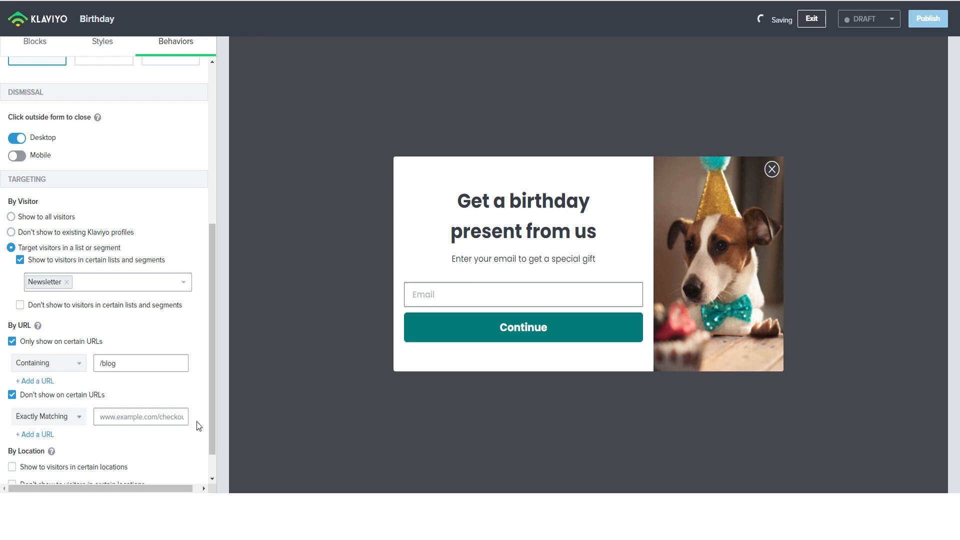
pyautogui.scroll(-1, 199, 425)
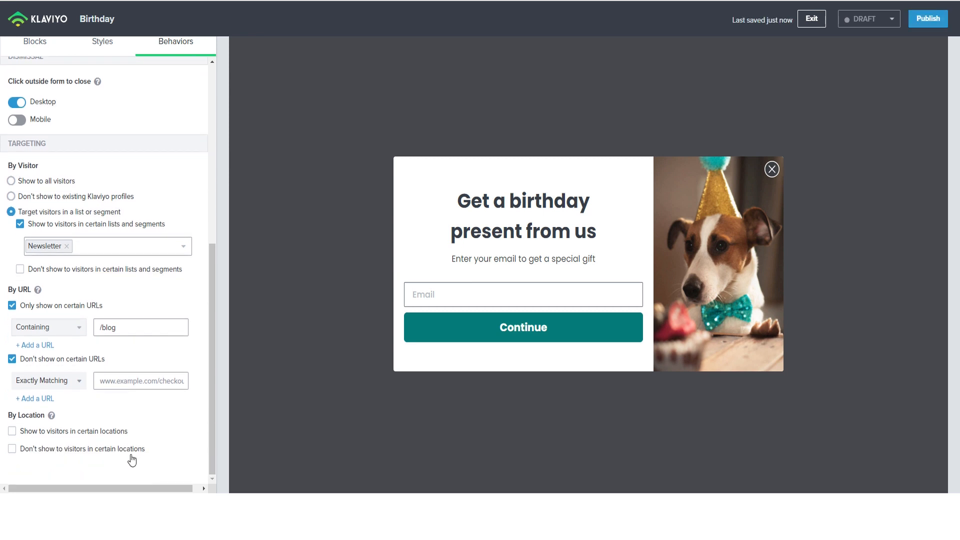
# Step: Review the behavior settings, then examine the birthday date field in the Profile Info step and the email field in the Email Opt-In step
pyautogui.scroll(5, 193, 268)
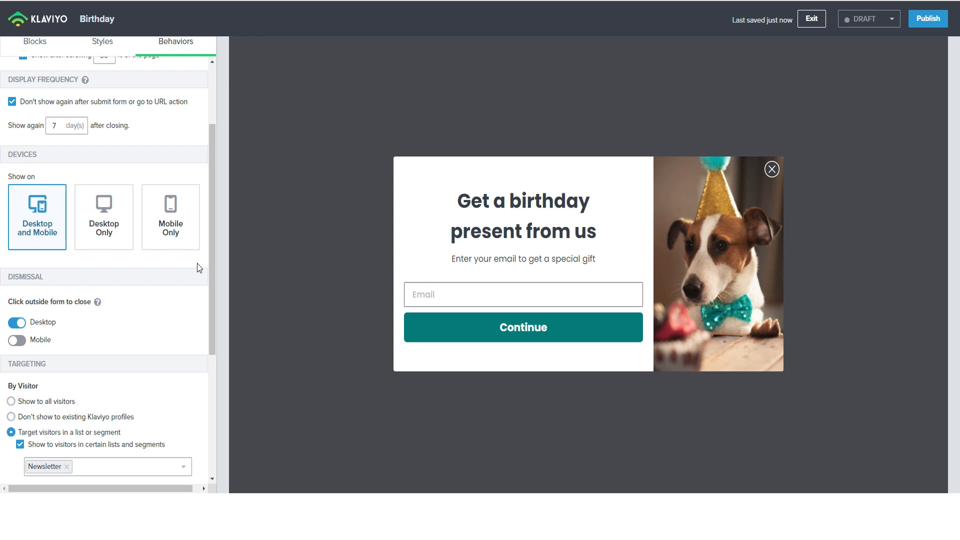
pyautogui.scroll(3, 199, 269)
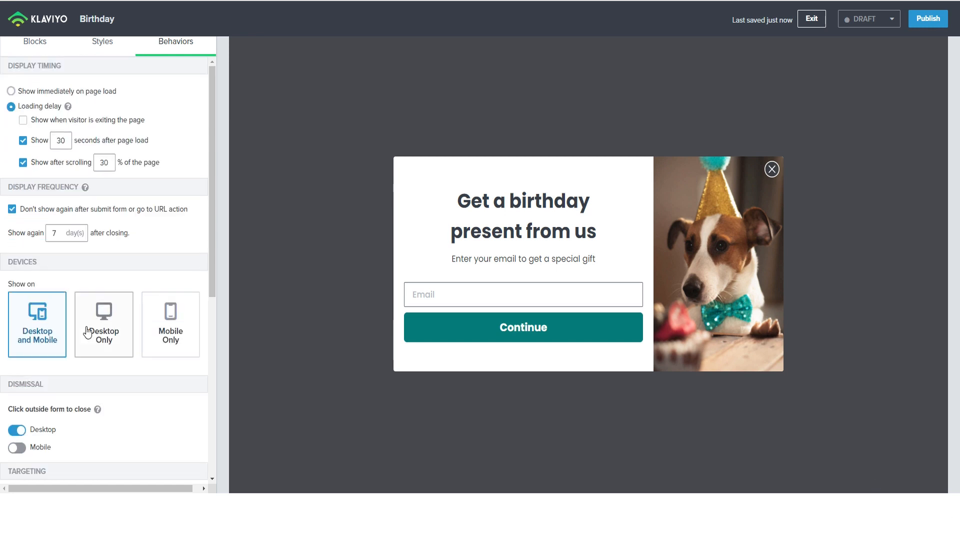
pyautogui.click(40, 50)
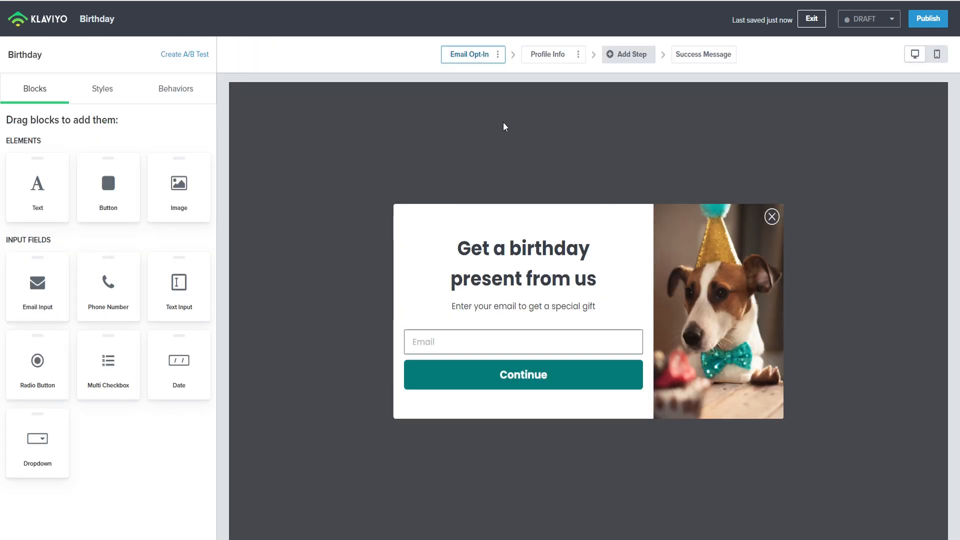
pyautogui.click(560, 57)
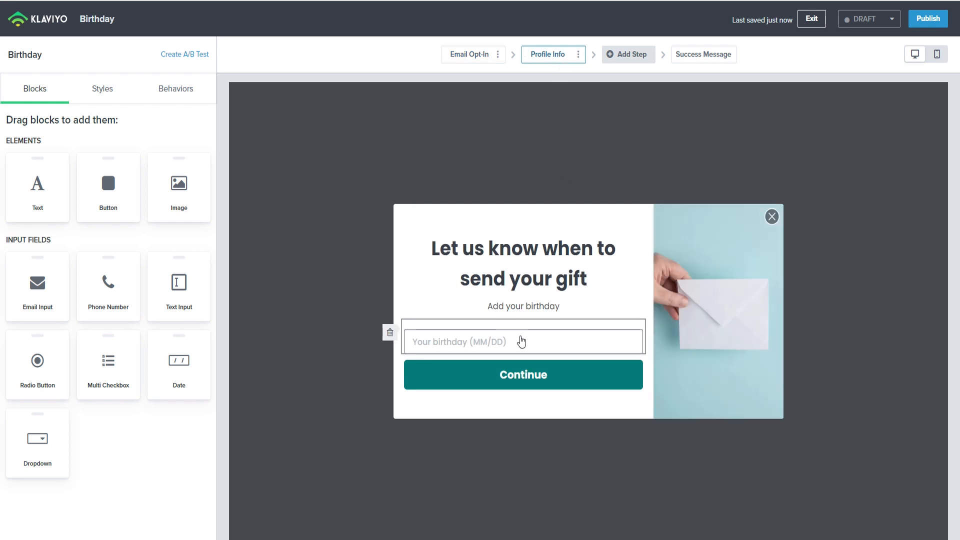
pyautogui.click(522, 342)
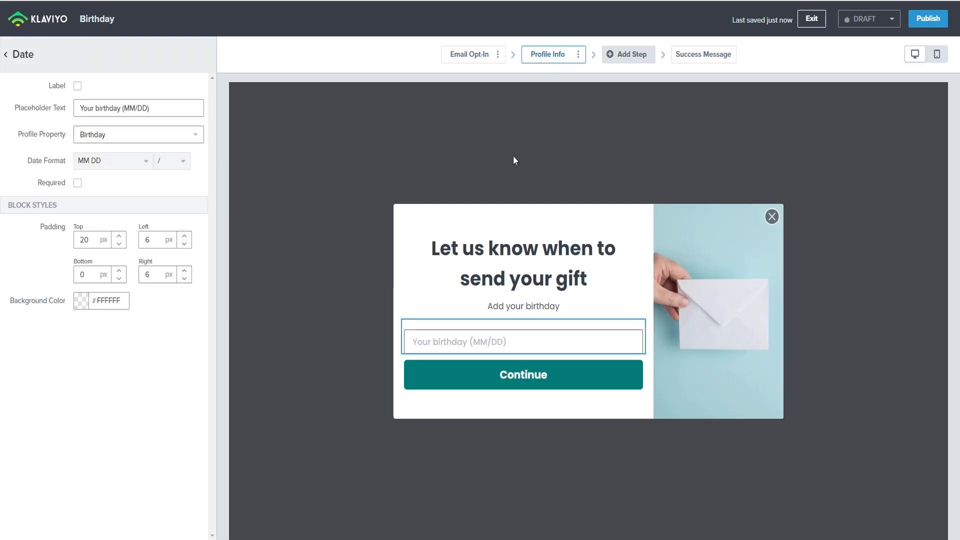
pyautogui.click(477, 53)
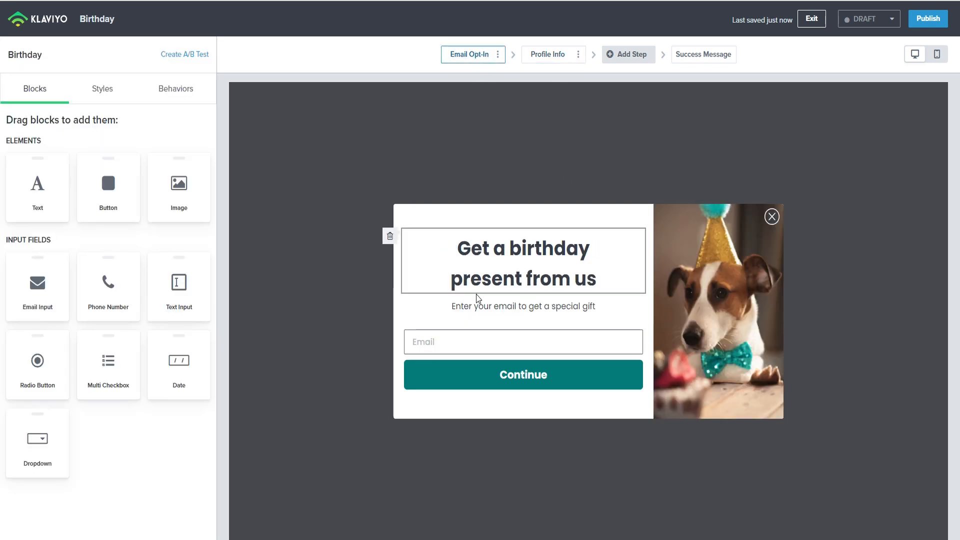
pyautogui.click(476, 339)
pyautogui.click(4, 56)
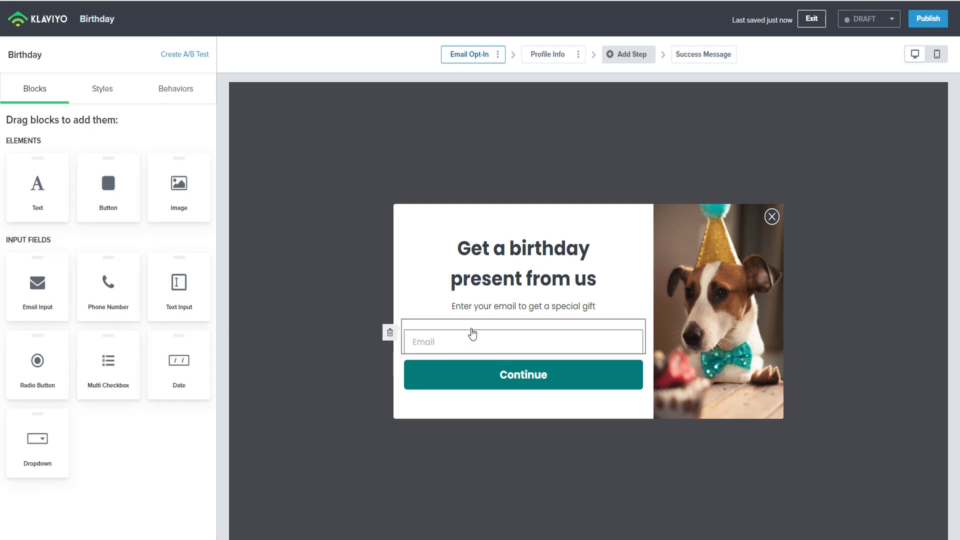
# Step: Add a date field below the email field in the Email Opt-In step, mapped to the Birthday property with format DD MM YYYY
pyautogui.click(99, 104)
pyautogui.click(191, 103)
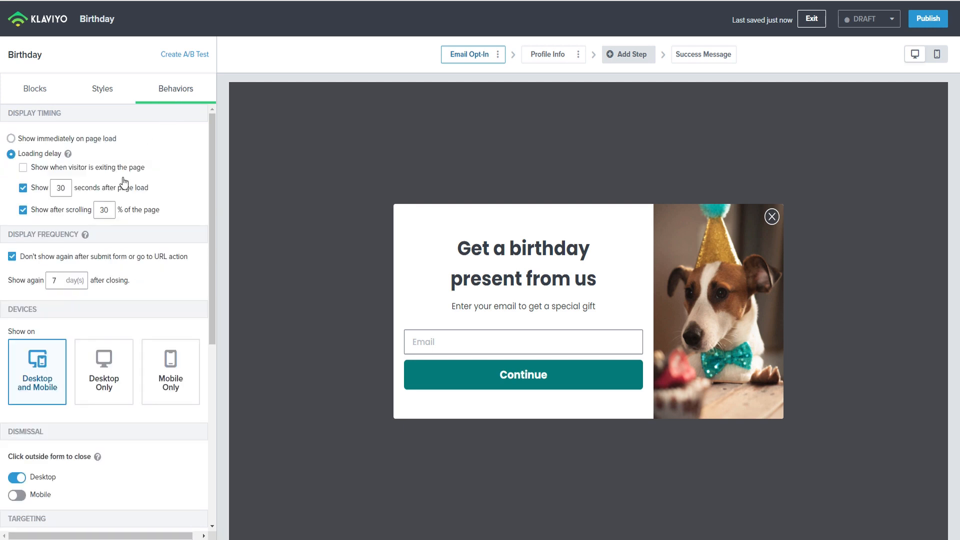
pyautogui.click(44, 96)
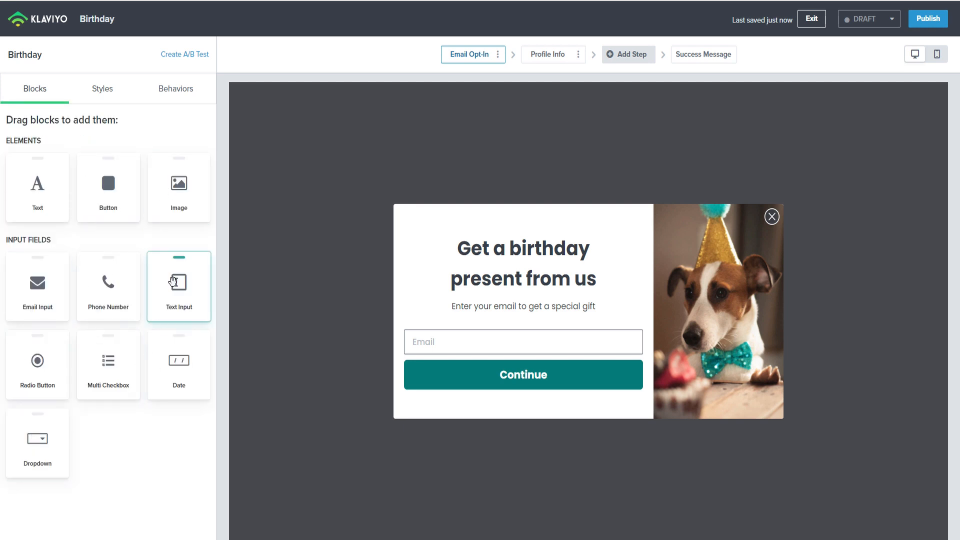
pyautogui.moveTo(167, 335); pyautogui.dragTo(525, 360)
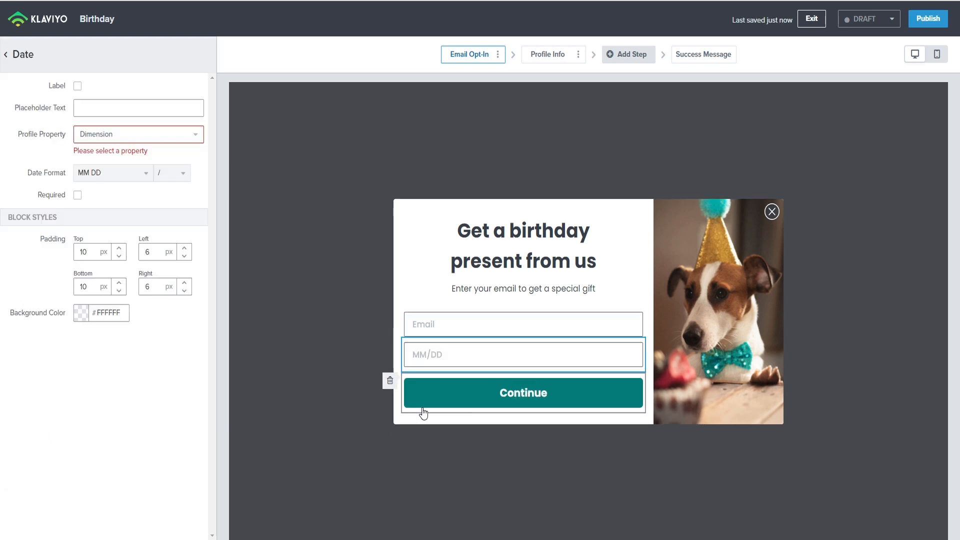
pyautogui.click(132, 139)
pyautogui.click(116, 322)
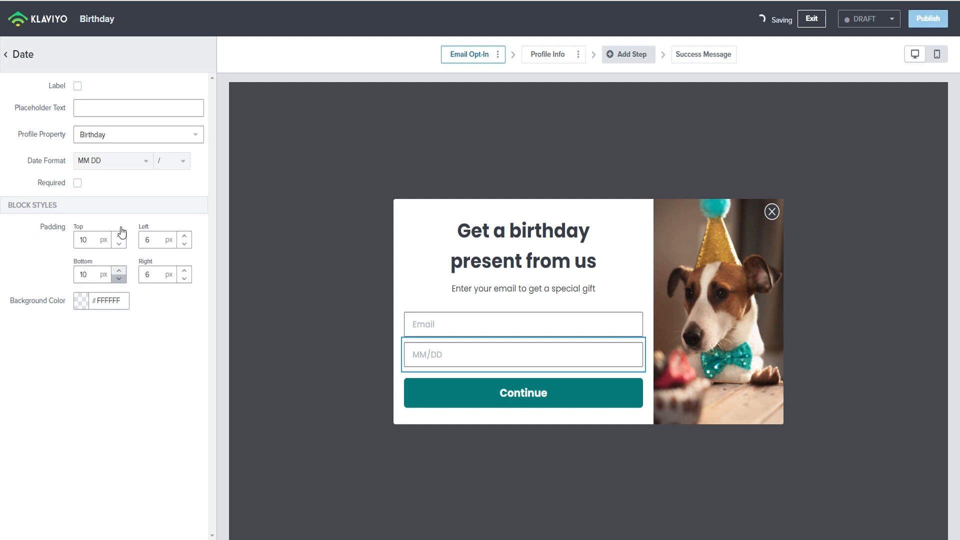
pyautogui.click(123, 174)
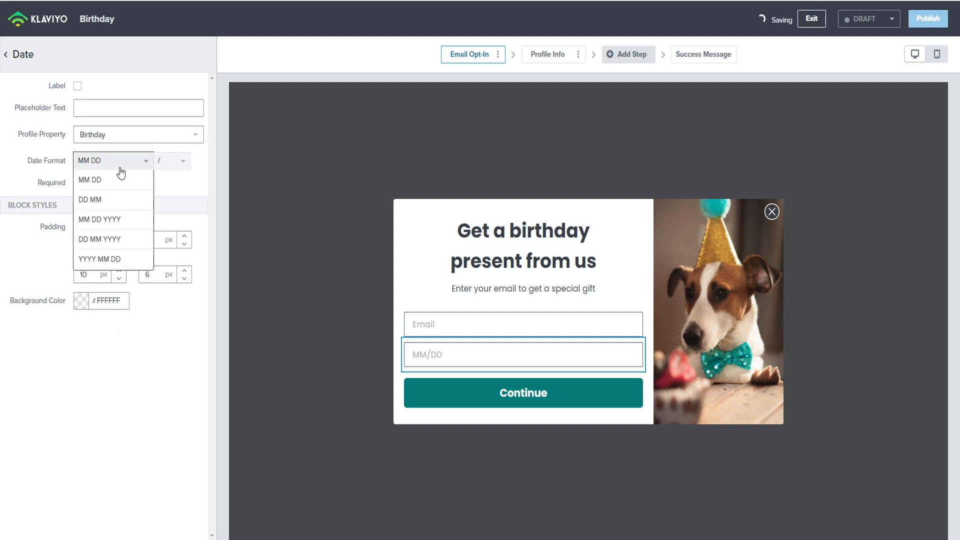
pyautogui.click(111, 241)
pyautogui.click(91, 103)
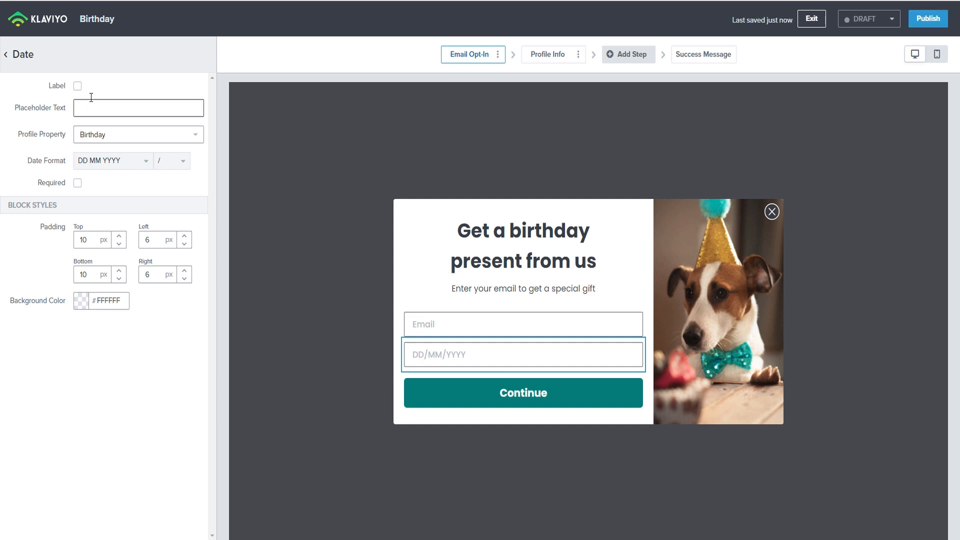
pyautogui.write('Your')
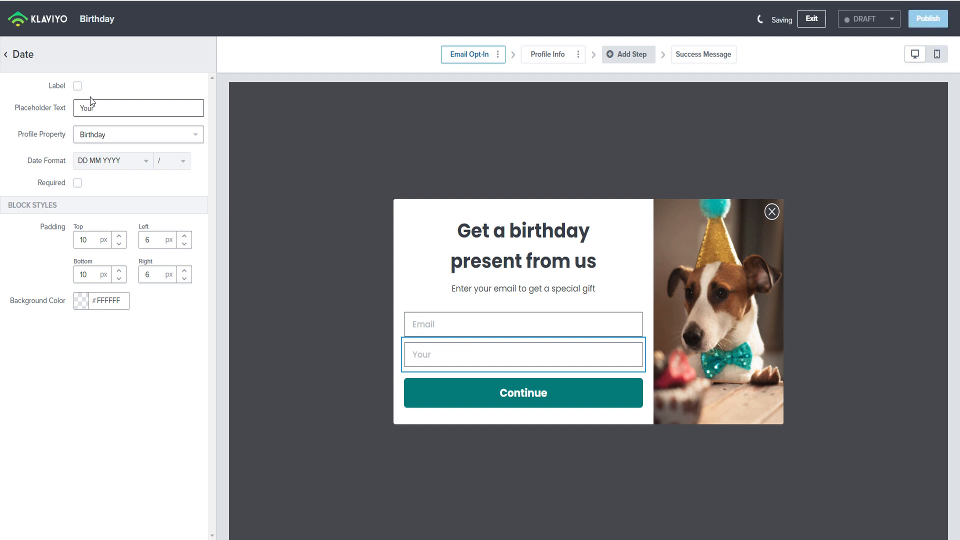
pyautogui.press('BackSpace')
pyautogui.press('BackSpace')
# Step: Enable the date field's label and set its text to "Your birthday"
pyautogui.click(78, 86)
pyautogui.moveTo(106, 108); pyautogui.dragTo(5, 114)
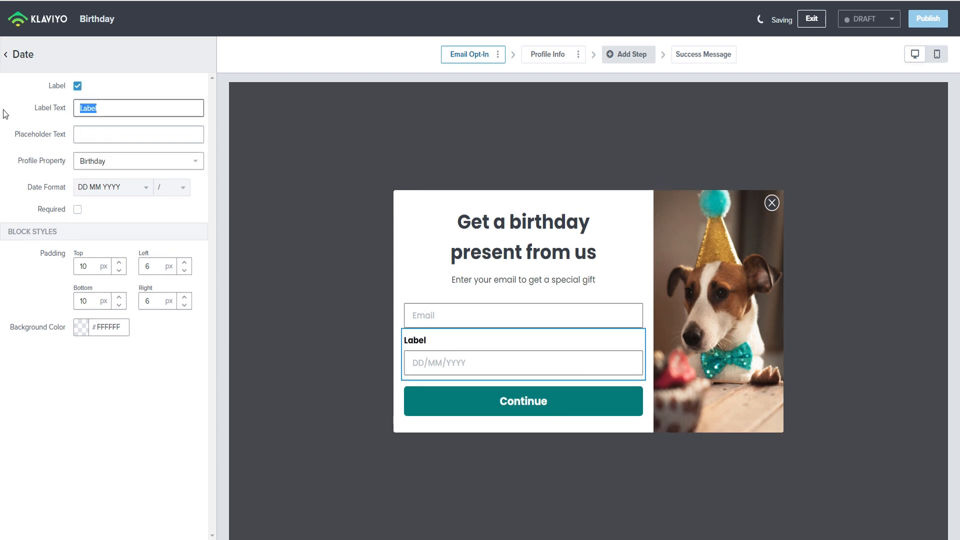
pyautogui.write('Your birthday')
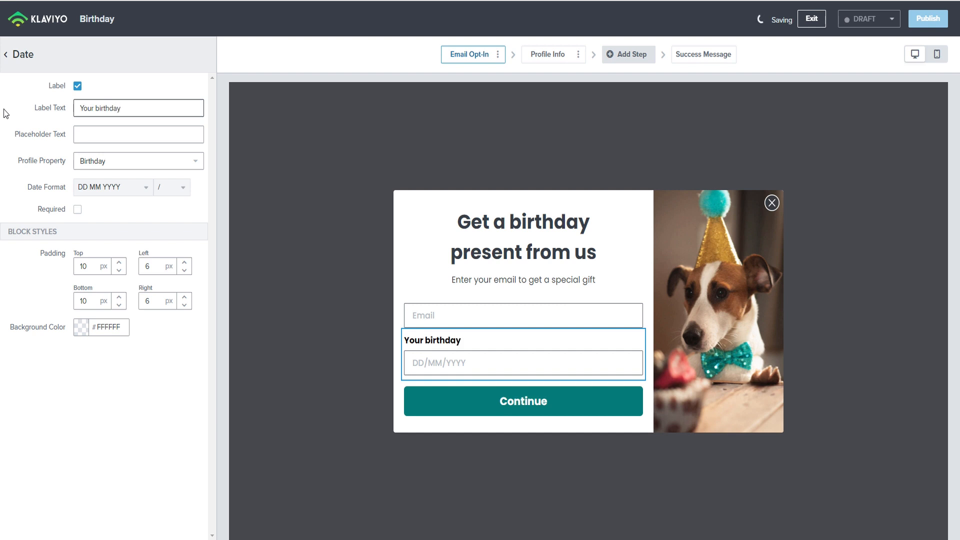
pyautogui.click(7, 55)
# Step: Enable the email field's label and set its text to "Your email"
pyautogui.click(423, 315)
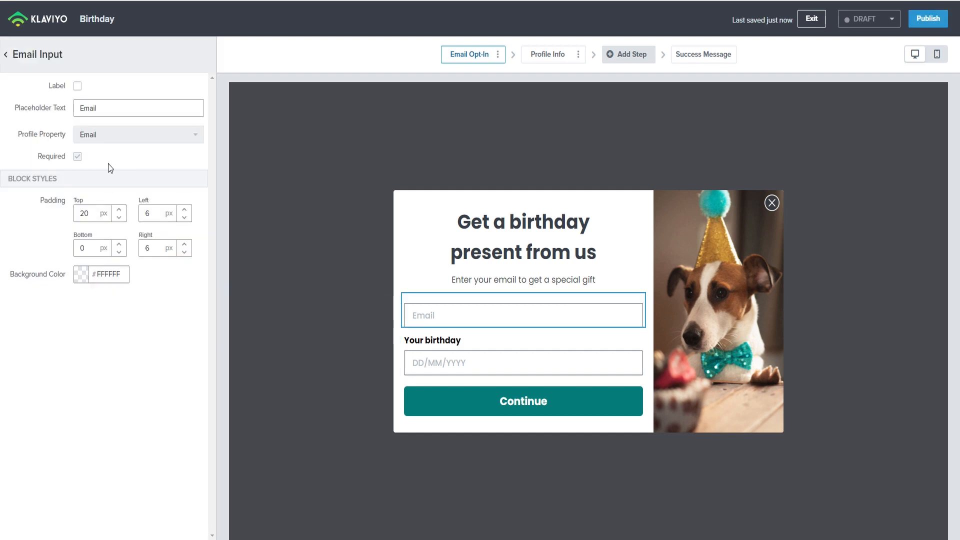
pyautogui.click(78, 85)
pyautogui.doubleClick(109, 113)
pyautogui.write('Your email')
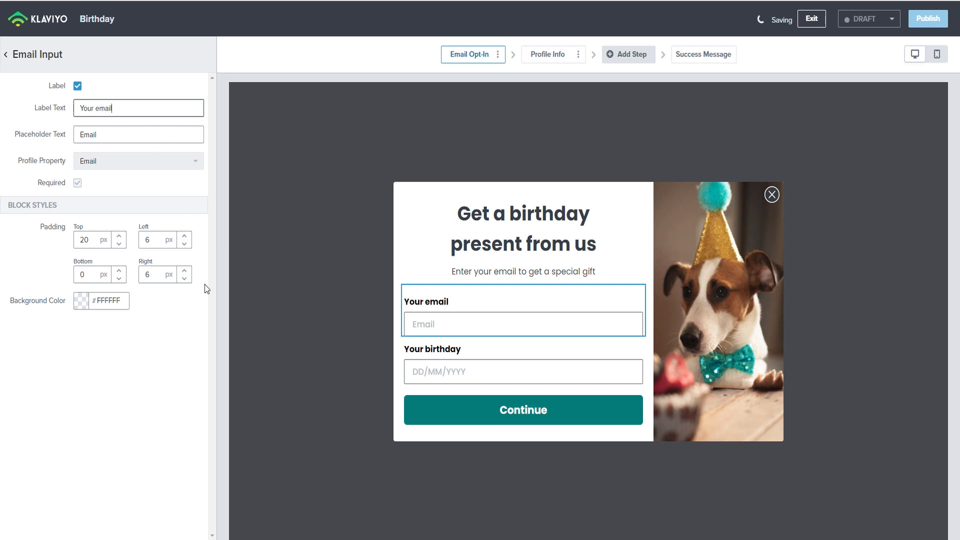
# Step: Change the subtitle to "Enter your email and your birthday to get a special gift", with a line break before "to"
pyautogui.click(532, 270)
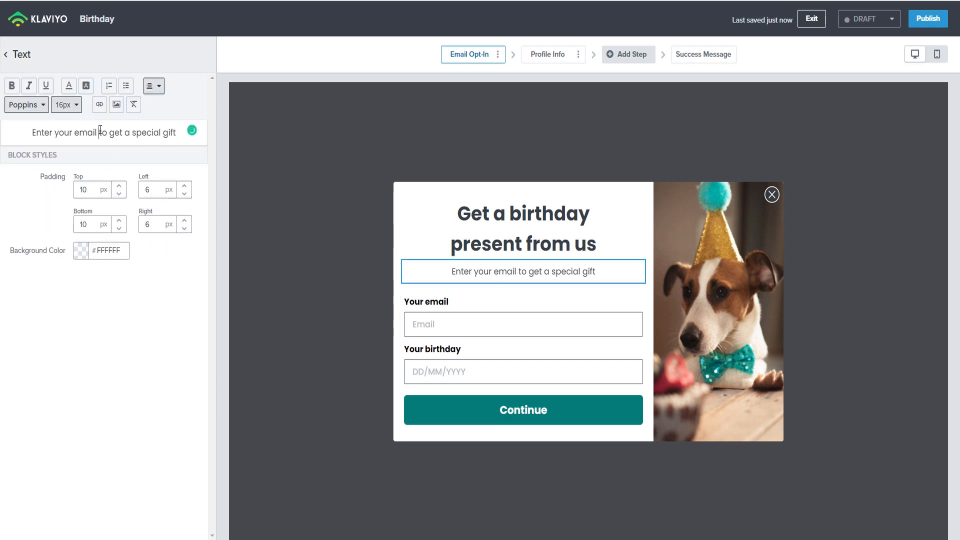
pyautogui.write('and your burthday')
pyautogui.press('BackSpace')
pyautogui.press('BackSpace')
pyautogui.press('BackSpace')
pyautogui.press('BackSpace')
pyautogui.press('BackSpace')
pyautogui.press('BackSpace')
pyautogui.press('BackSpace')
pyautogui.write('irthday')
pyautogui.press('Return')
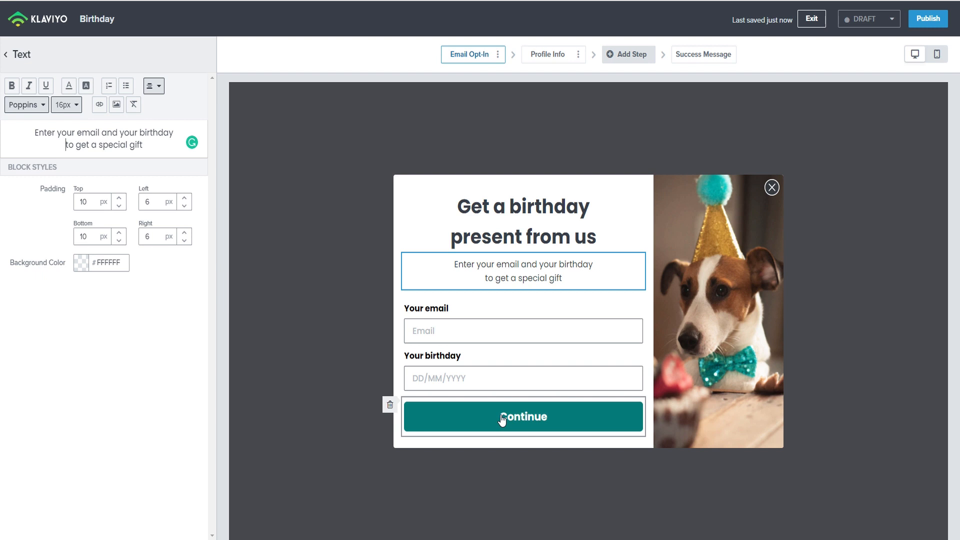
# Step: Delete the Profile Info step from the form
pyautogui.click(547, 55)
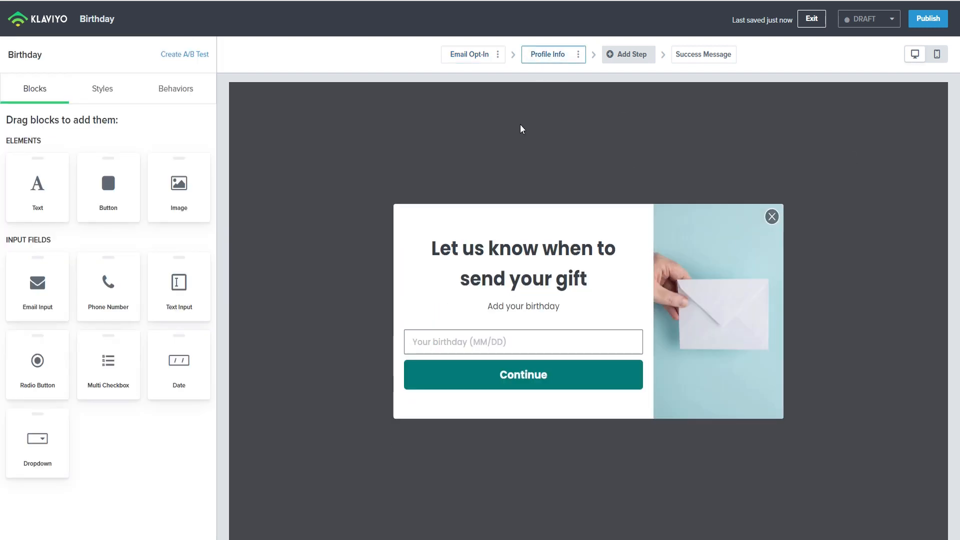
pyautogui.click(579, 55)
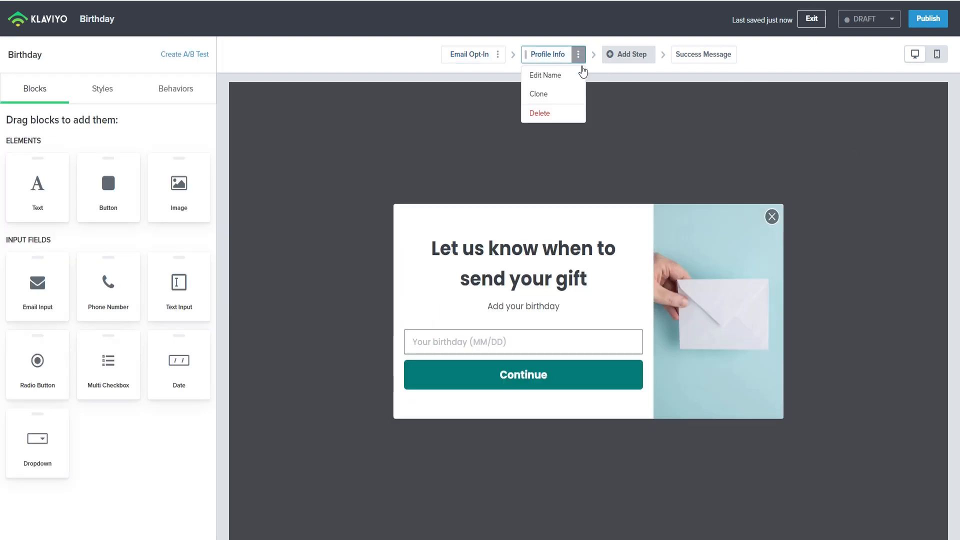
pyautogui.click(551, 114)
pyautogui.click(587, 146)
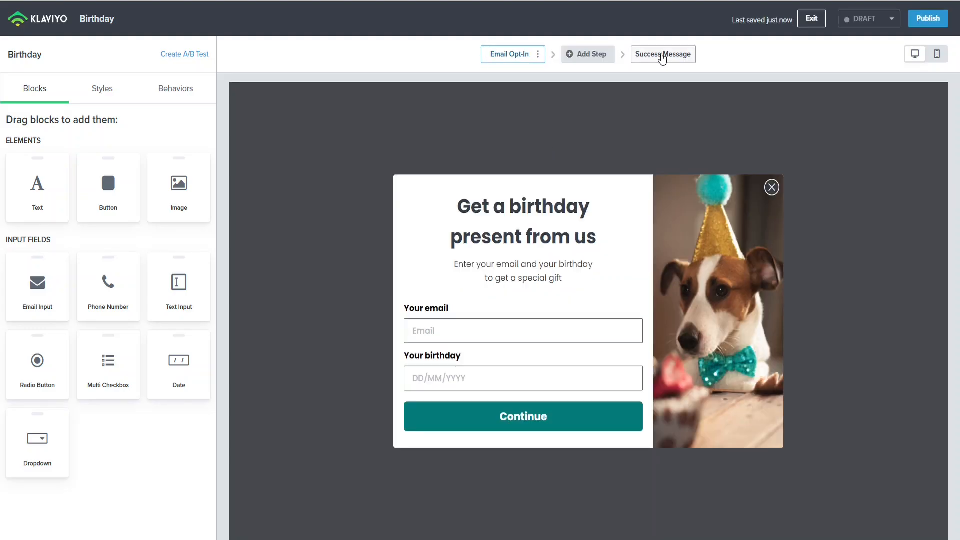
# Step: Check the success message, then publish the Birthday form and return to the signup forms list
pyautogui.click(662, 57)
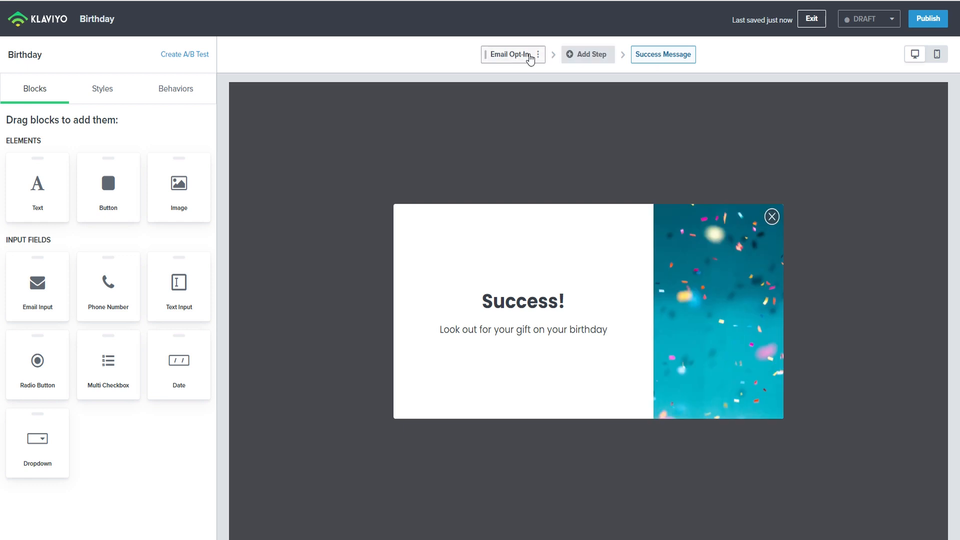
pyautogui.click(530, 59)
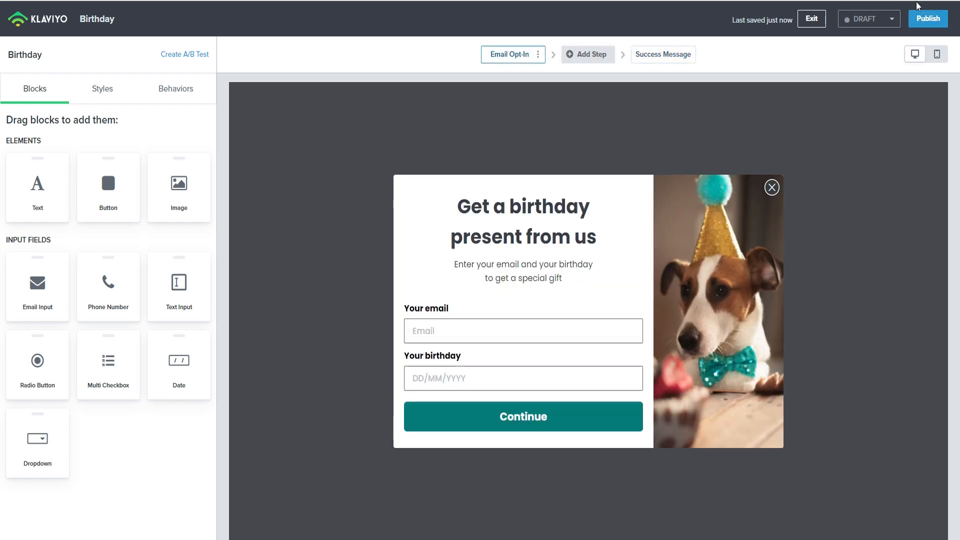
pyautogui.click(918, 22)
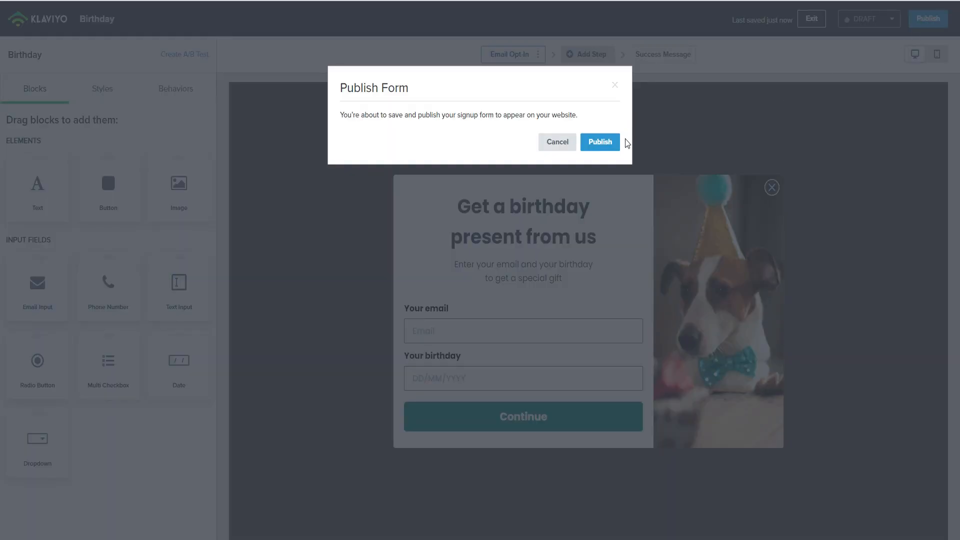
pyautogui.click(600, 142)
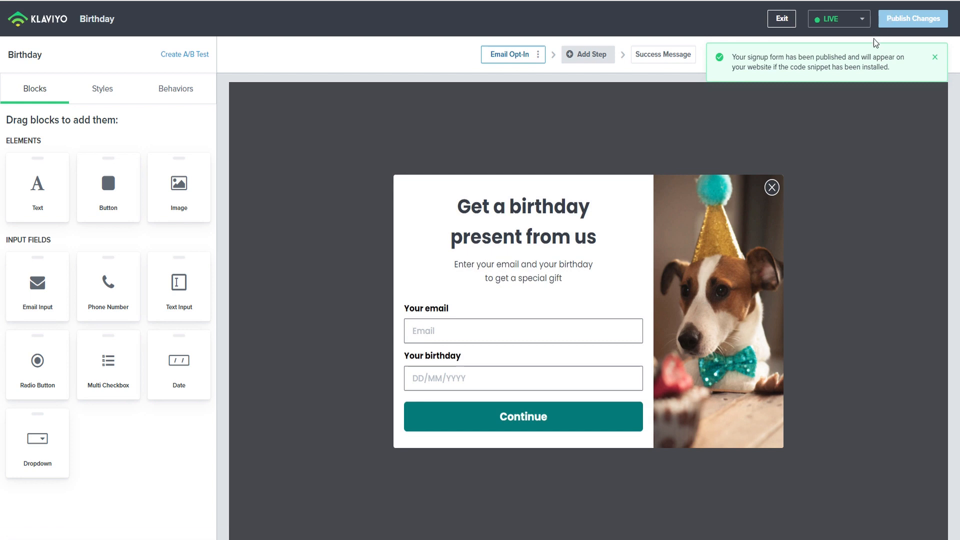
pyautogui.click(783, 18)
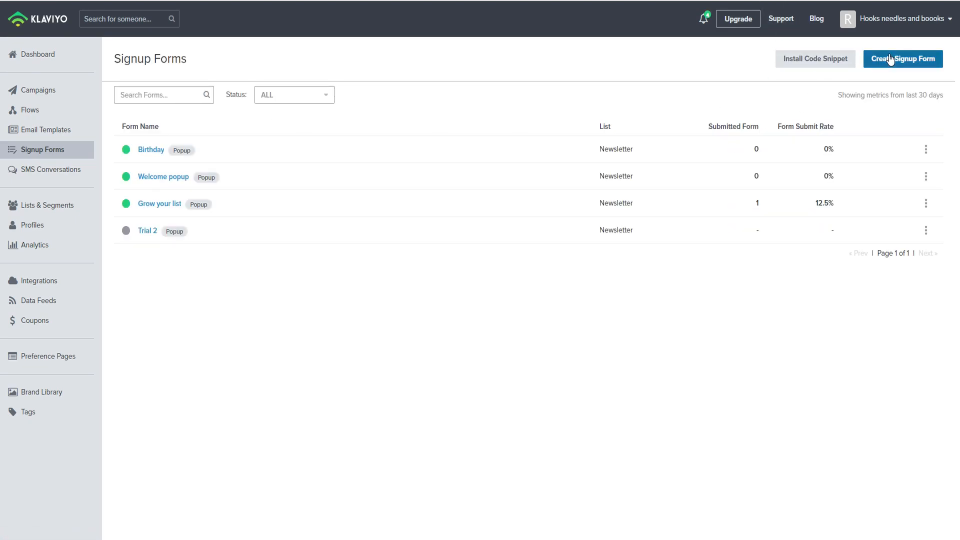
# Step: Open the Welcome popup form and review its overview, advanced reports and A/B test results
pyautogui.click(890, 60)
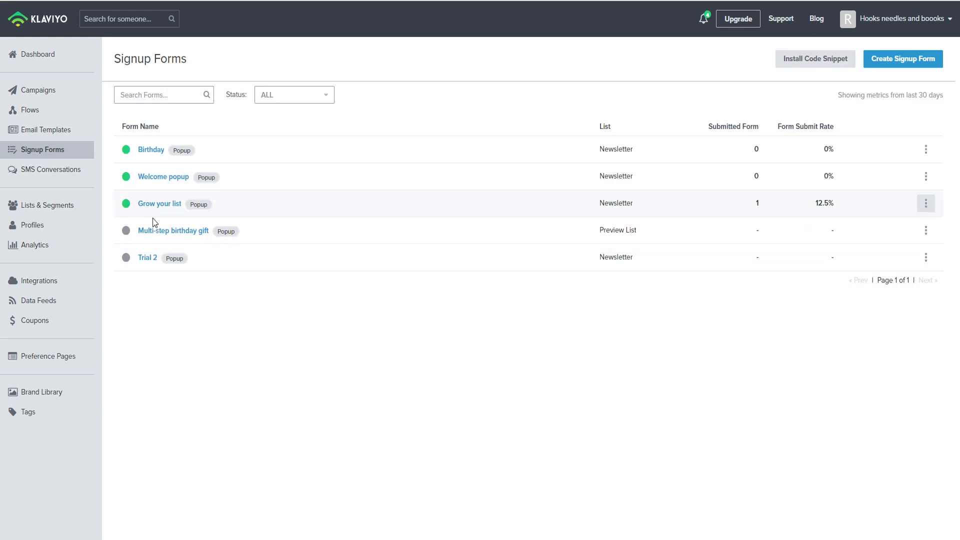
pyautogui.click(171, 181)
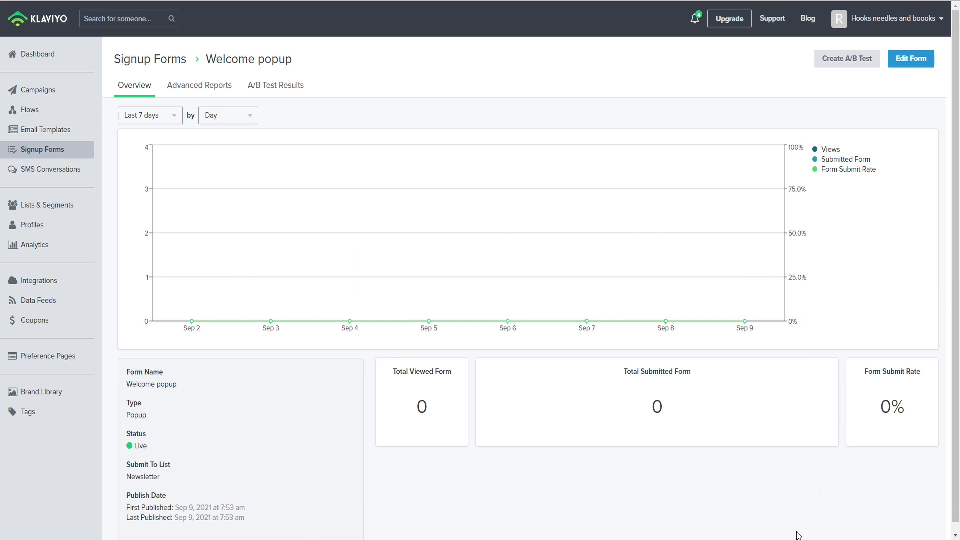
pyautogui.click(201, 89)
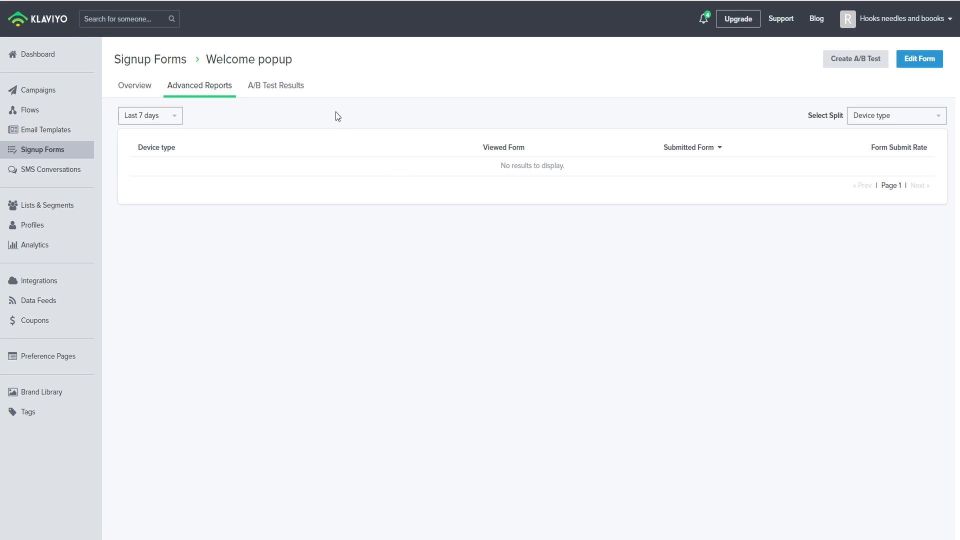
pyautogui.click(275, 91)
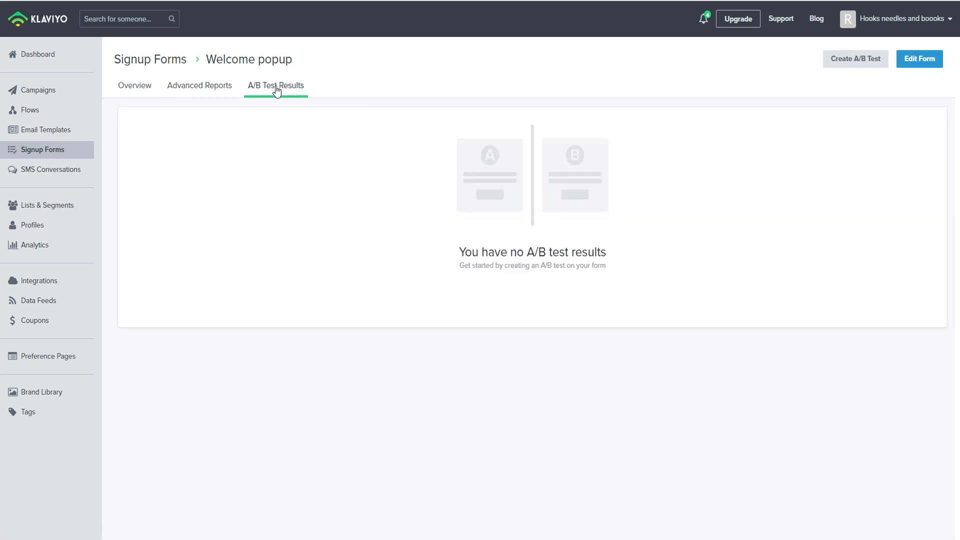
# Step: Create the A/B test "Welcome popup Test Sep 9, 2021" with two variations and open variation B for editing
pyautogui.click(843, 61)
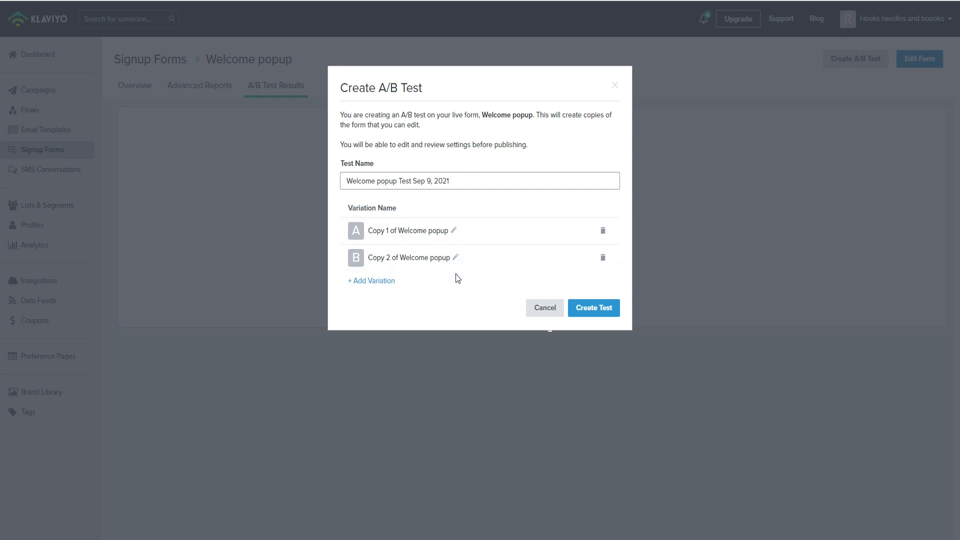
pyautogui.click(602, 310)
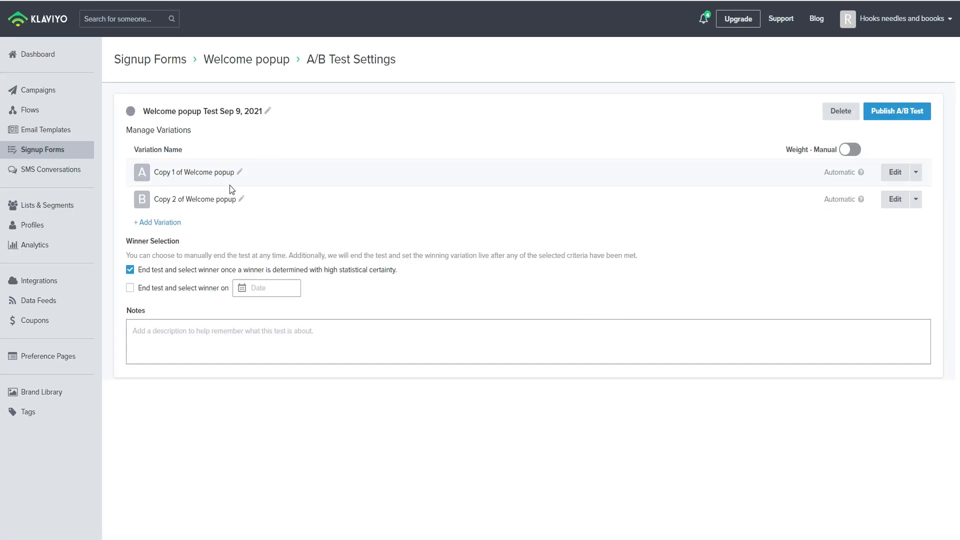
pyautogui.click(902, 205)
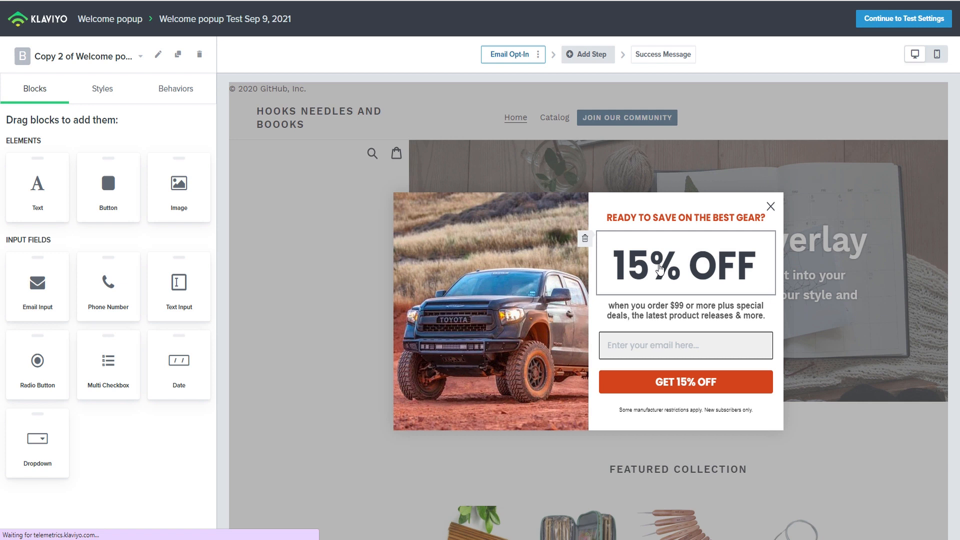
# Step: Examine the text, background color and style settings of variation B's GET 15% OFF button
pyautogui.click(655, 397)
pyautogui.click(76, 454)
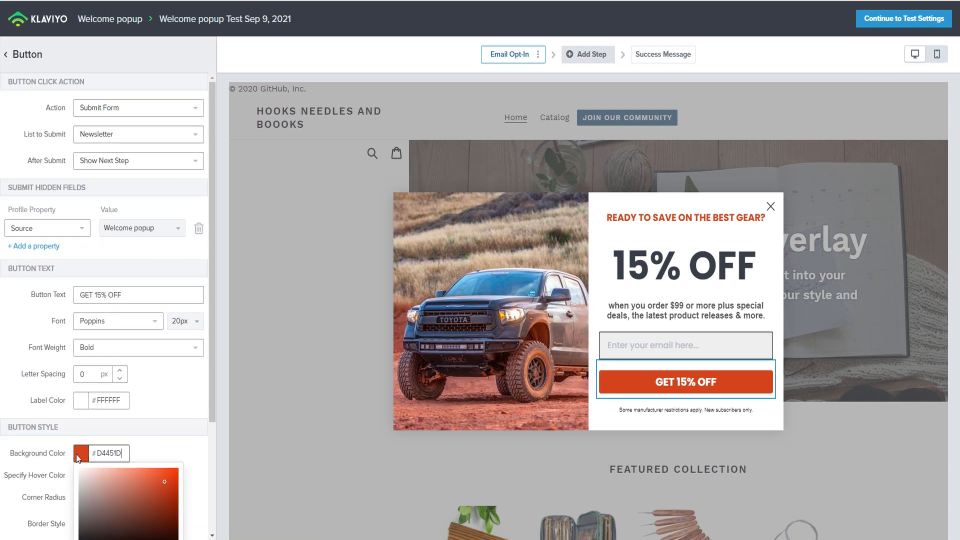
pyautogui.scroll(-3, 146, 471)
pyautogui.click(178, 233)
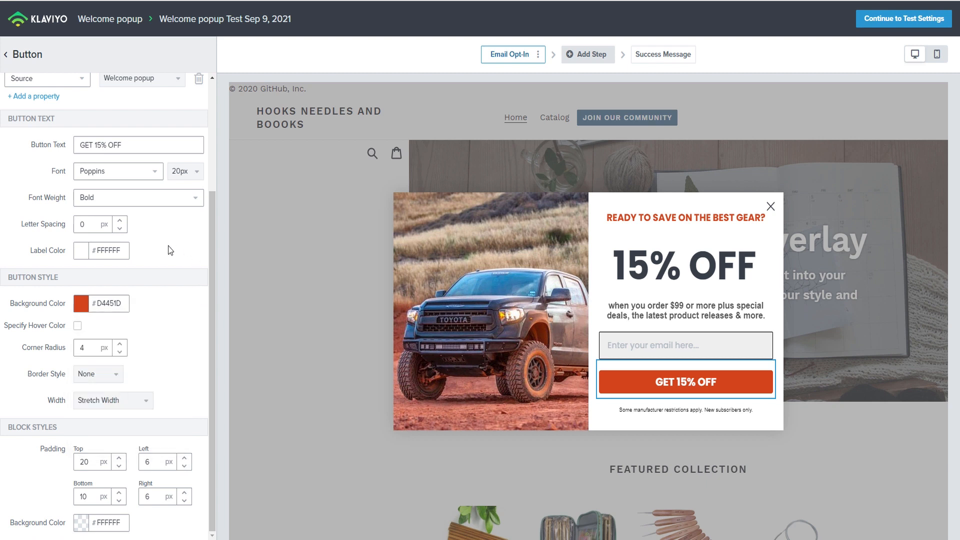
pyautogui.scroll(3, 165, 256)
# Step: Change variation B's large headline to "15$ OFF"
pyautogui.click(700, 266)
pyautogui.moveTo(74, 151); pyautogui.dragTo(94, 156)
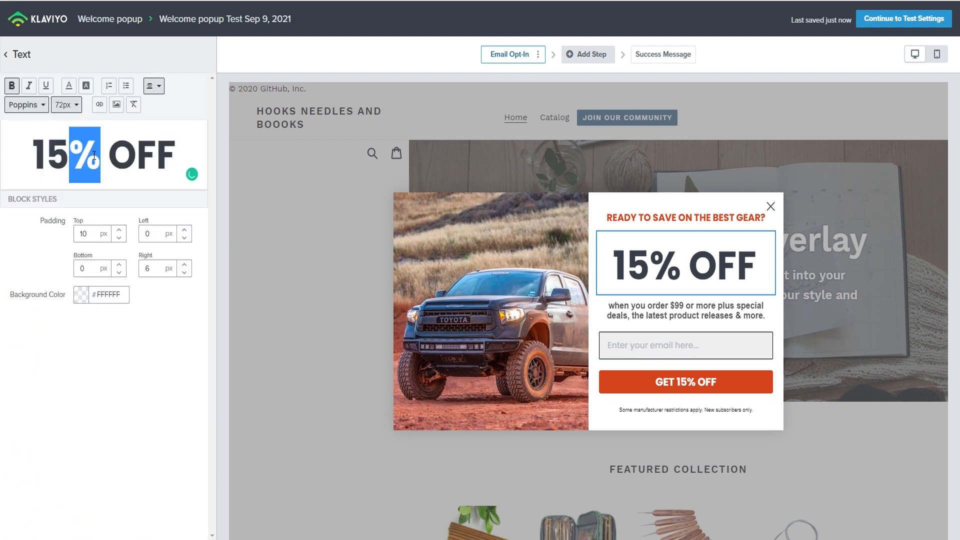
pyautogui.write('$')
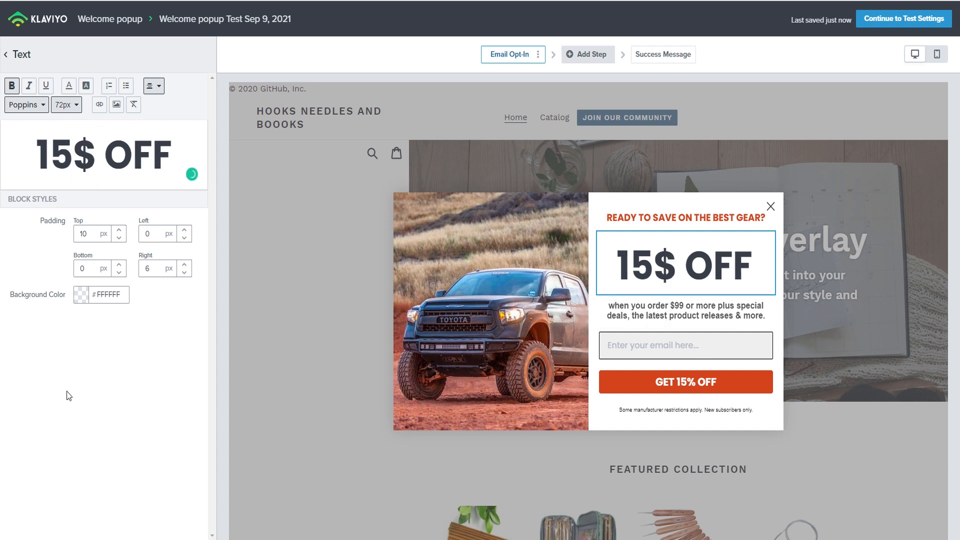
# Step: Open the "WELCOME15" code text in variation B's success message for editing
pyautogui.click(663, 54)
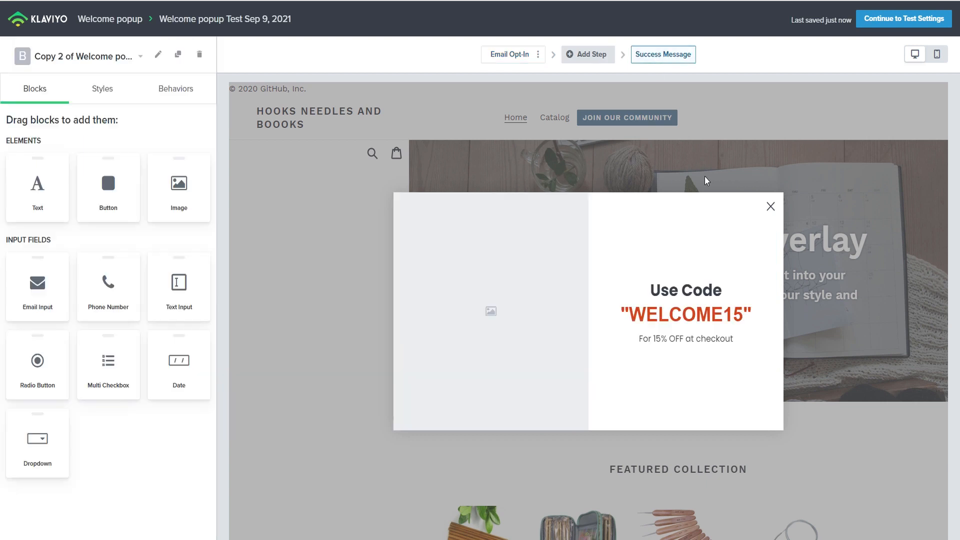
pyautogui.click(696, 319)
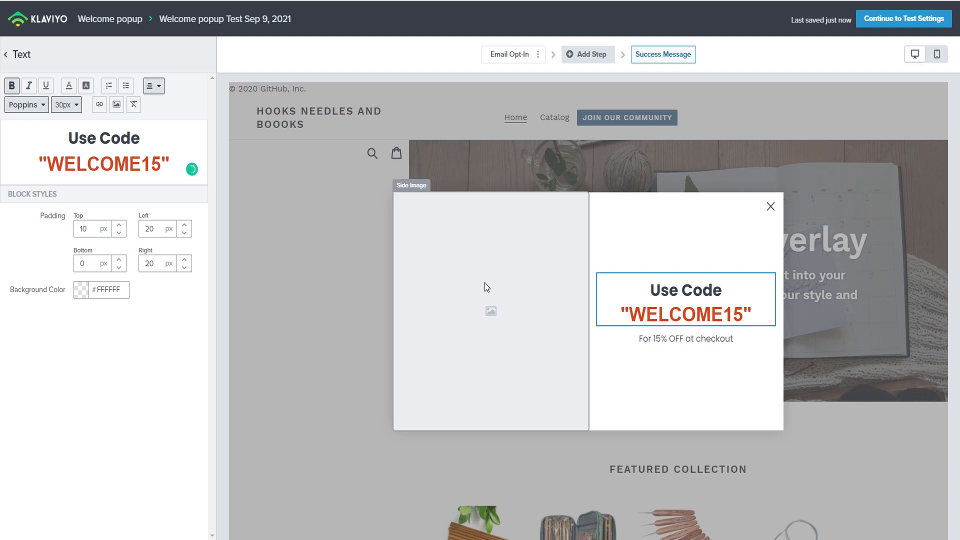
pyautogui.click(146, 166)
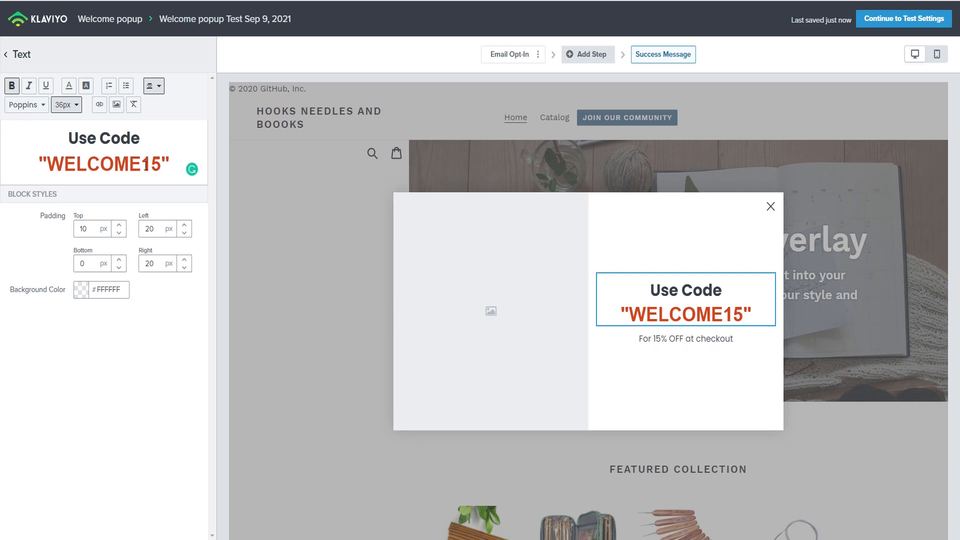